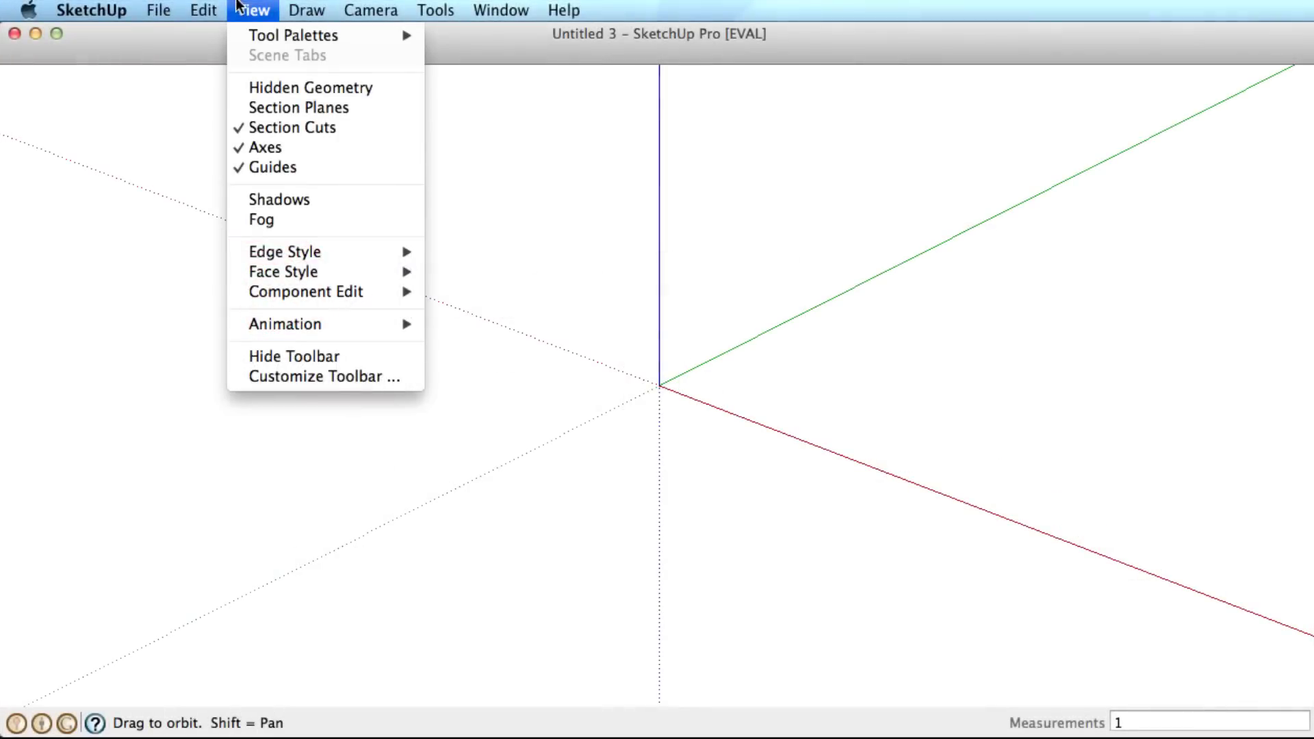
- Draw a test line along the green axis, then show the finished three-dormer House scene
mouse_move(247, 33)
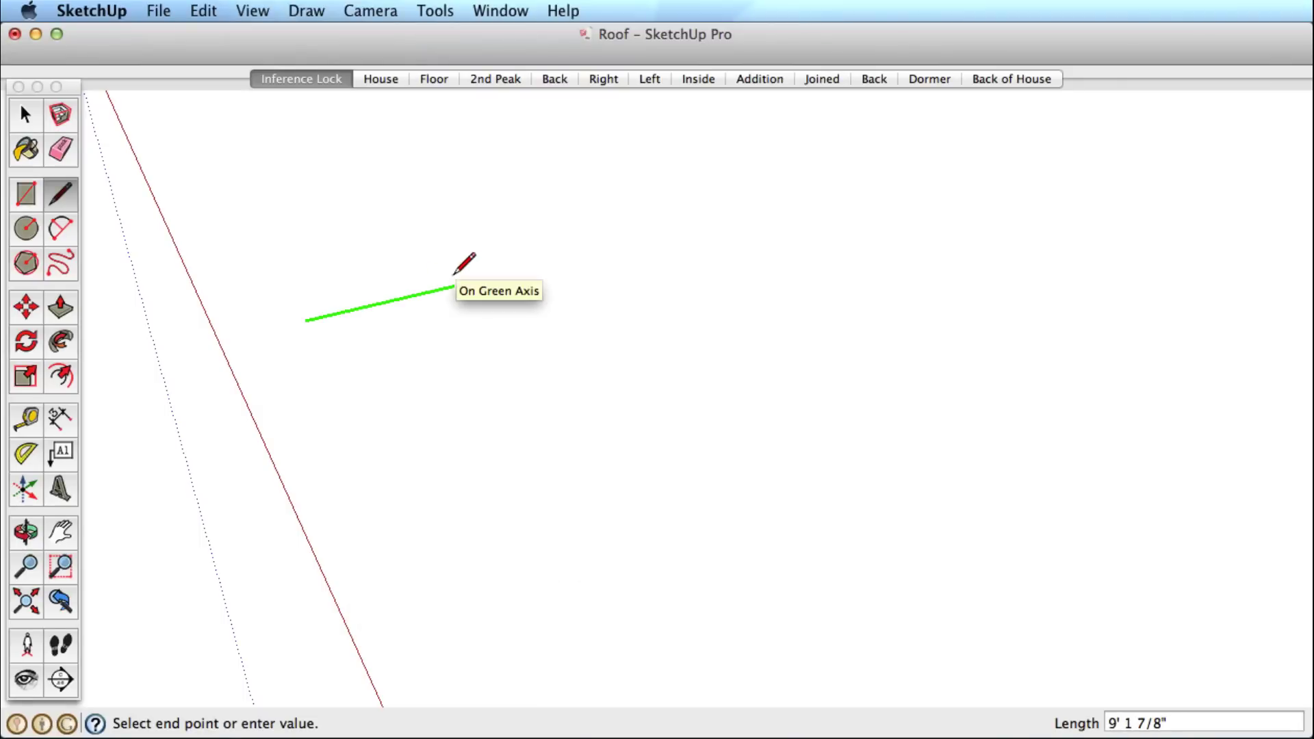
click(454, 285)
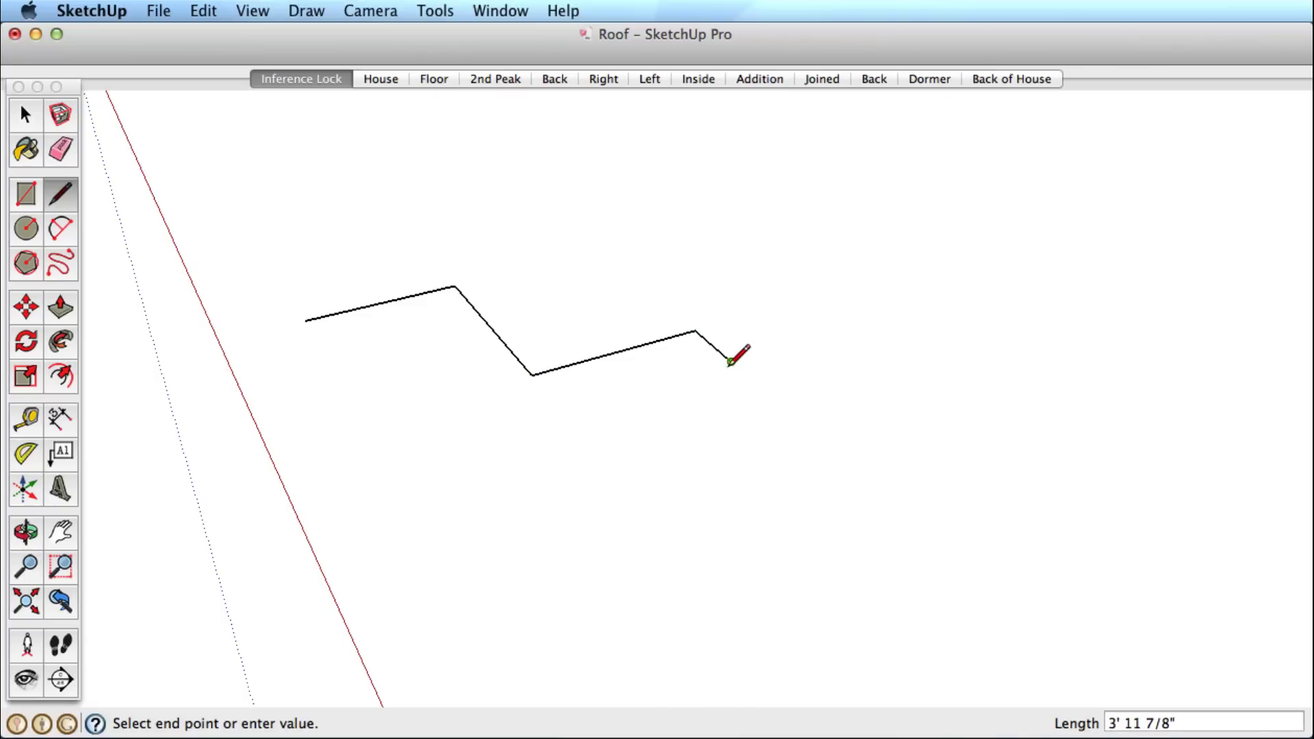
click(380, 79)
- In the Floor scene, draw the missing notch edges to close the floor outline into a face
key(o)
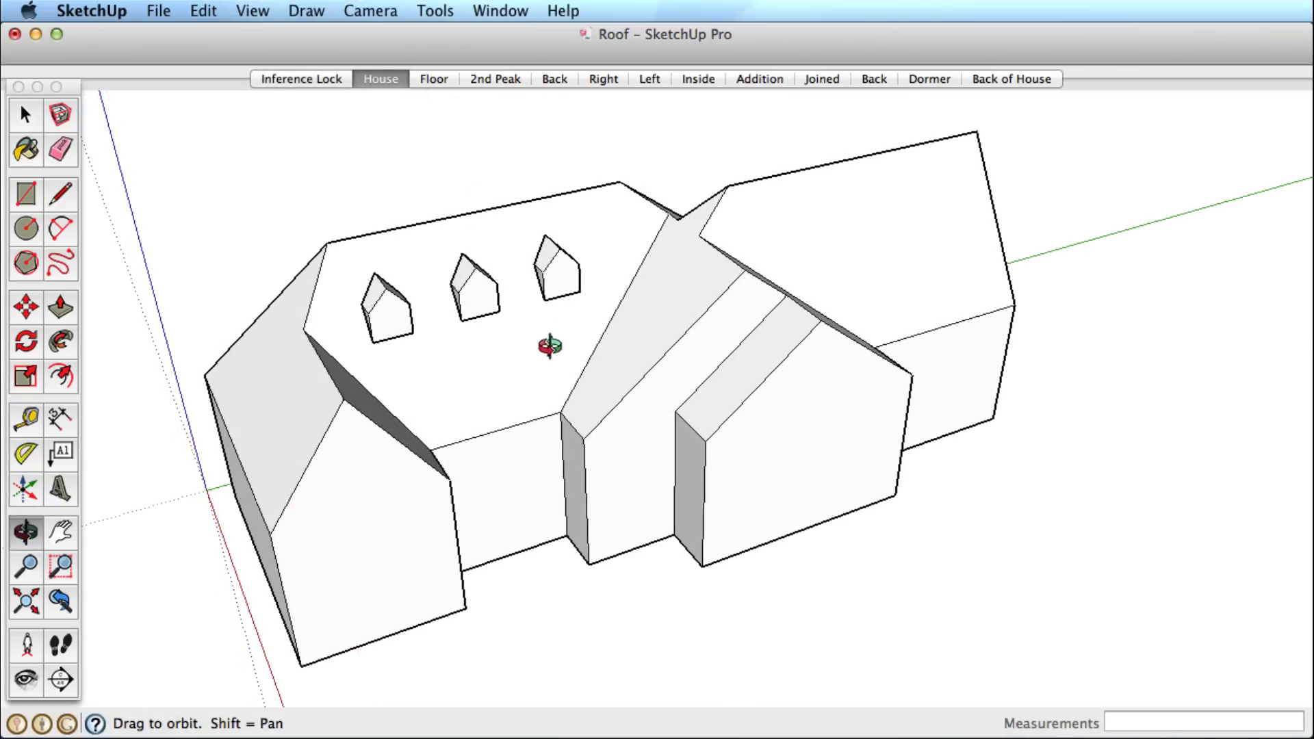
drag(546, 346, 616, 253)
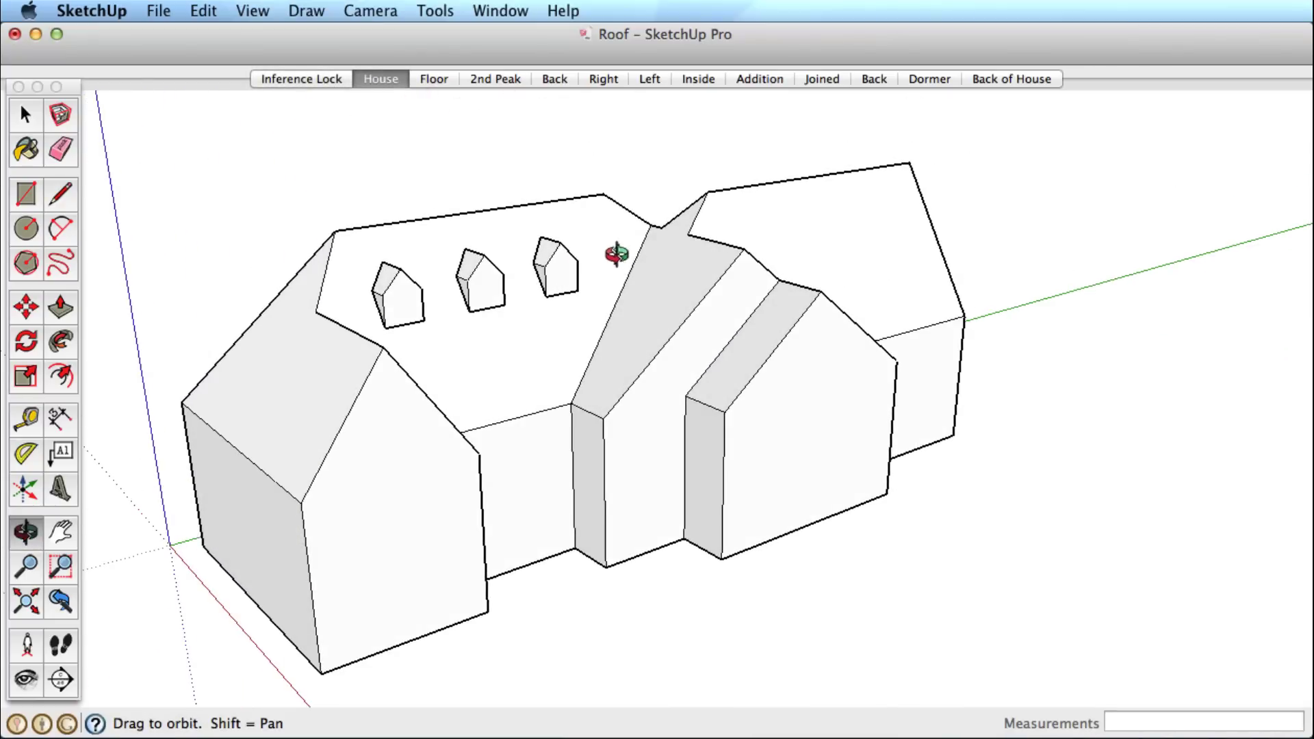
click(433, 79)
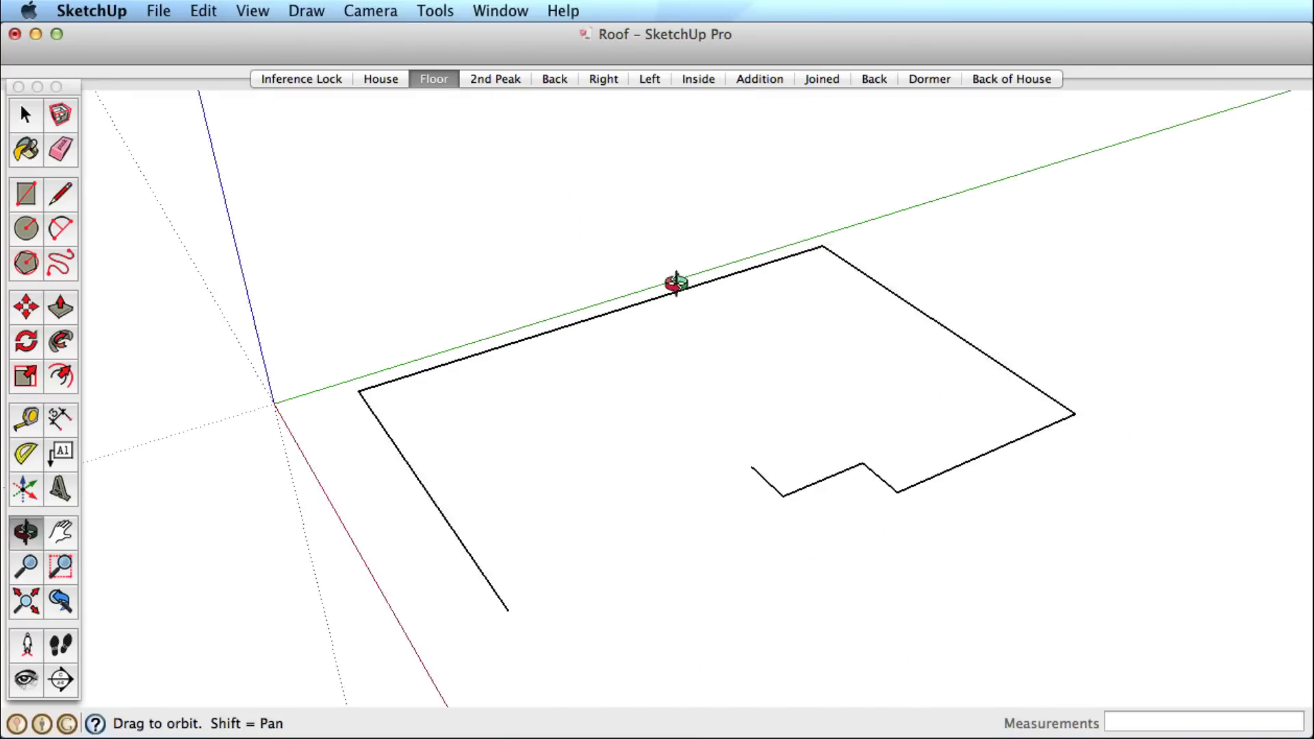
key(l)
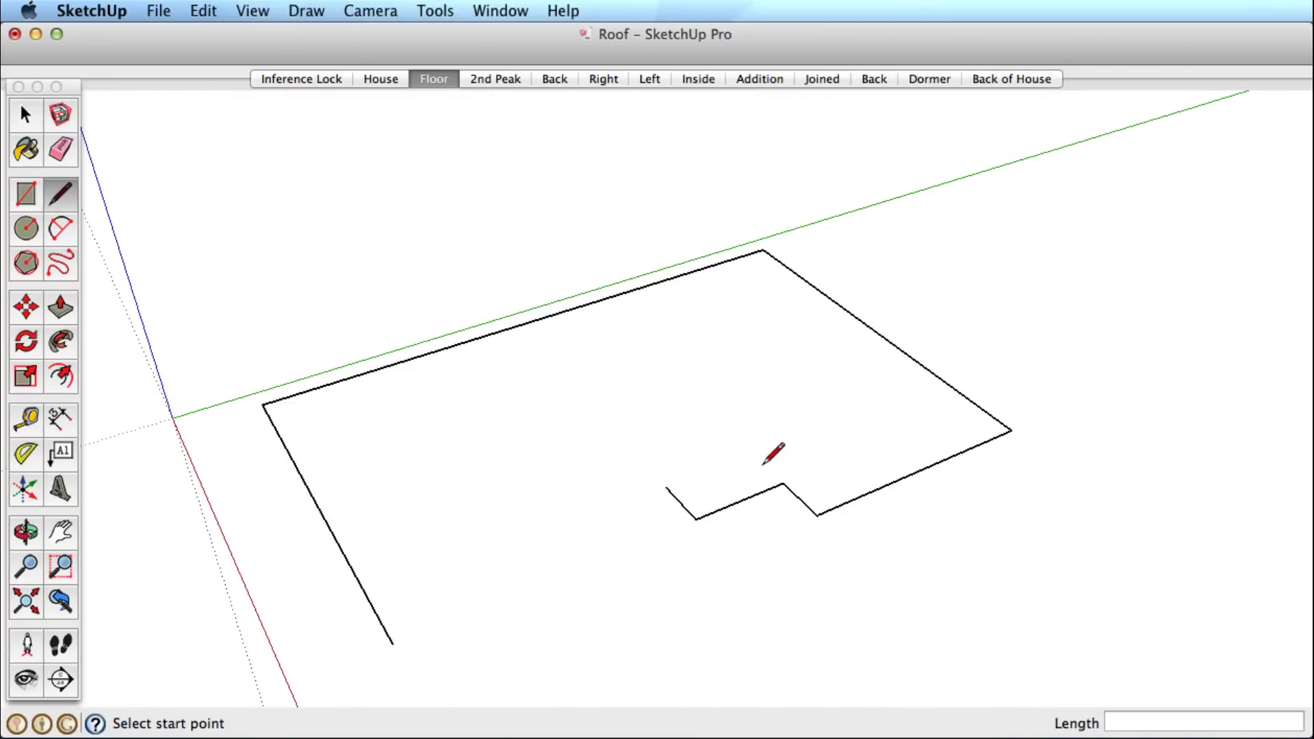
click(665, 485)
click(542, 533)
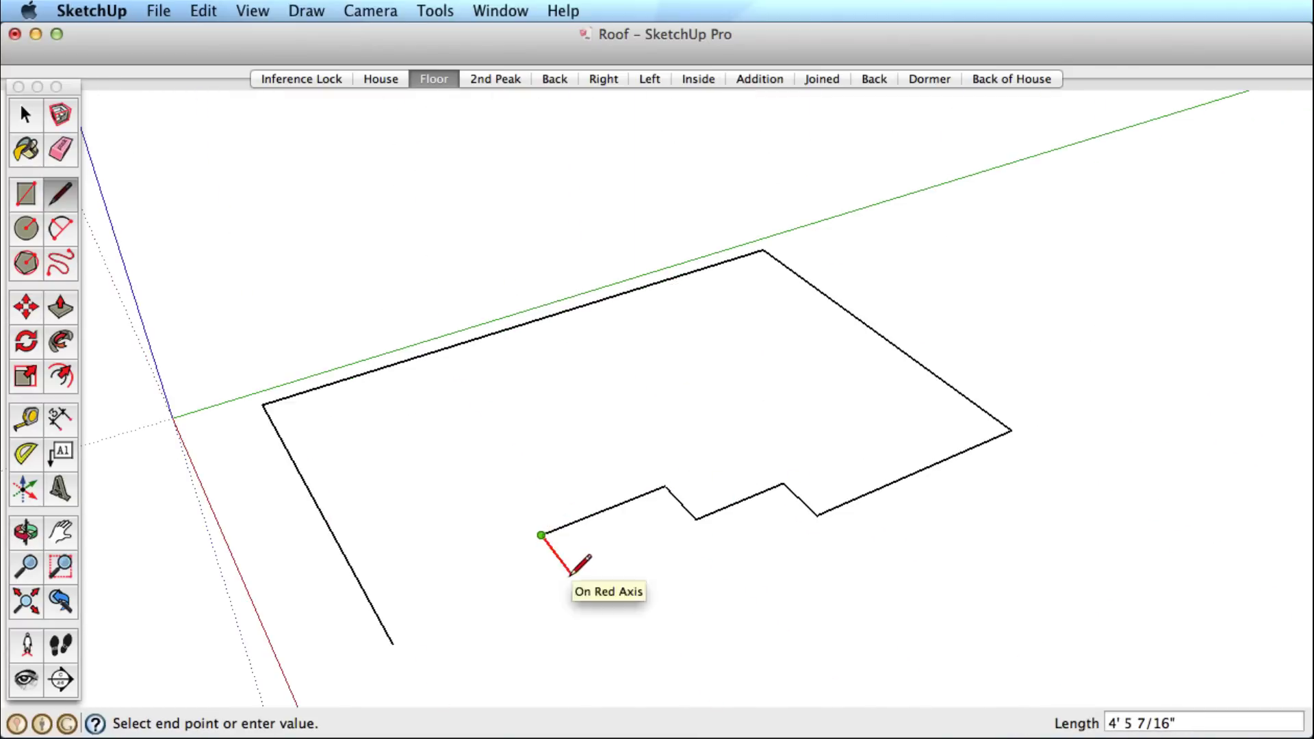
shift+click(397, 641)
click(392, 644)
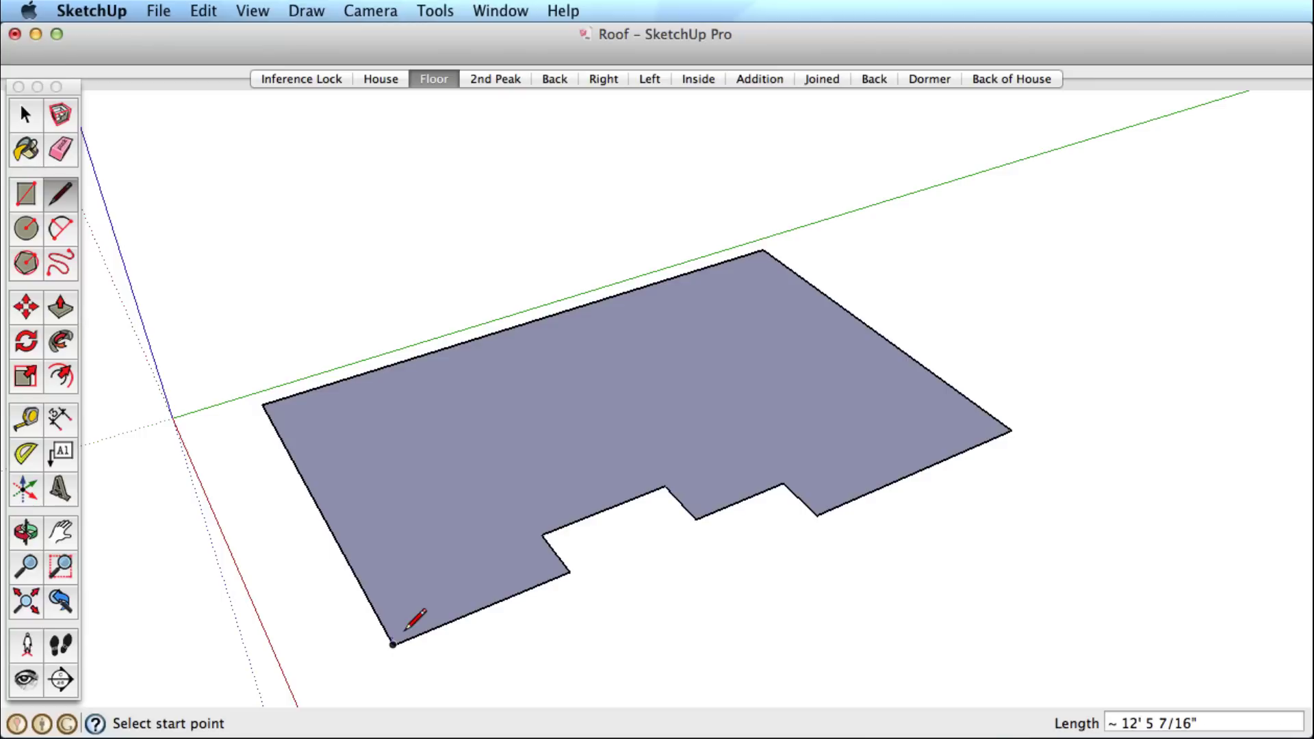
- Push/Pull the floor face up into a solid block
key(p)
click(585, 465)
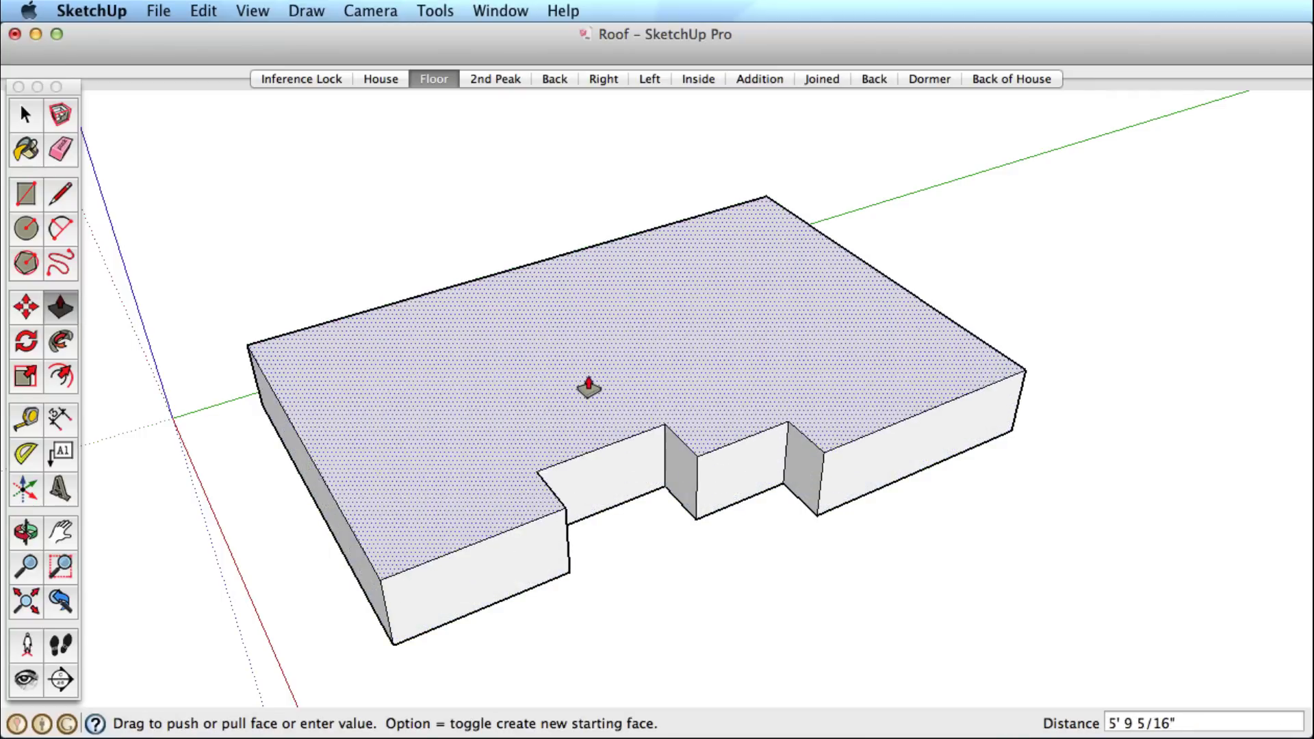
click(588, 350)
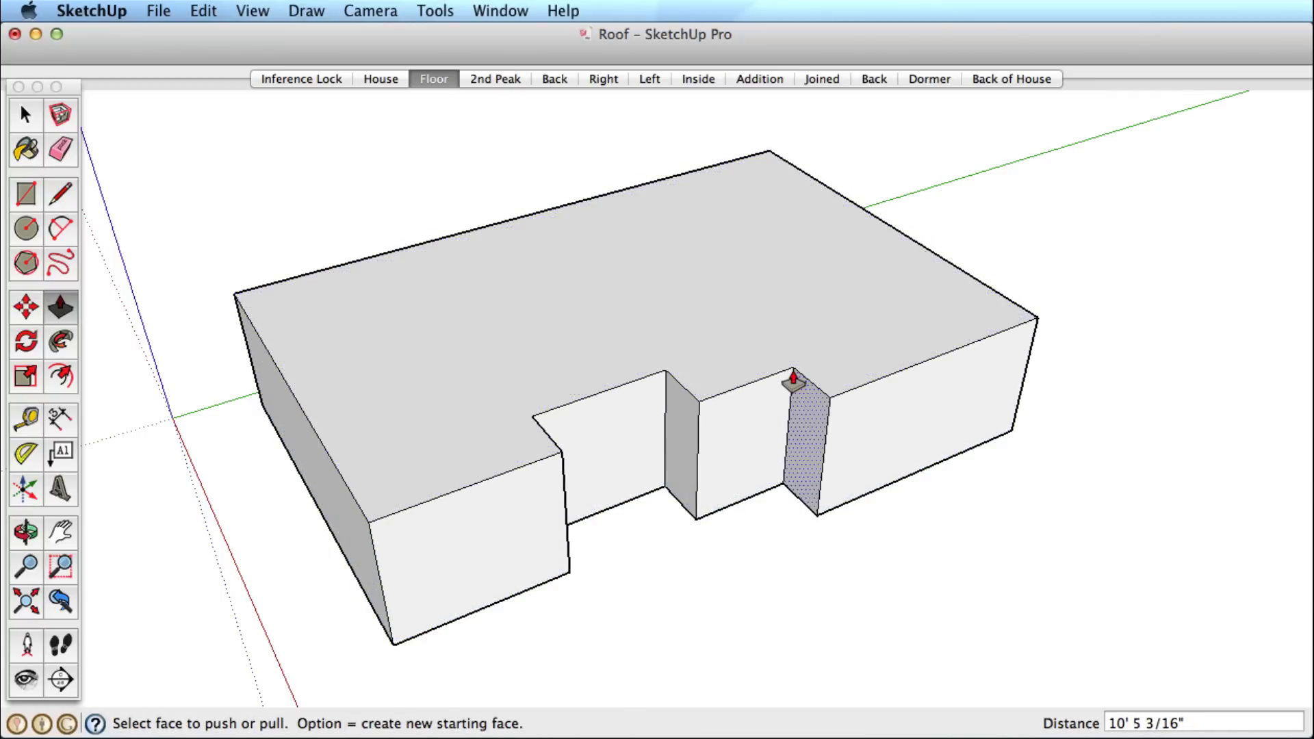
- Draw a triangular gable on the right wing and push it 4' 1" along the wing
key(l)
scroll(951, 350, up, 2)
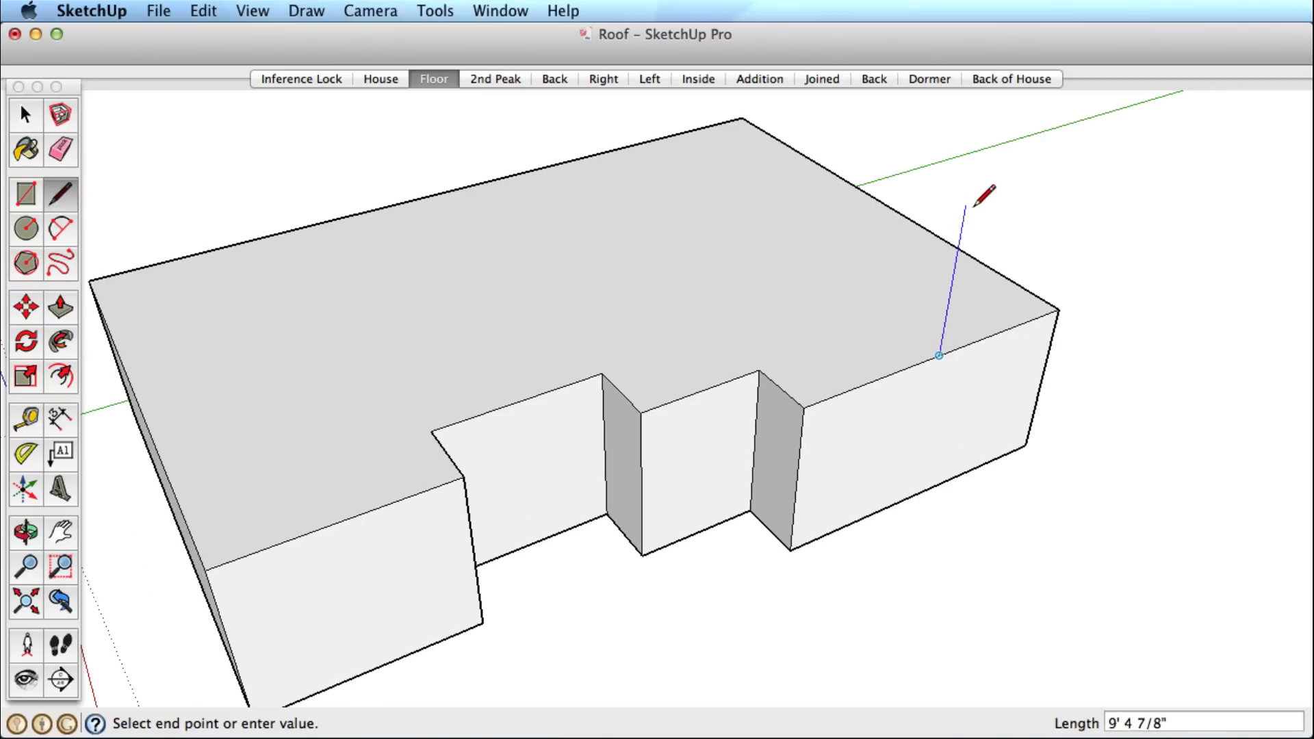
click(961, 231)
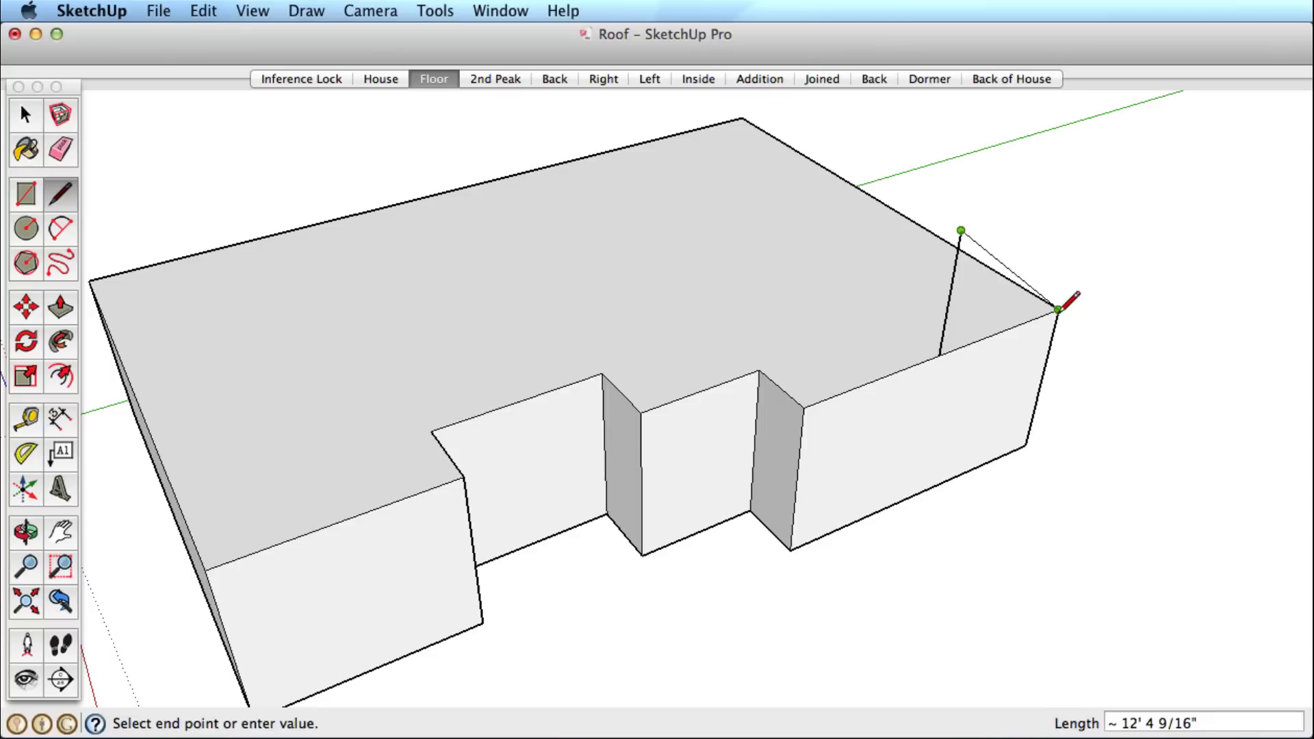
click(1058, 312)
click(960, 230)
click(806, 405)
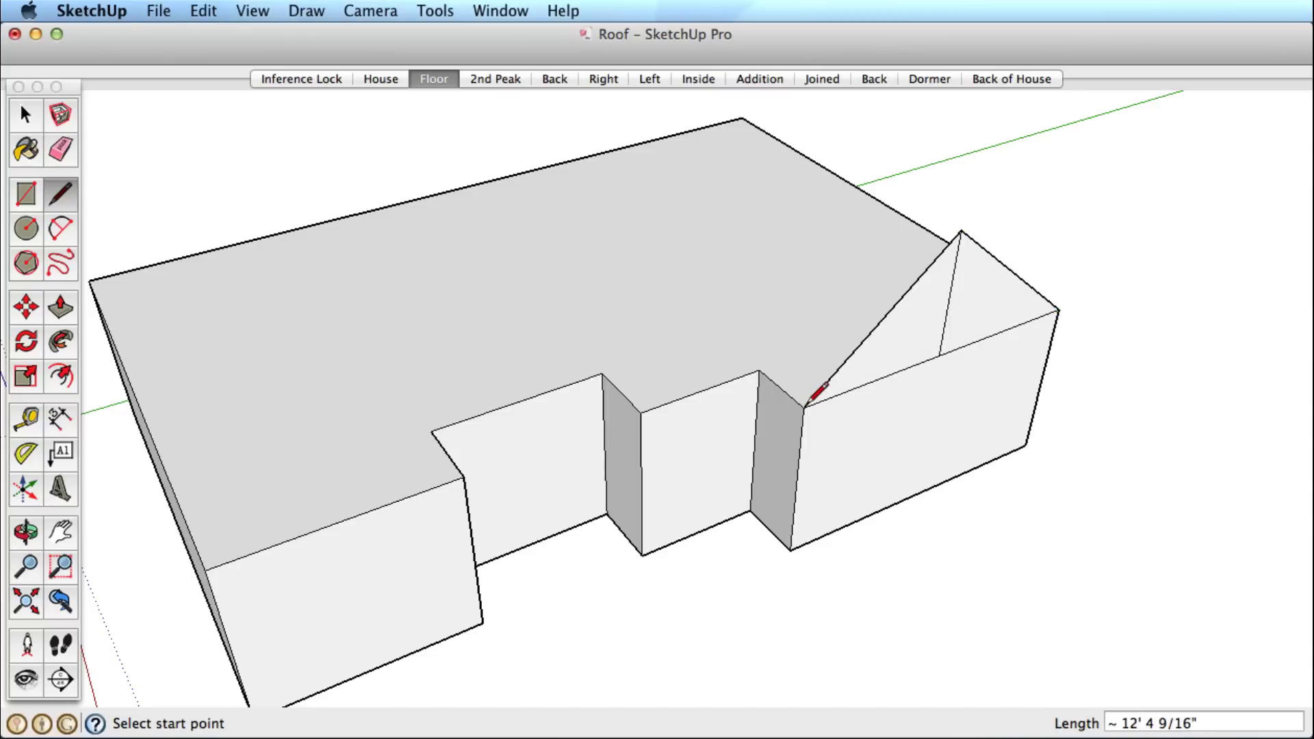
key(e)
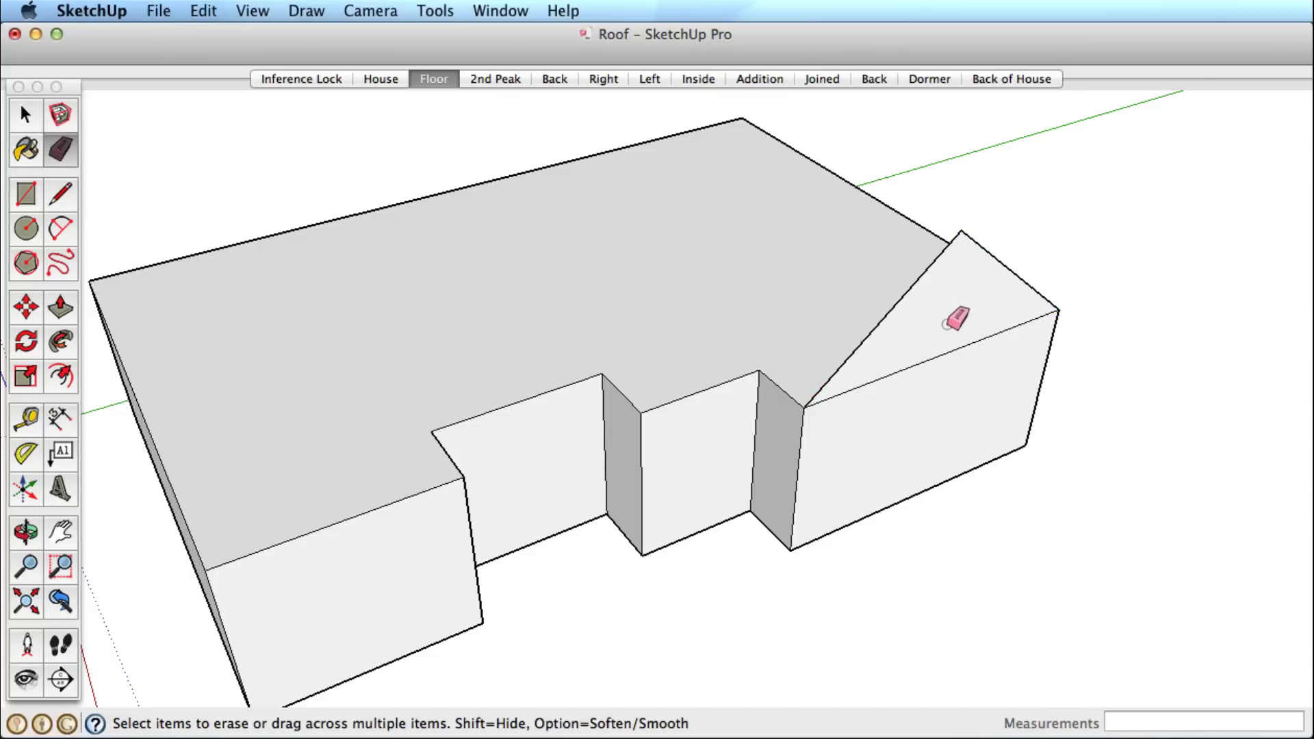
key(p)
drag(954, 319, 725, 445)
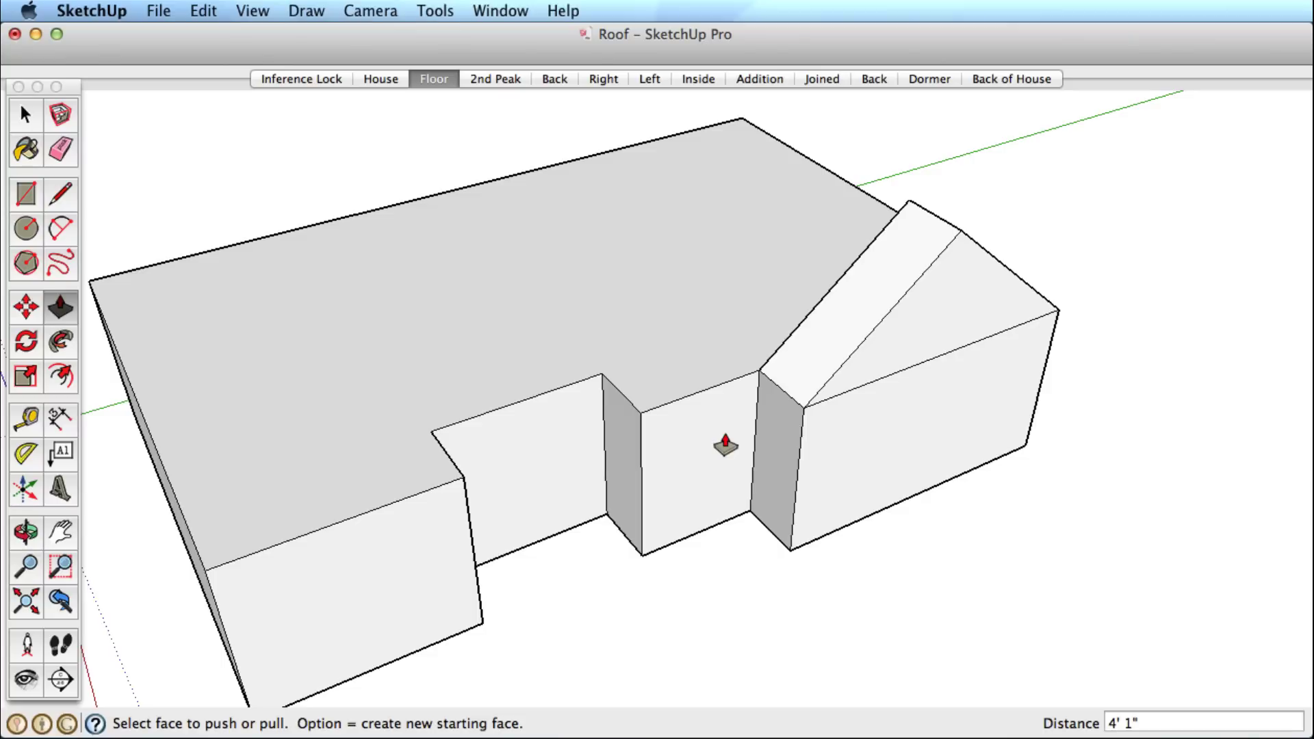
- Draw a Shift-locked roof line from the wall corner to the ridge, closing a sloped face
key(l)
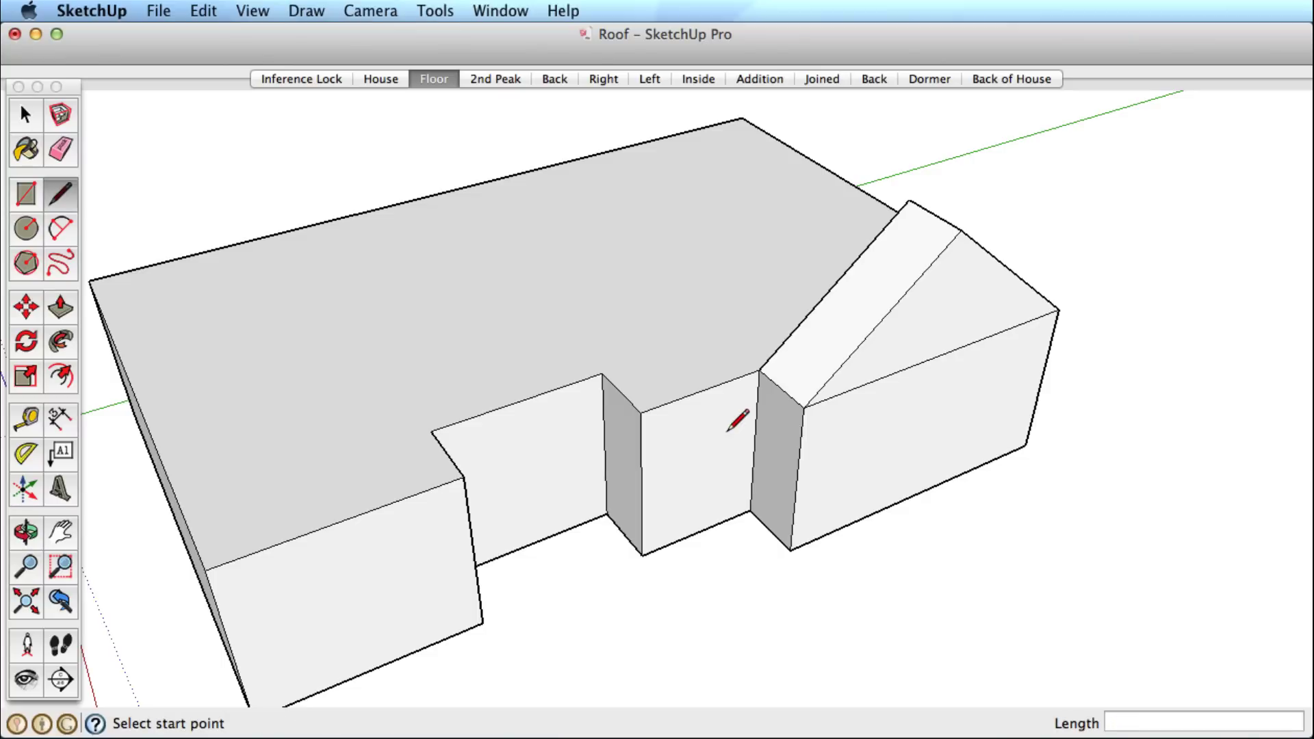
click(640, 413)
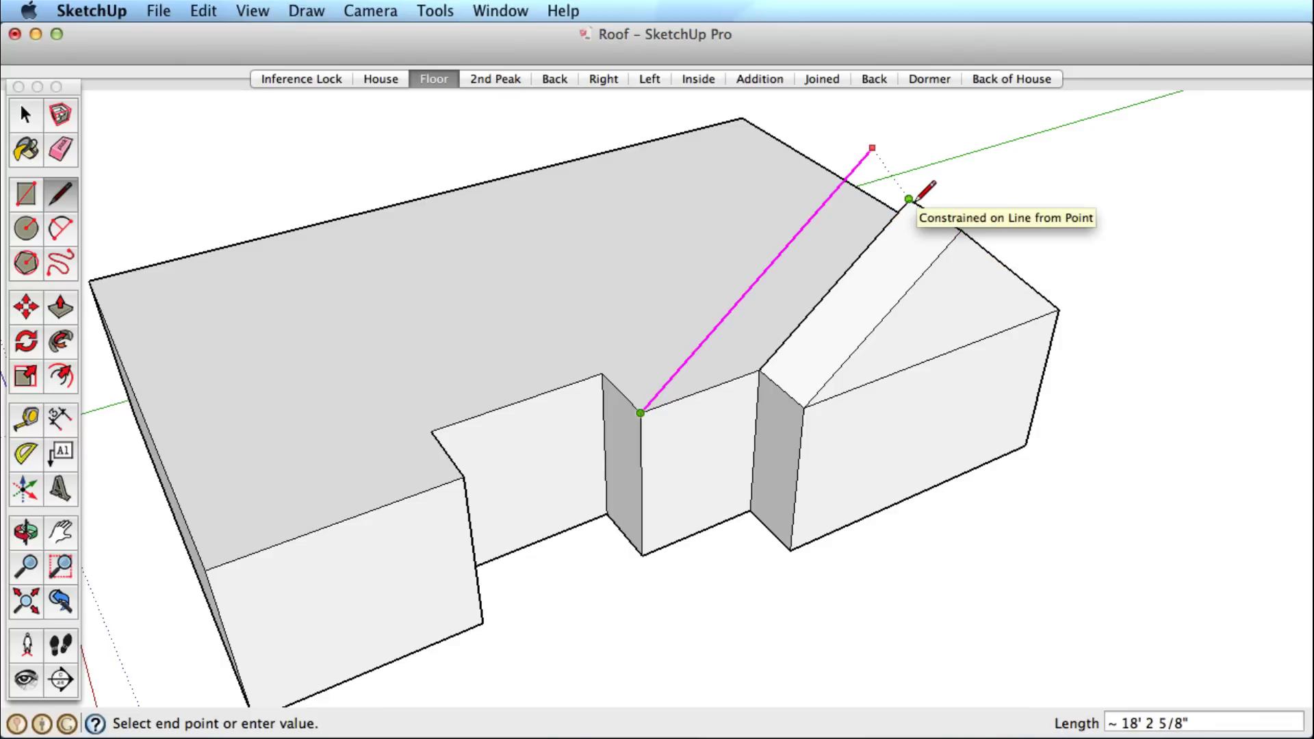
key(Escape)
key(o)
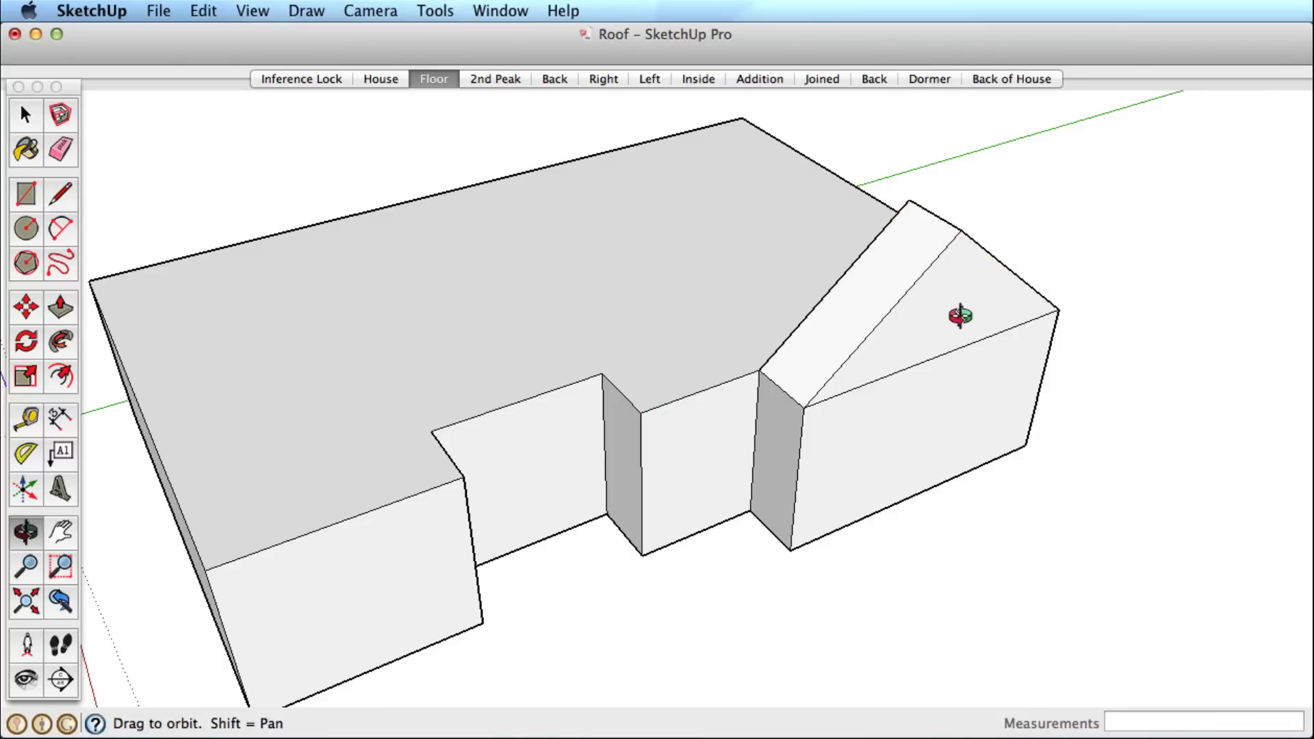
drag(953, 314, 756, 339)
key(l)
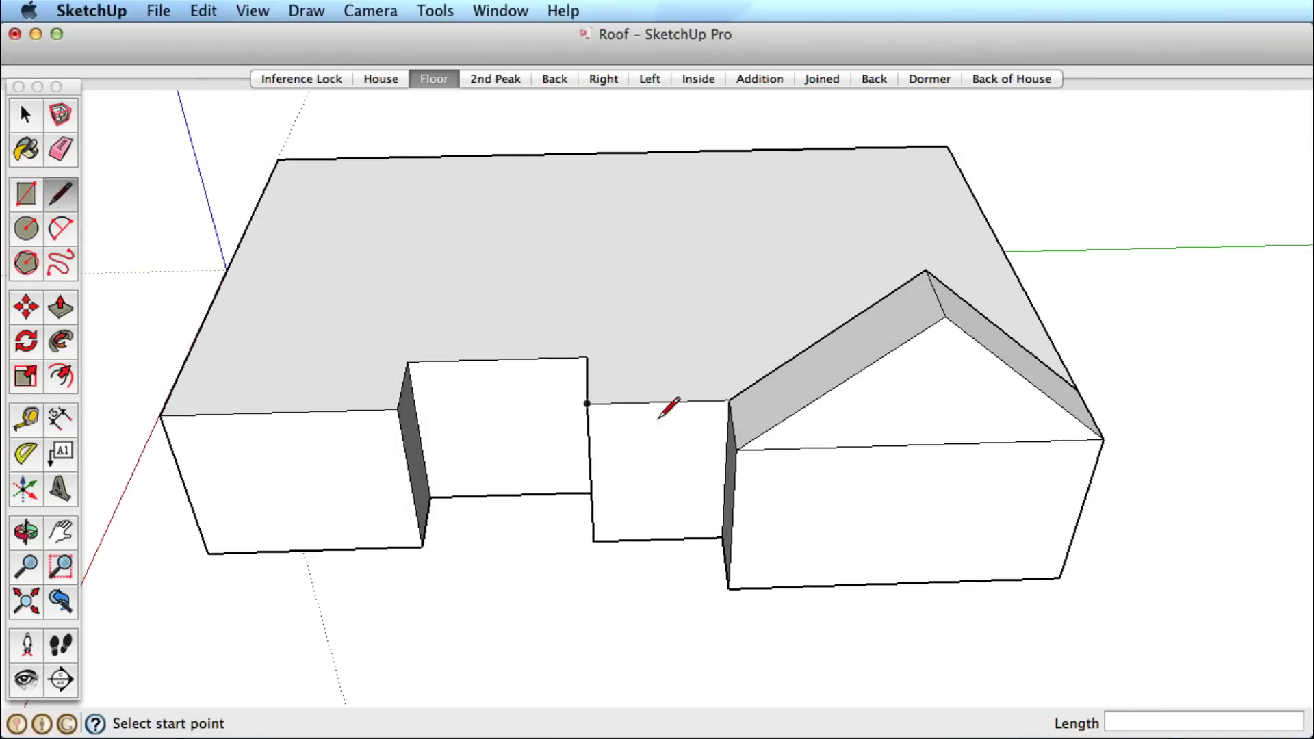
click(586, 403)
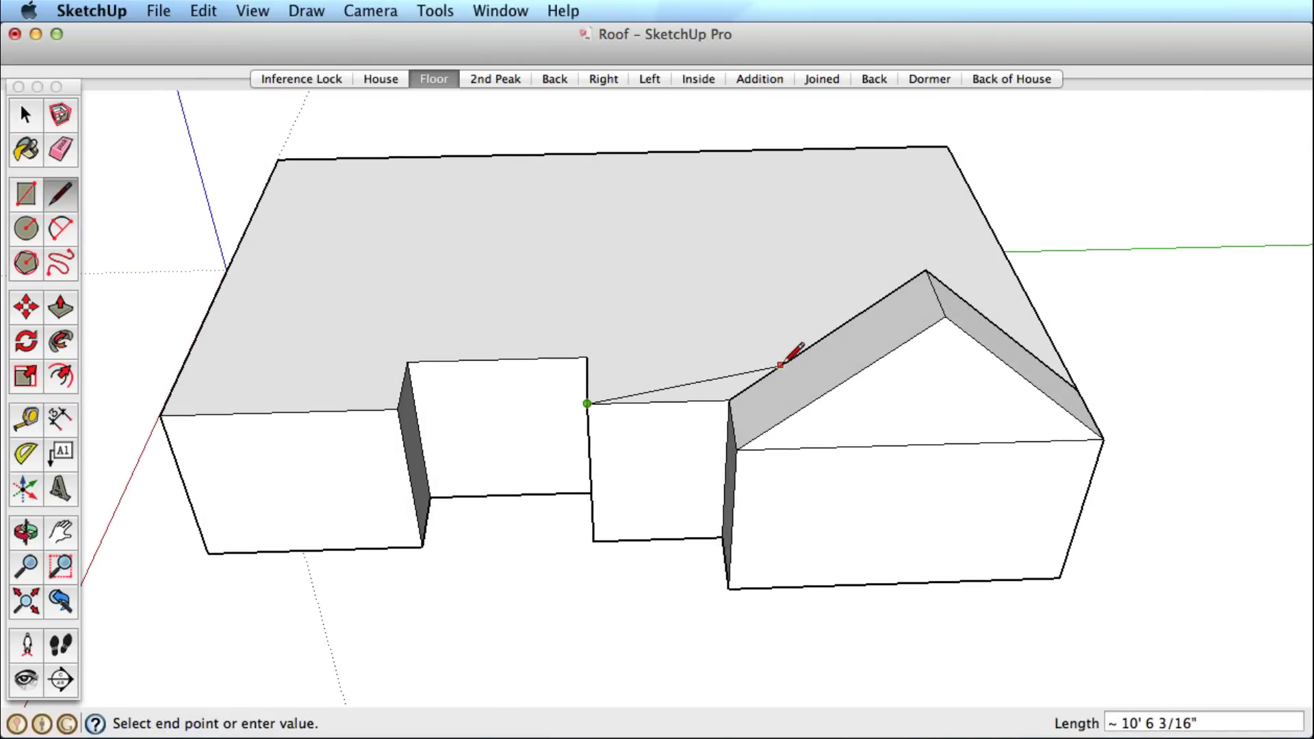
key(shift)
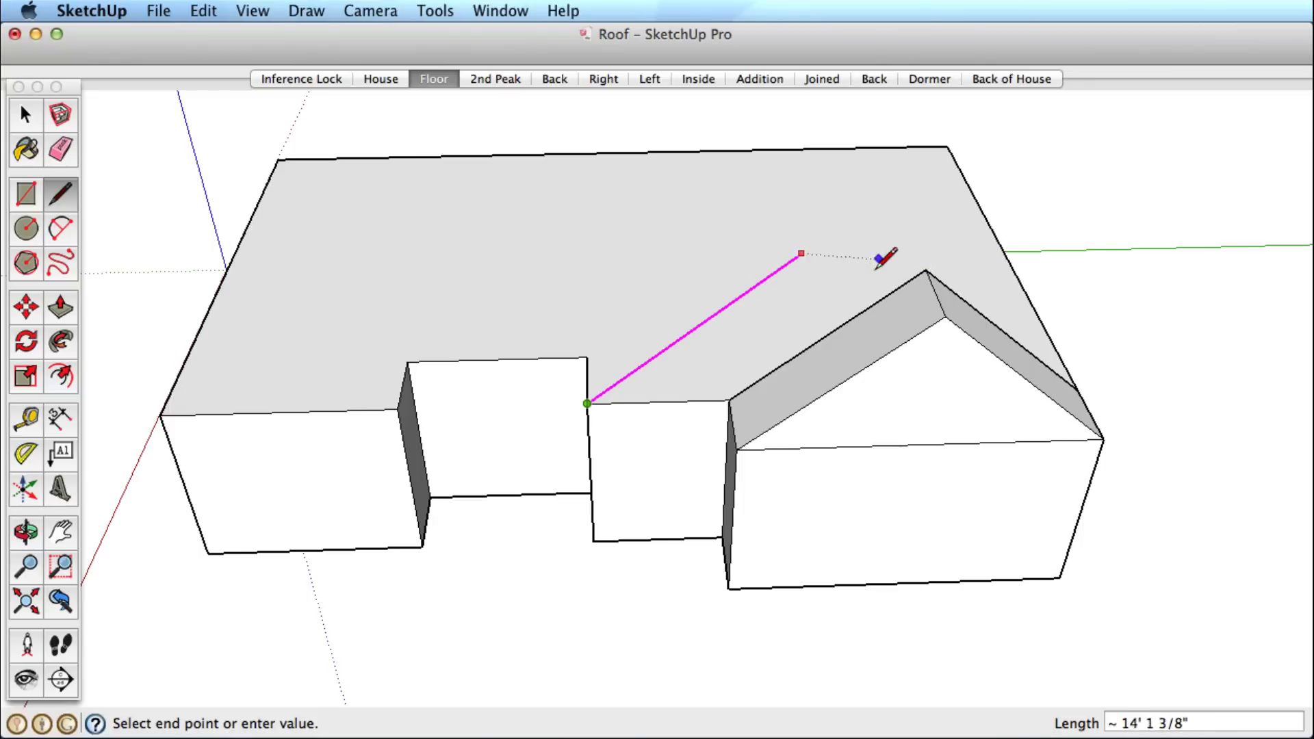
click(965, 308)
click(925, 269)
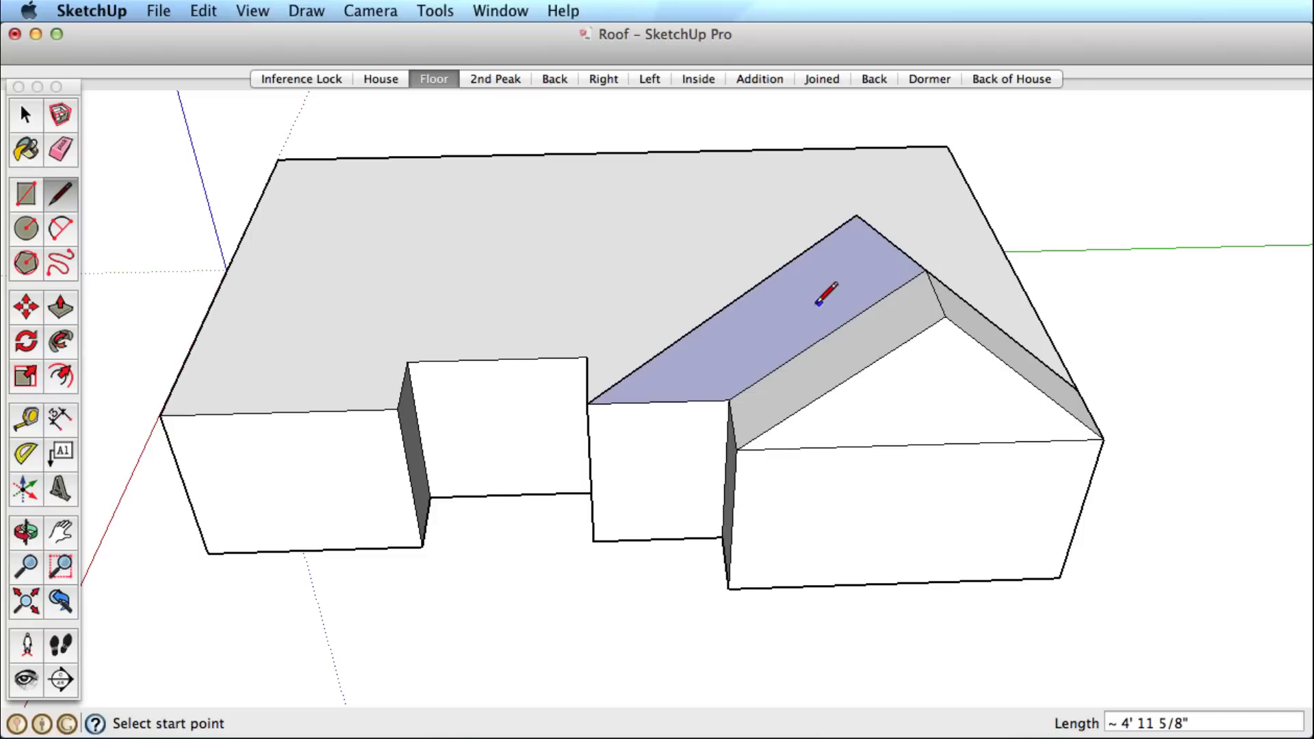
middle_drag(753, 383, 792, 375)
- Push the middle section's face in 4' 2 9/16" and push the sloped roof face back
key(p)
drag(786, 373, 552, 390)
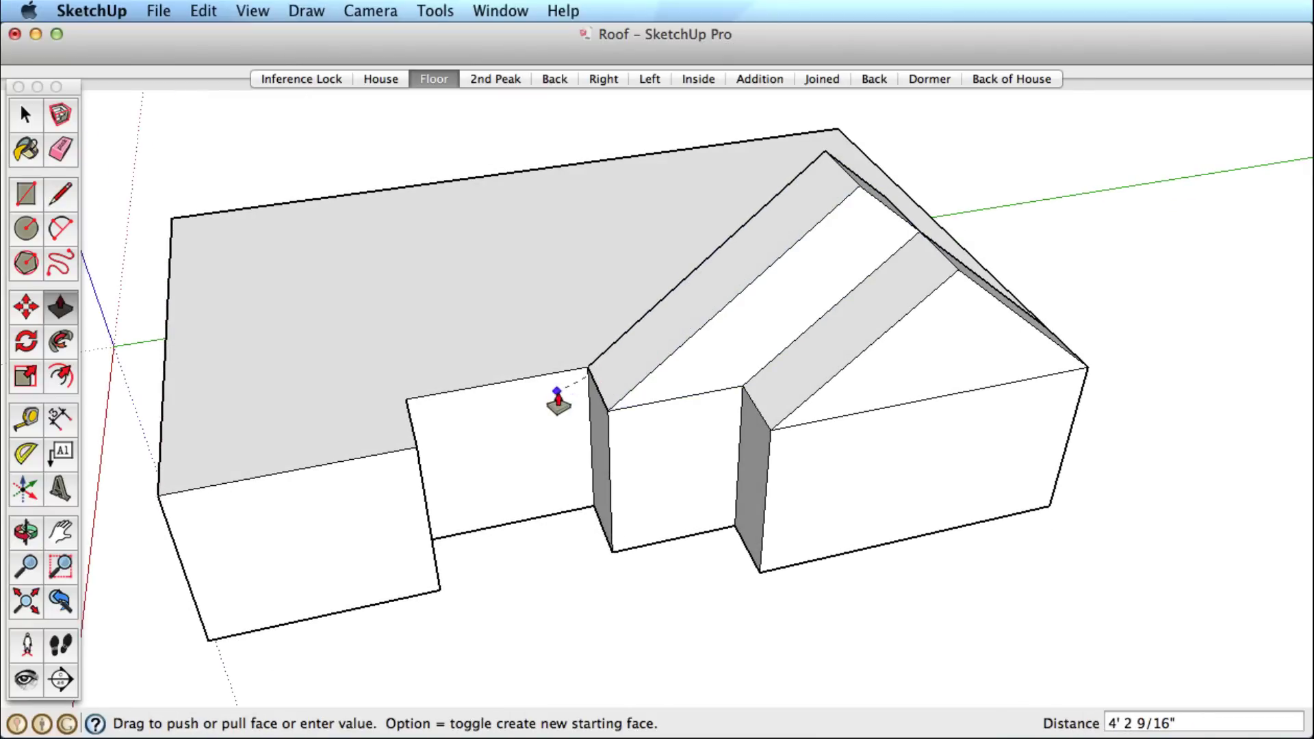
middle_drag(663, 390, 492, 378)
key(p)
mouse_move(483, 396)
mouse_down()
mouse_move(595, 331)
mouse_move(533, 322)
mouse_up()
- Erase the seam edge splitting the two roof faces
key(e)
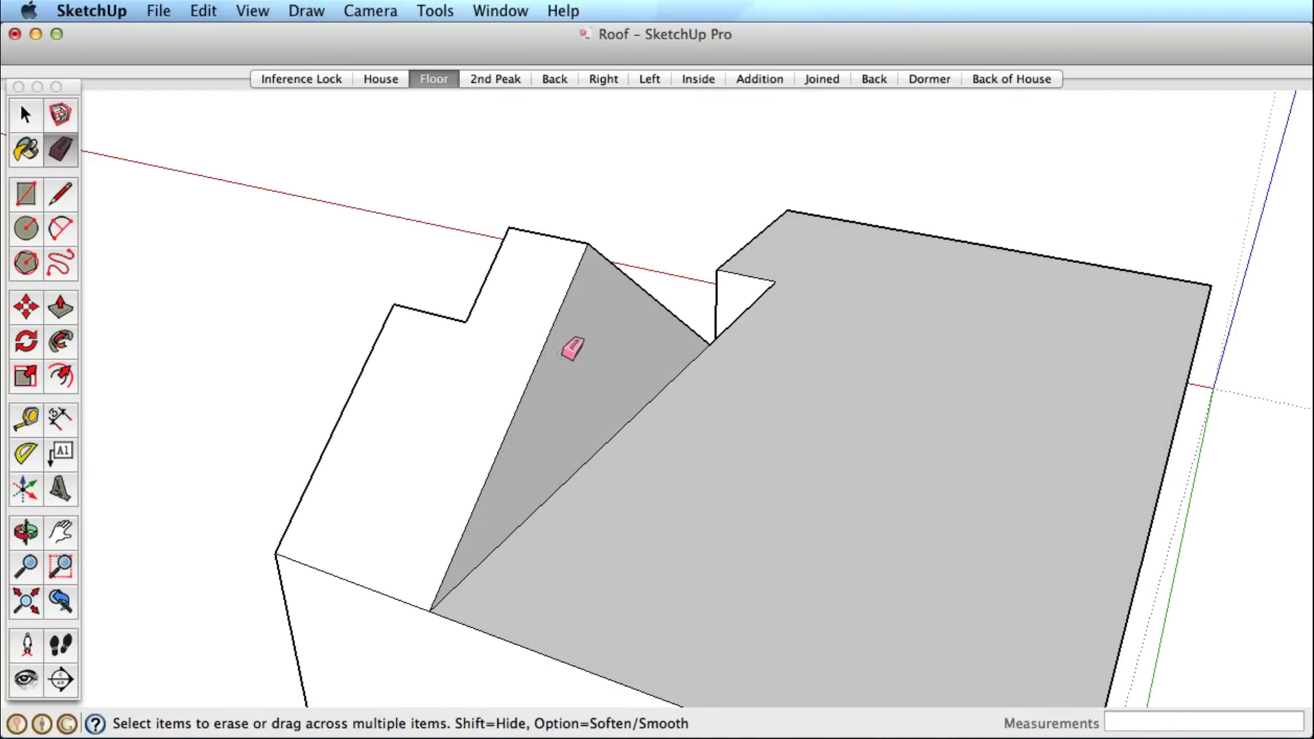
middle_drag(470, 388, 874, 390)
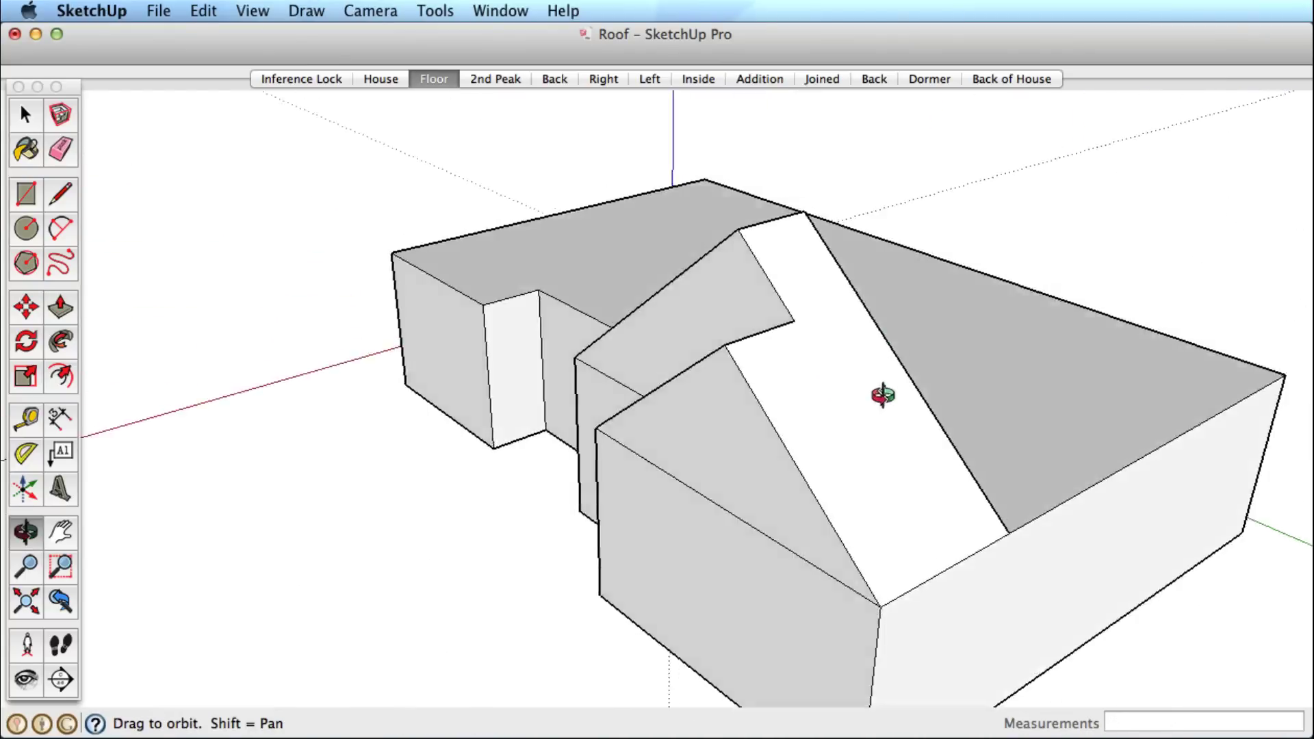
click(658, 467)
- Draw a centre line across the addition's flat roof
middle_drag(621, 379, 624, 463)
key(l)
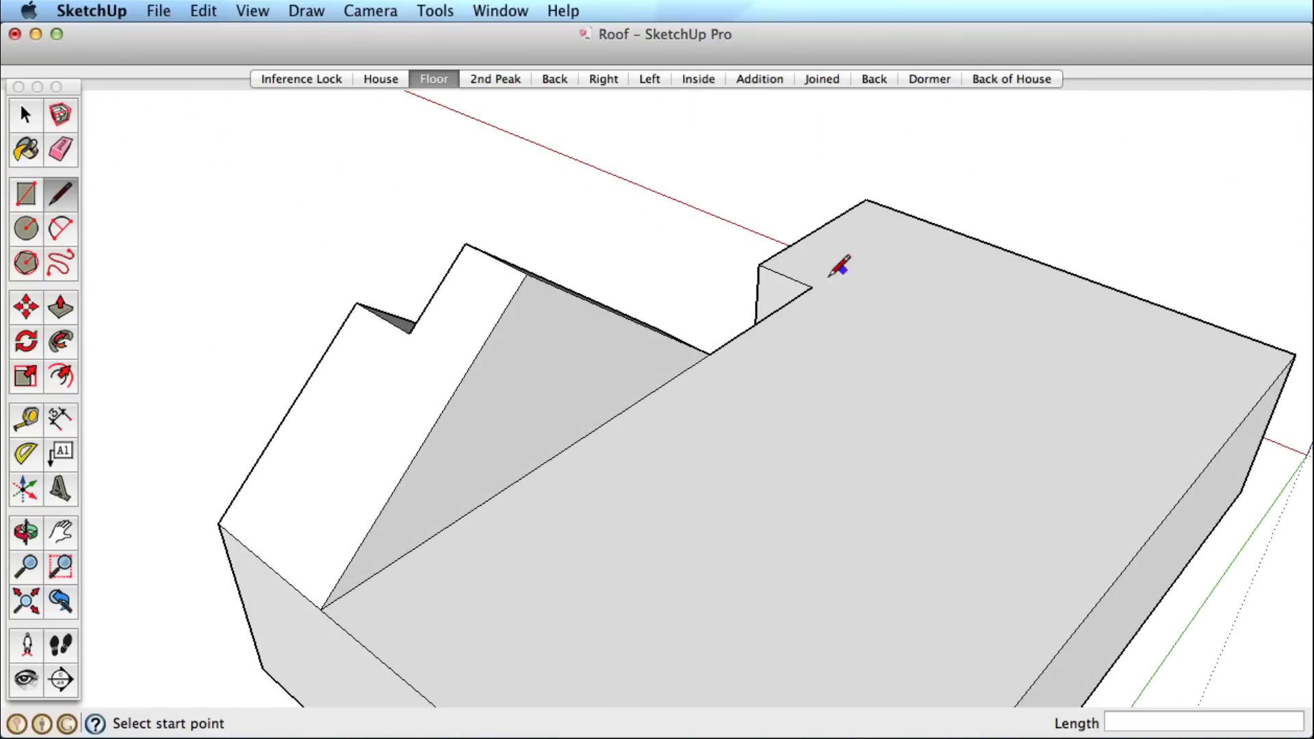
click(810, 287)
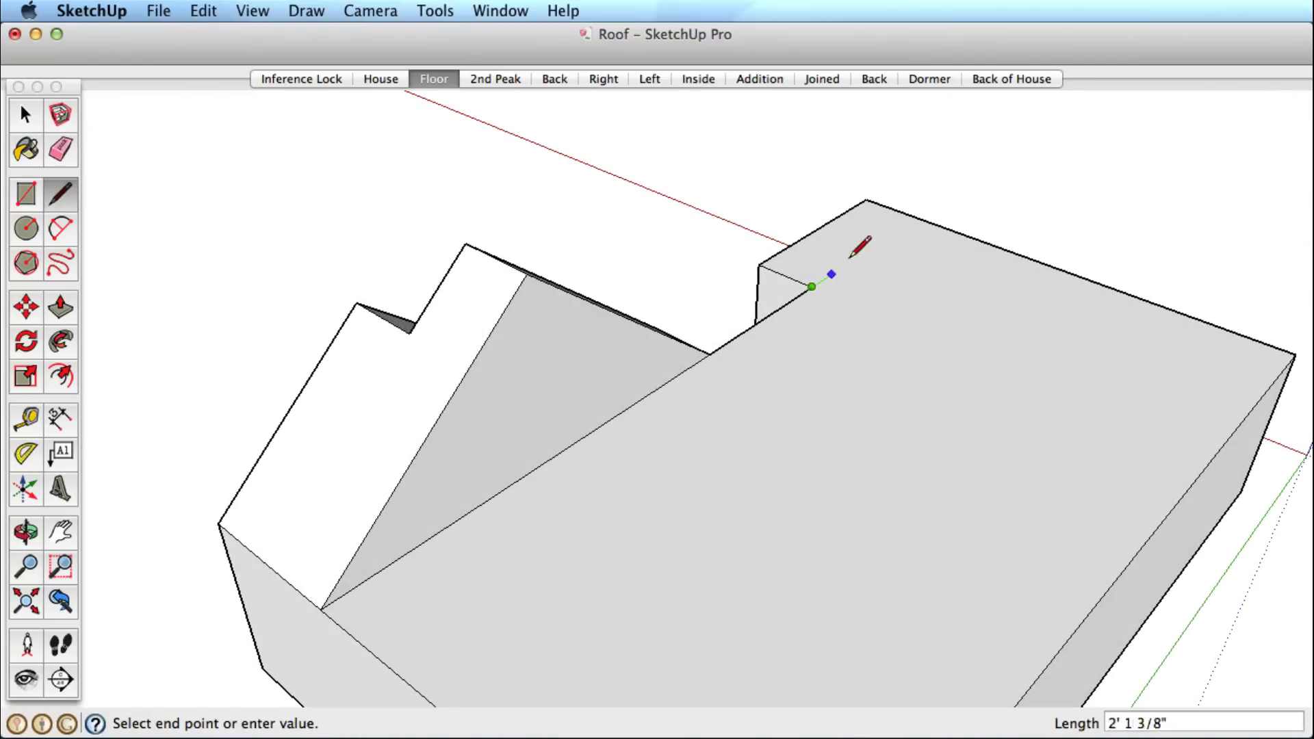
click(918, 217)
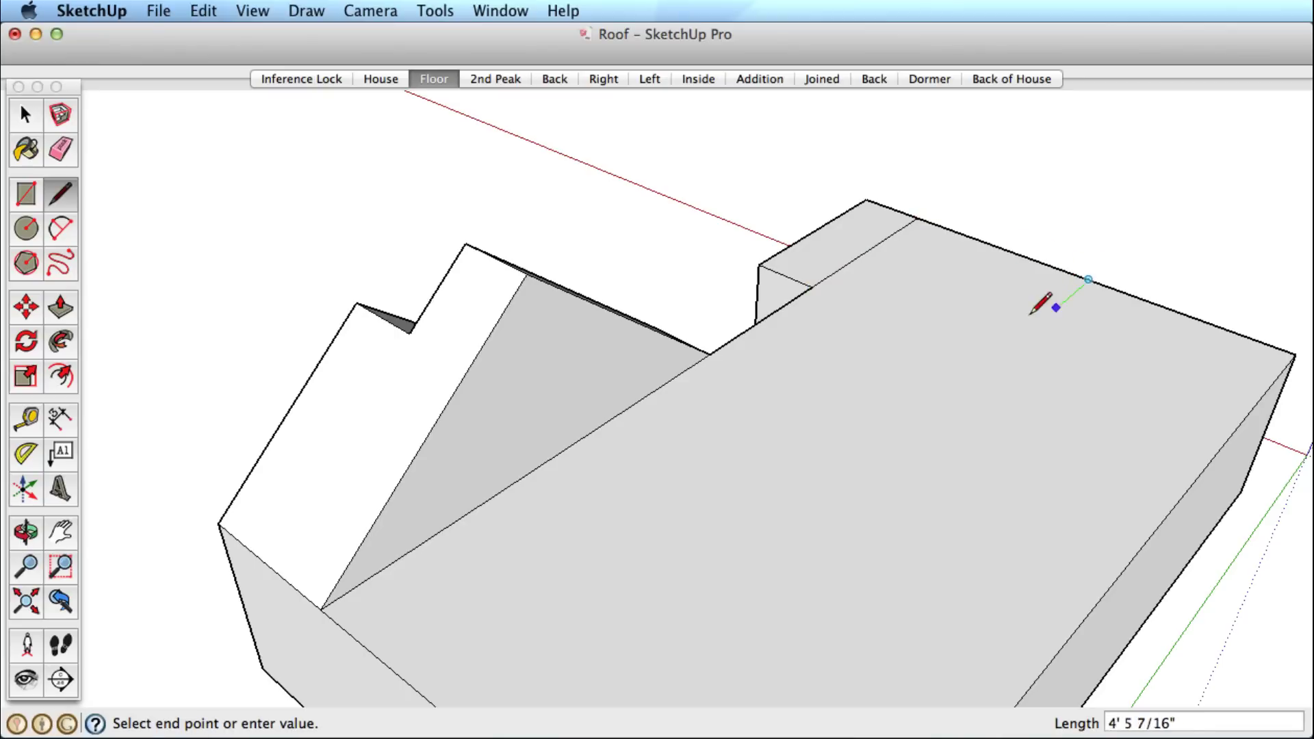
scroll(1030, 313, down, 5)
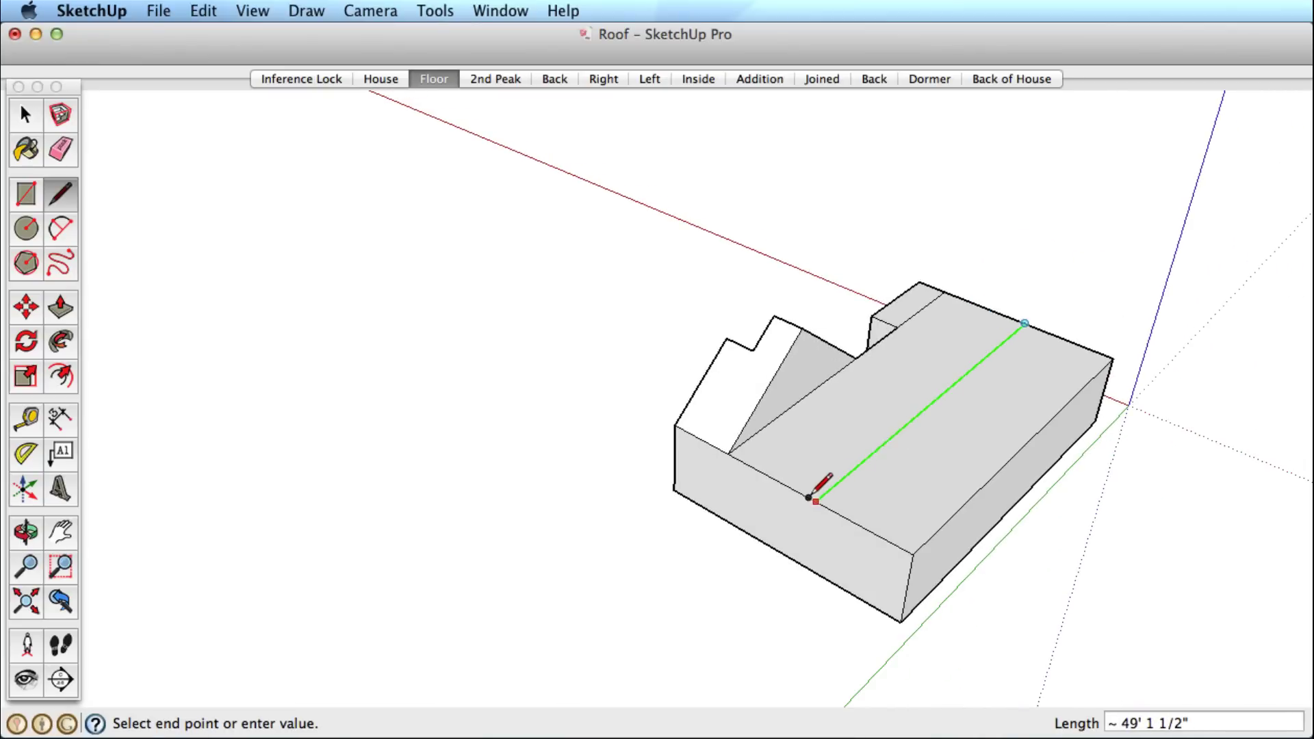
click(810, 499)
scroll(880, 463, up, 4)
- Move the centre line upward to form the addition's ridge
key(m)
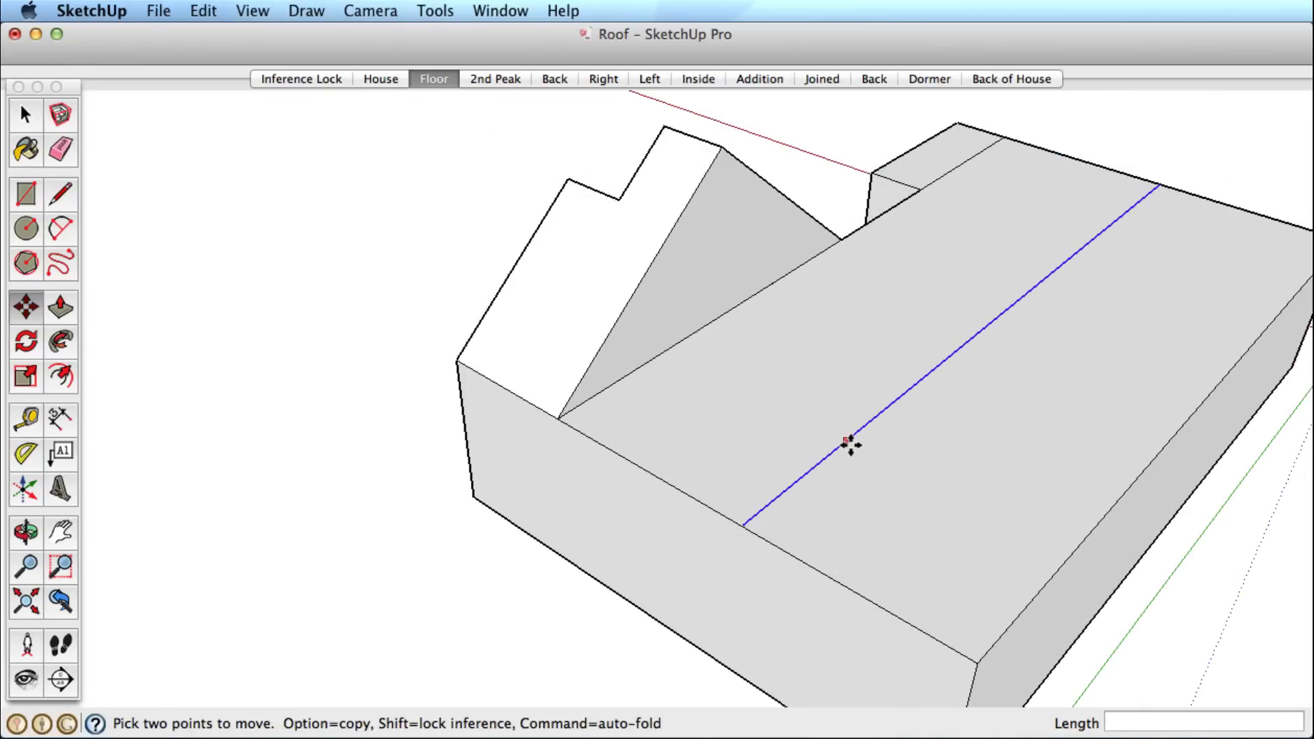
click(848, 445)
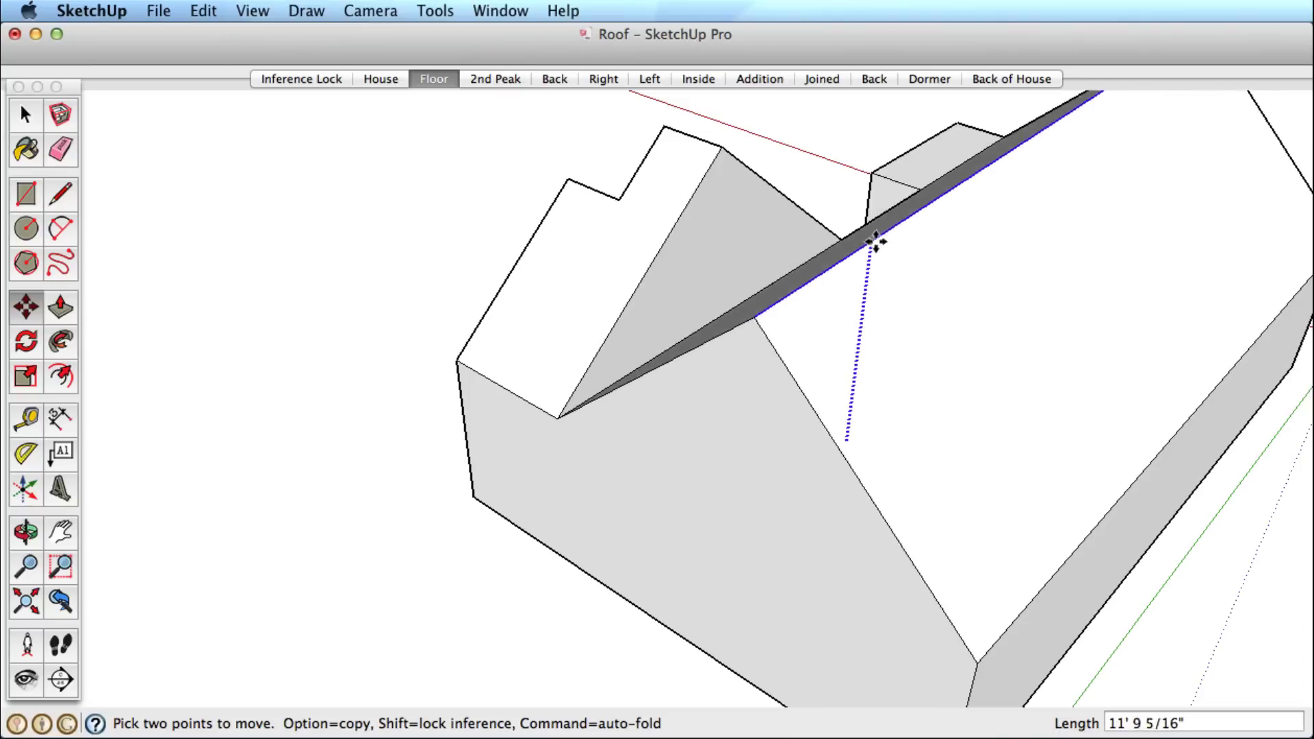
click(882, 205)
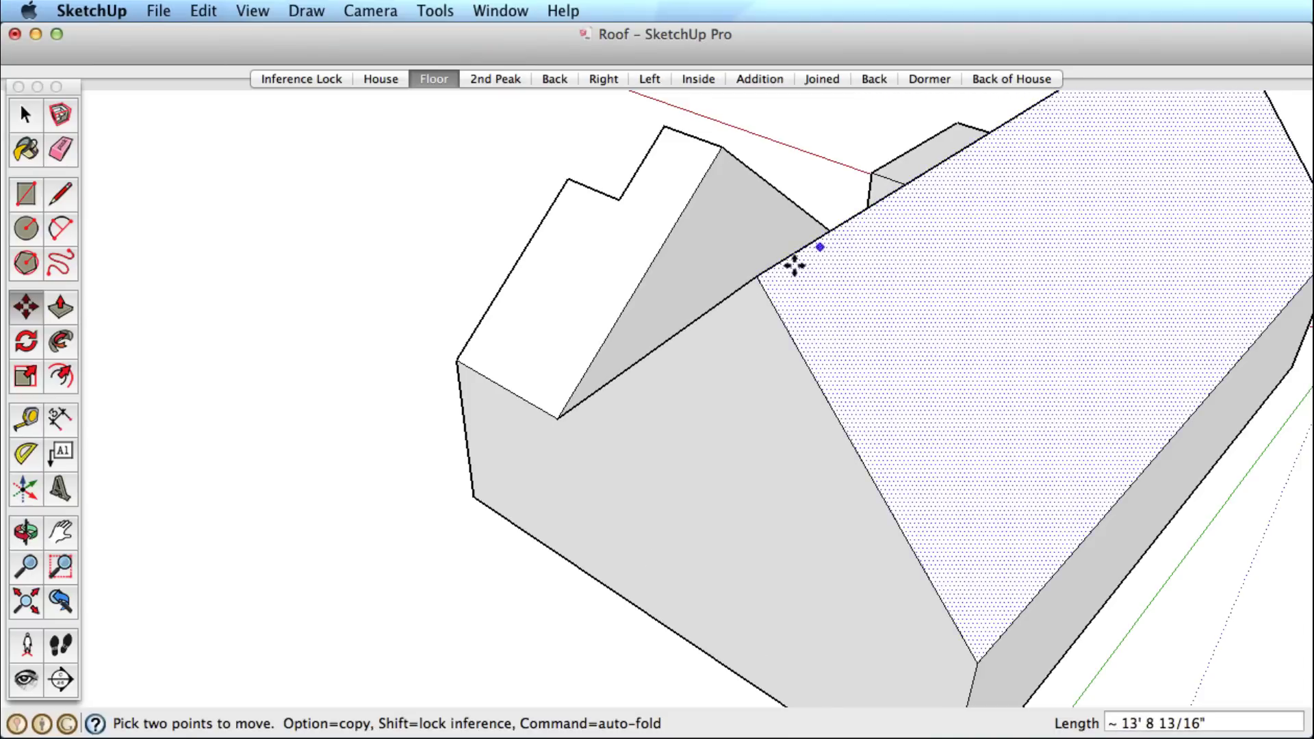
key(o)
drag(625, 413, 955, 460)
- Move the addition's roof peak along the red axis until it meets the main roof
key(space)
scroll(868, 262, up, 2)
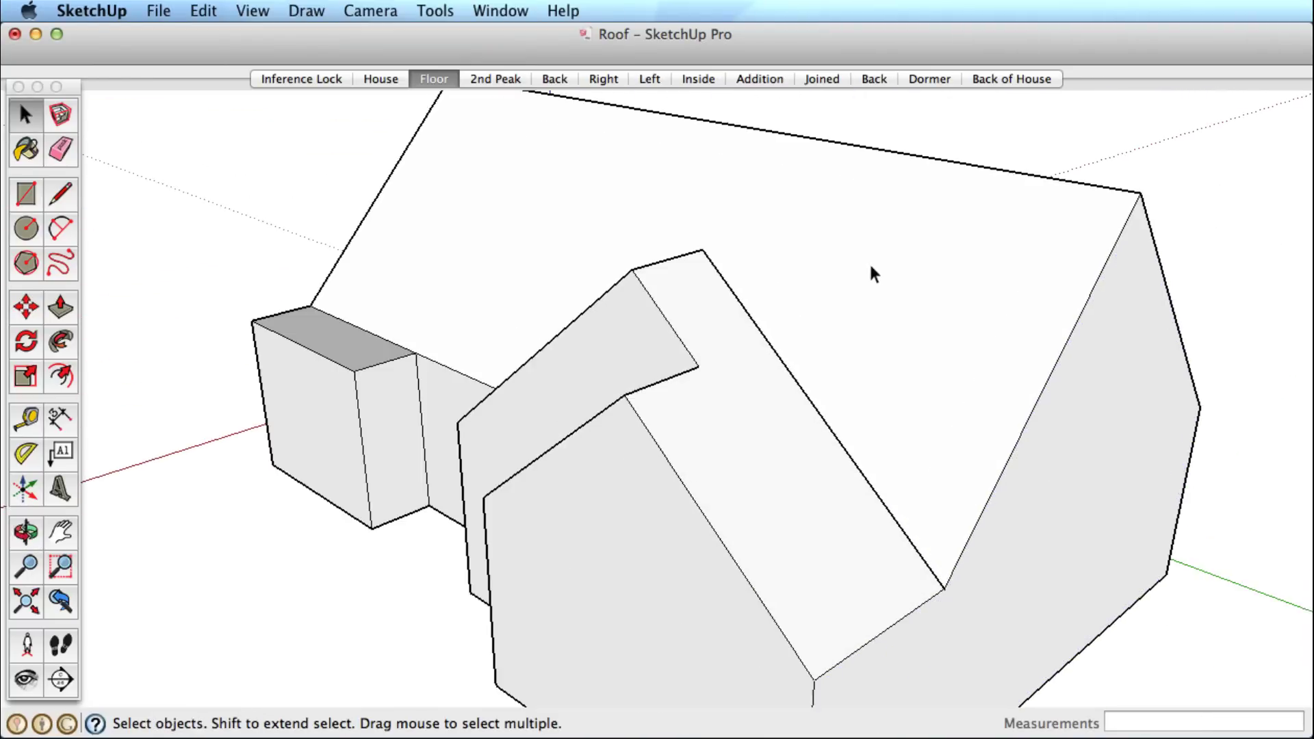
key(m)
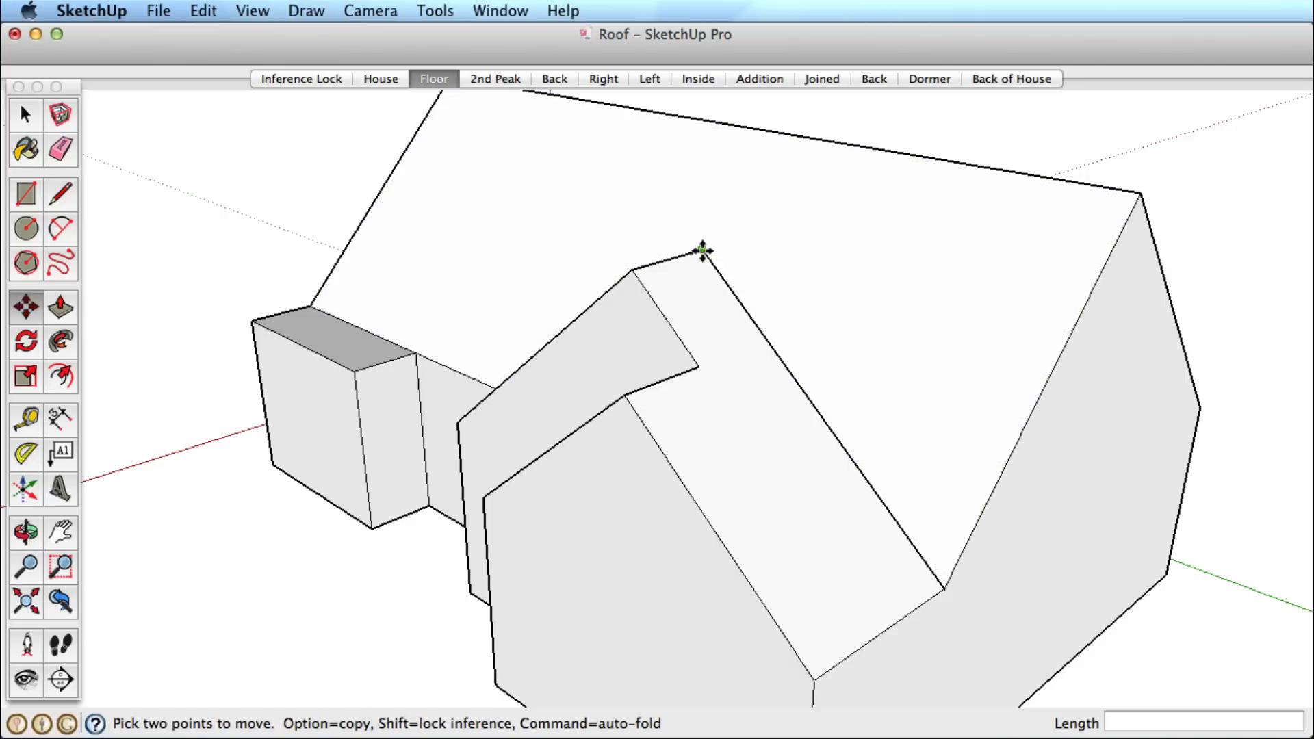
click(702, 251)
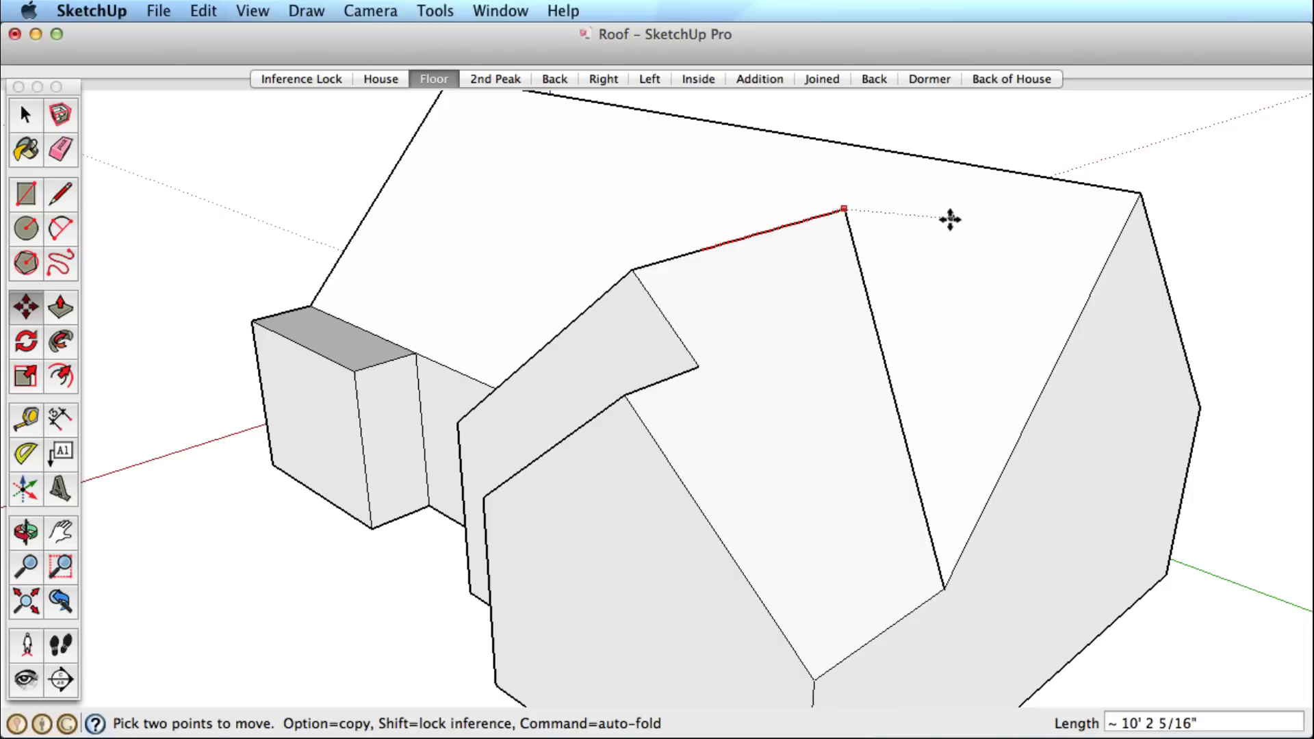
click(937, 259)
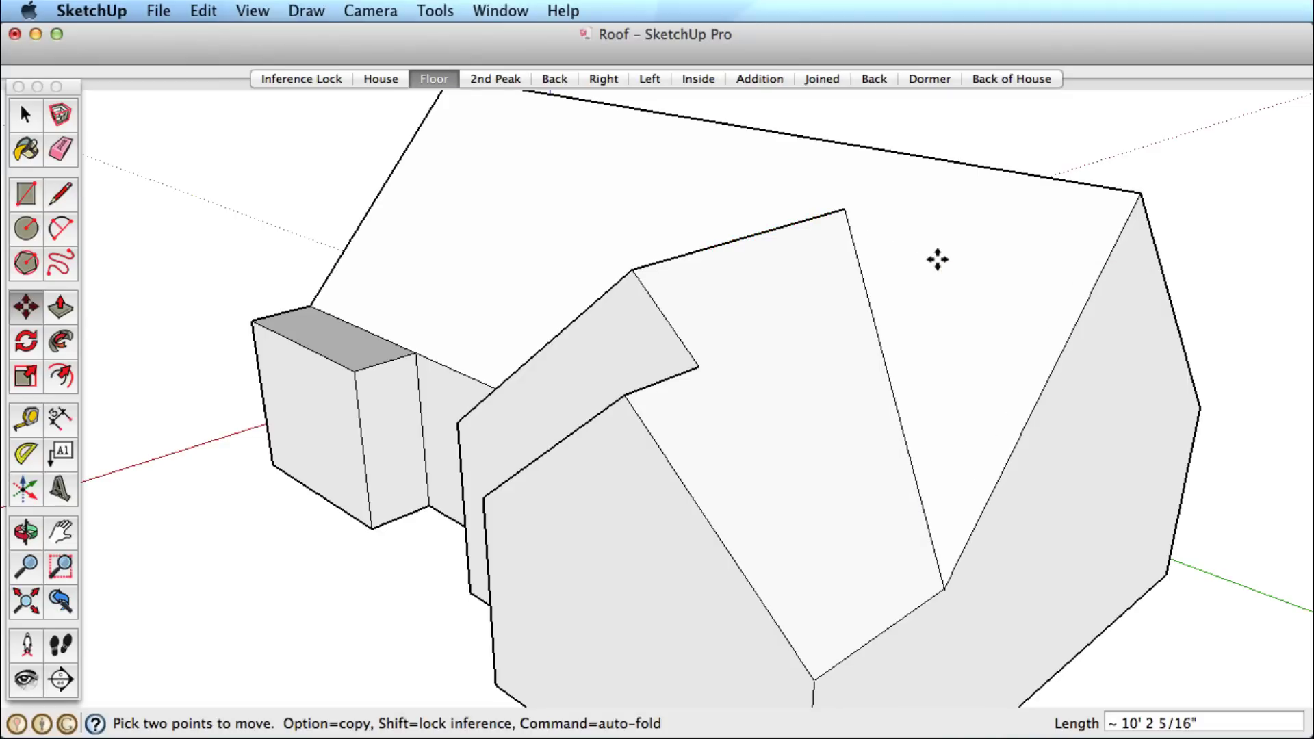
- Hip the first main-roof end: add a corner edge, pull the ridge end inward, erase the diagonal
scroll(938, 258, down, 3)
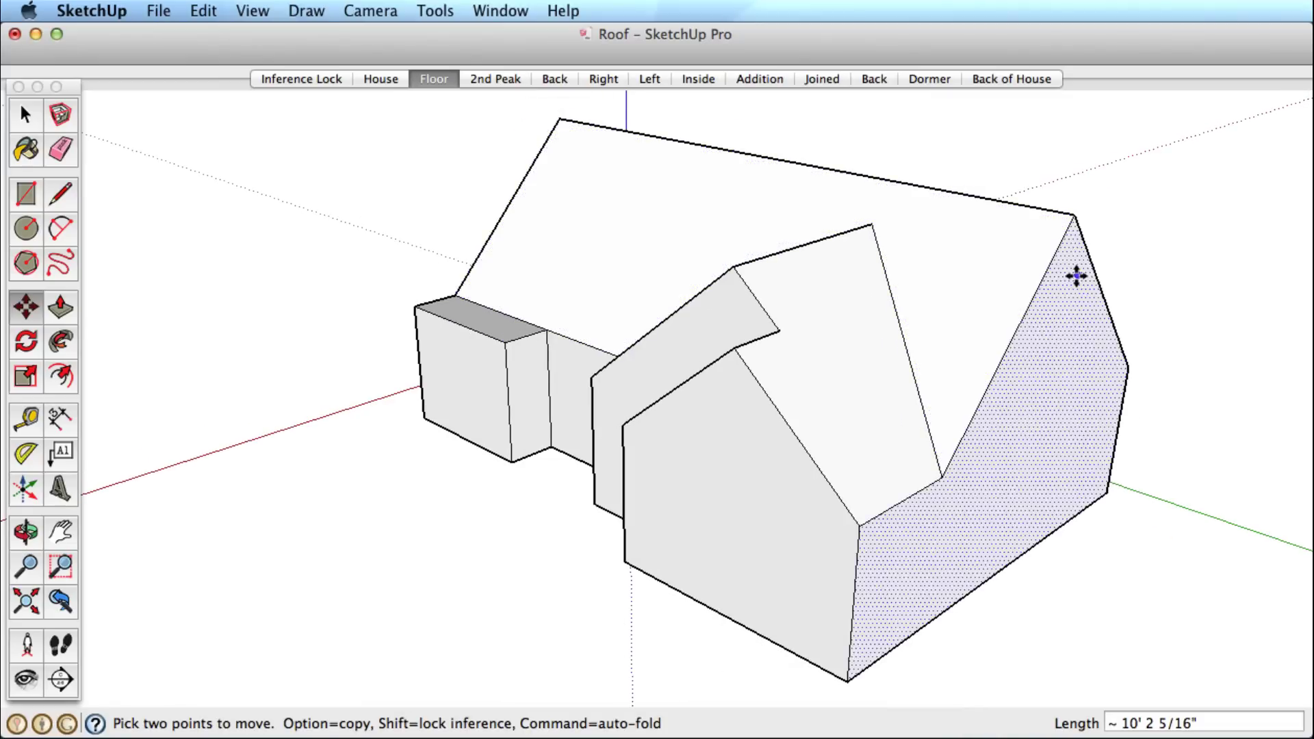
key(l)
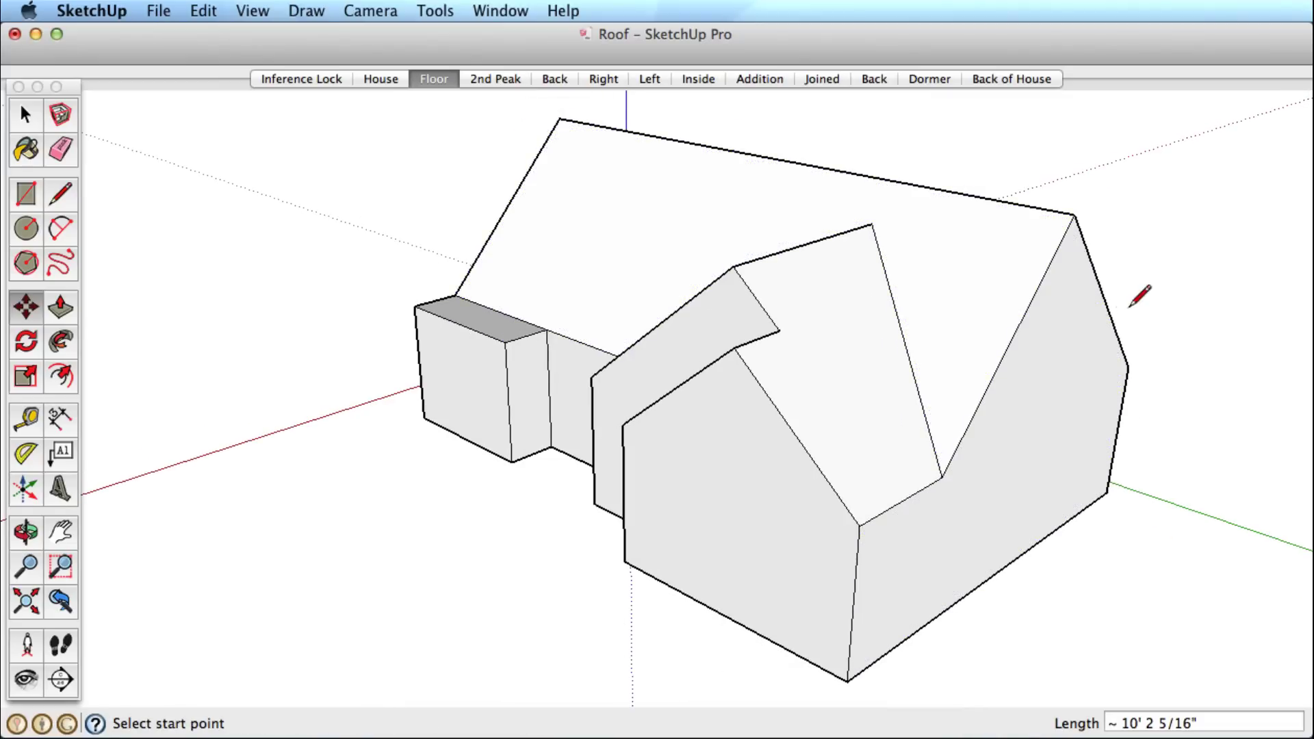
click(942, 476)
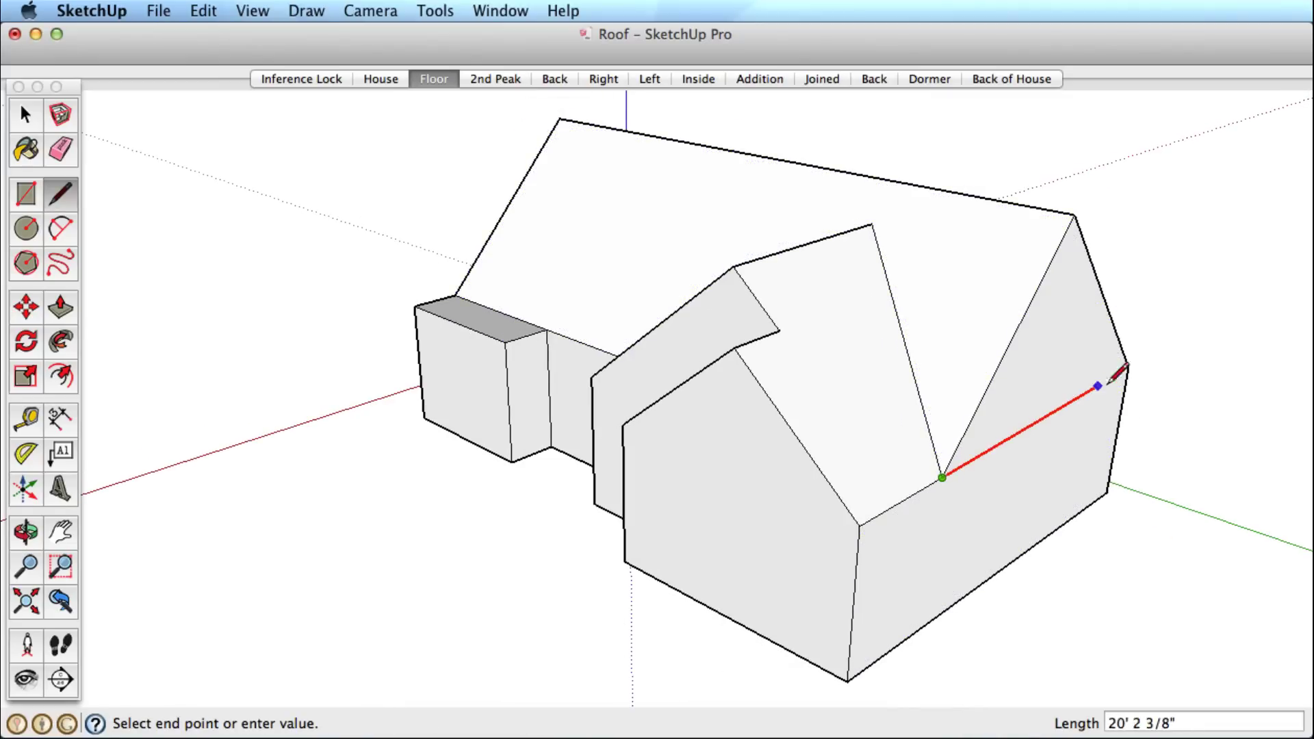
click(1128, 368)
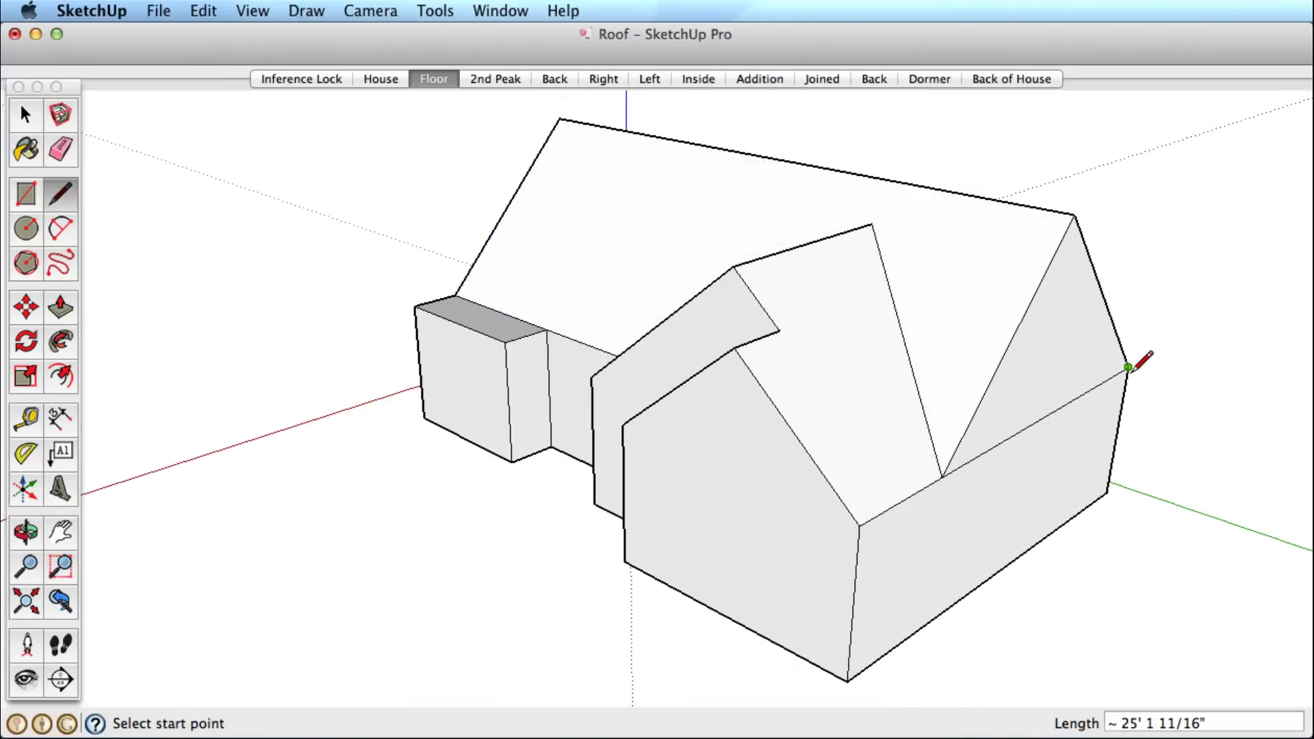
key(m)
click(1075, 215)
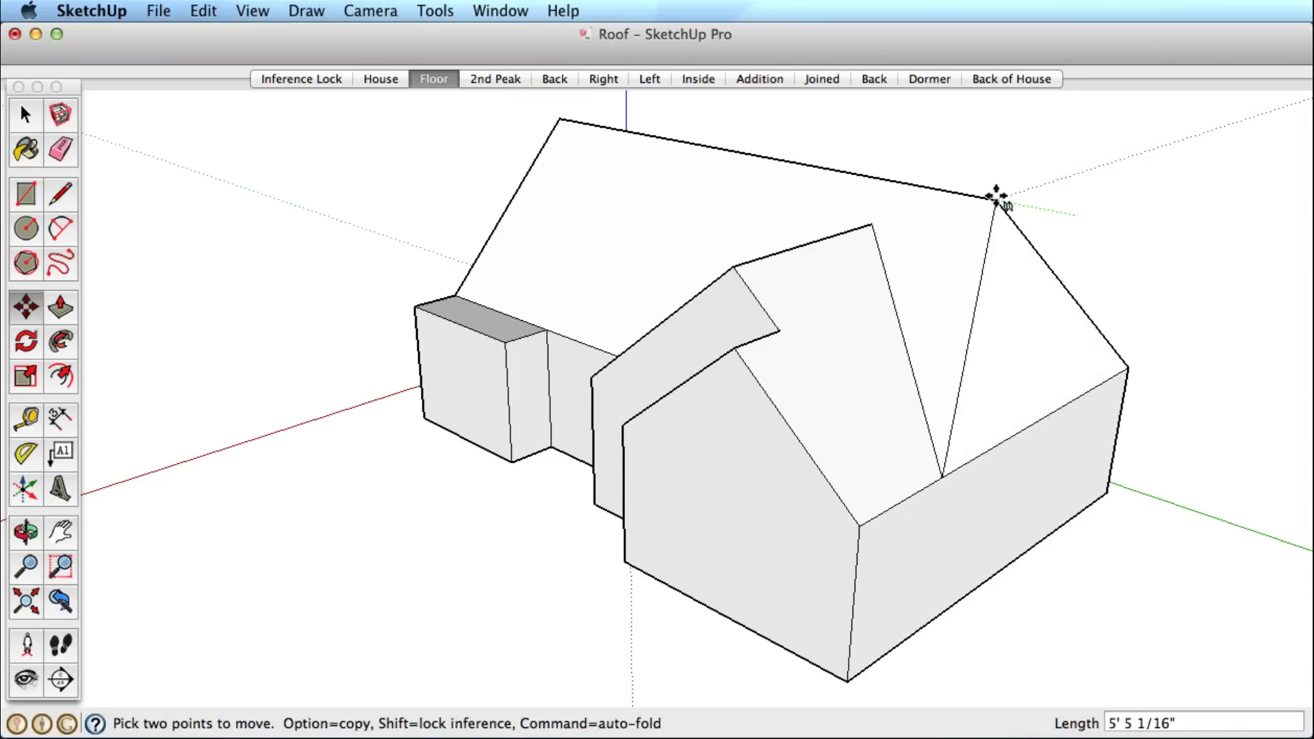
click(833, 323)
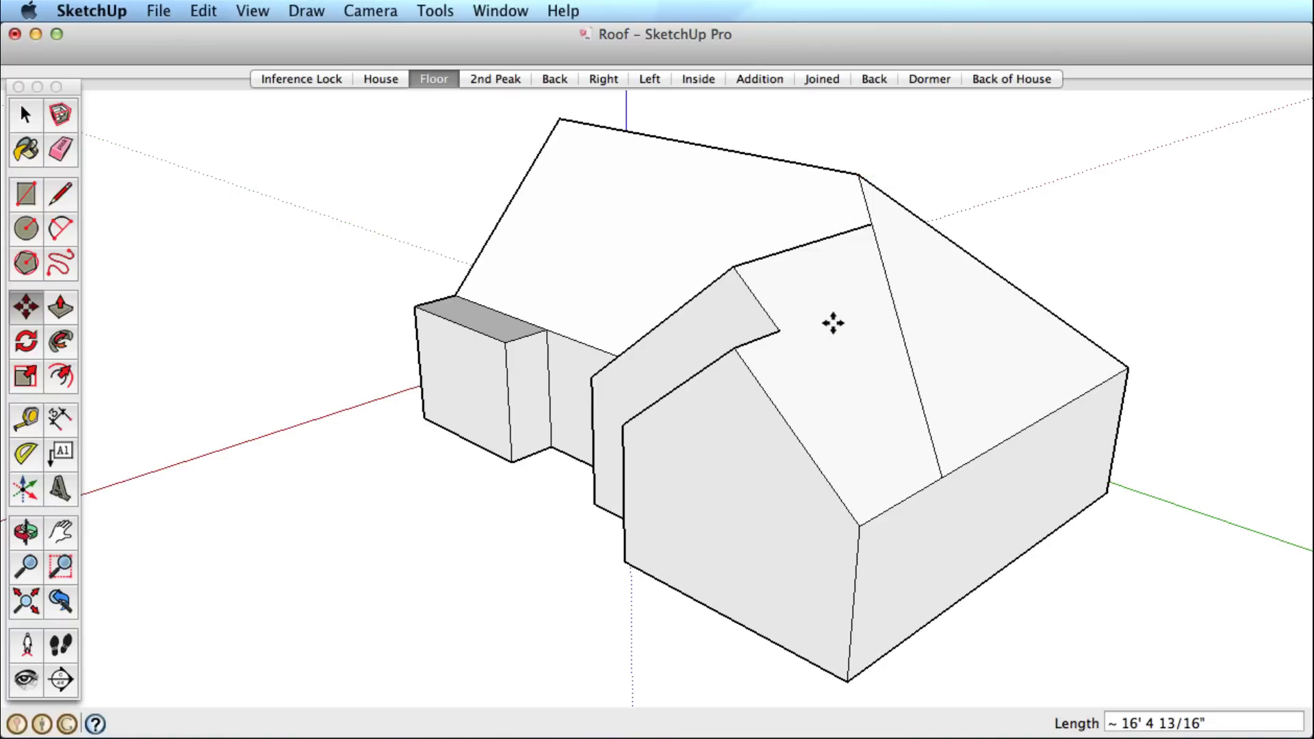
key(e)
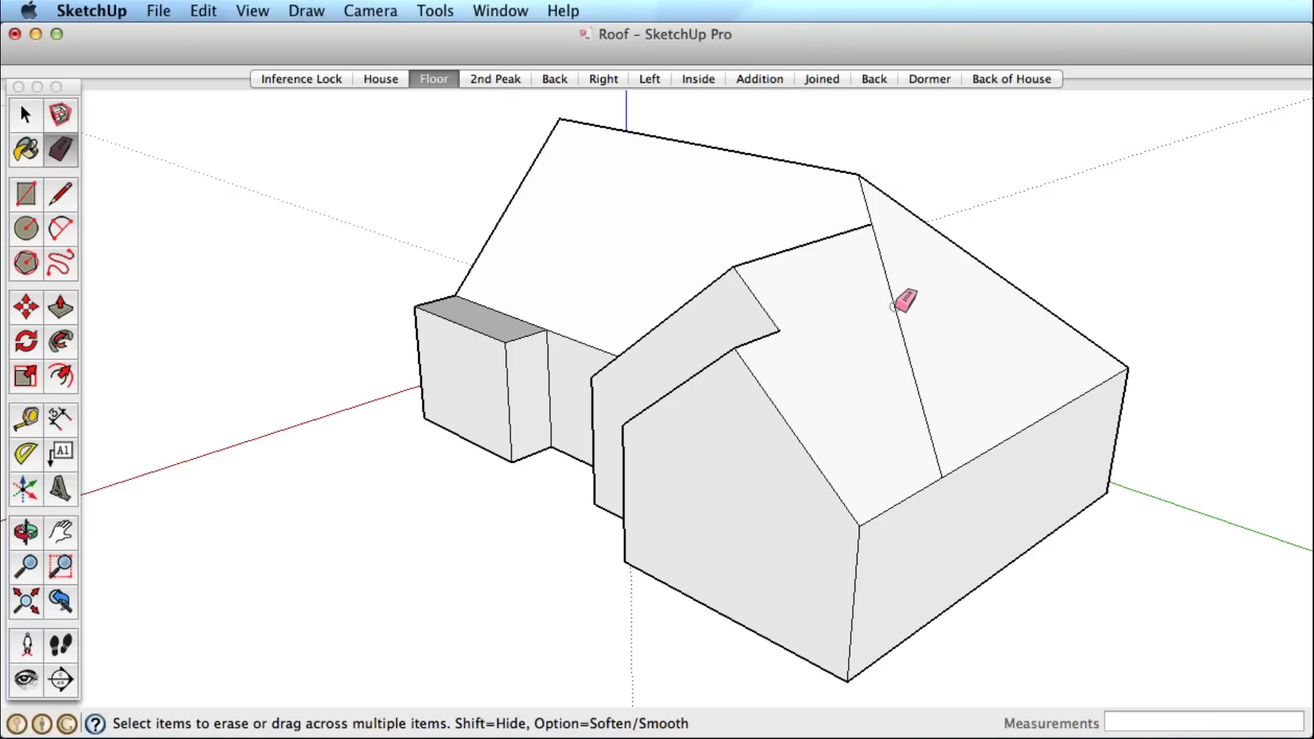
click(893, 305)
- Hip the opposite end by drawing an edge across its gable and moving the ridge end inward
key(o)
mouse_move(718, 373)
mouse_down()
mouse_move(1000, 372)
mouse_move(692, 358)
mouse_move(798, 428)
mouse_move(786, 440)
mouse_up()
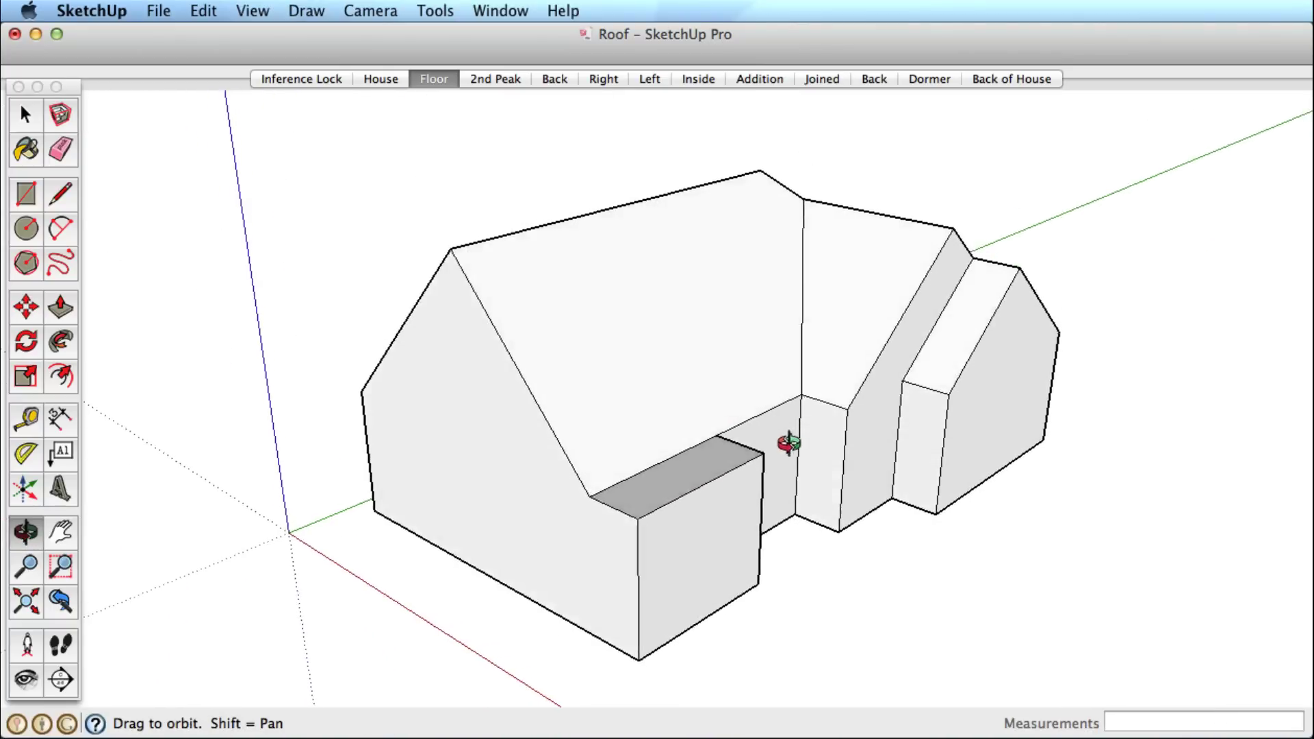
key(l)
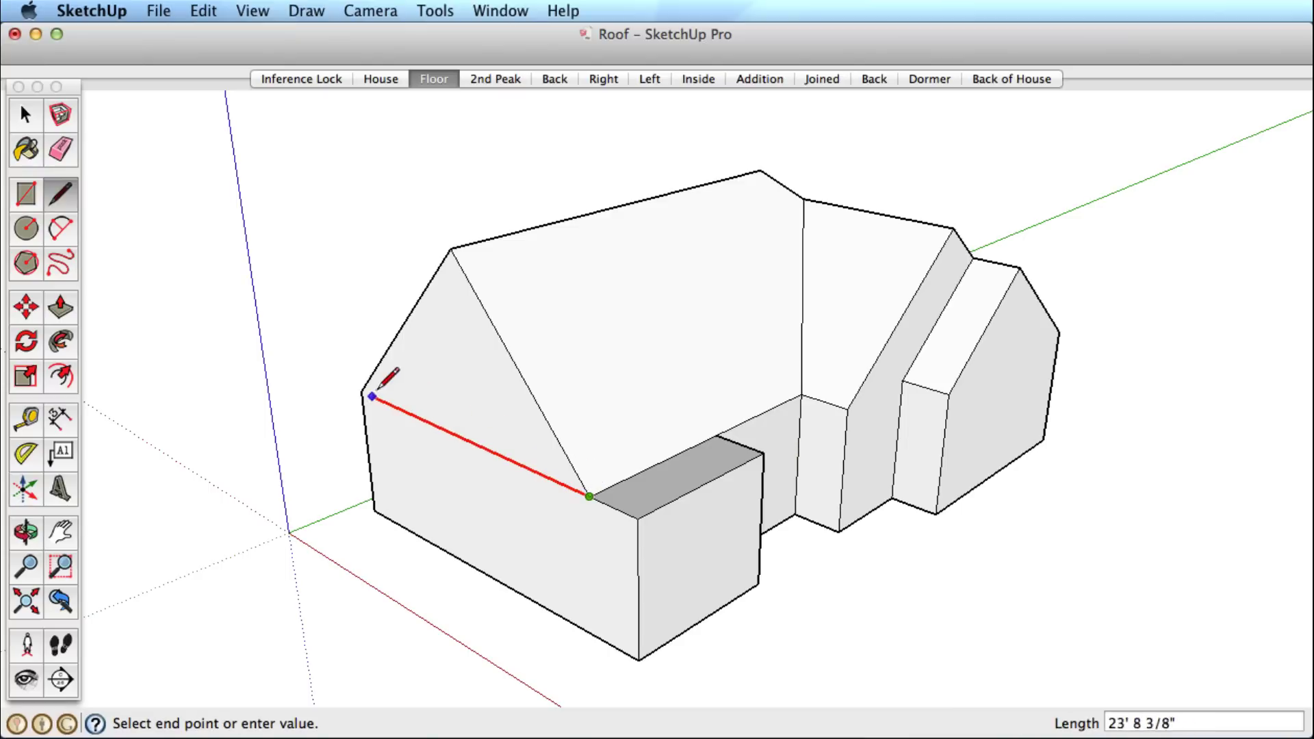
click(363, 392)
key(m)
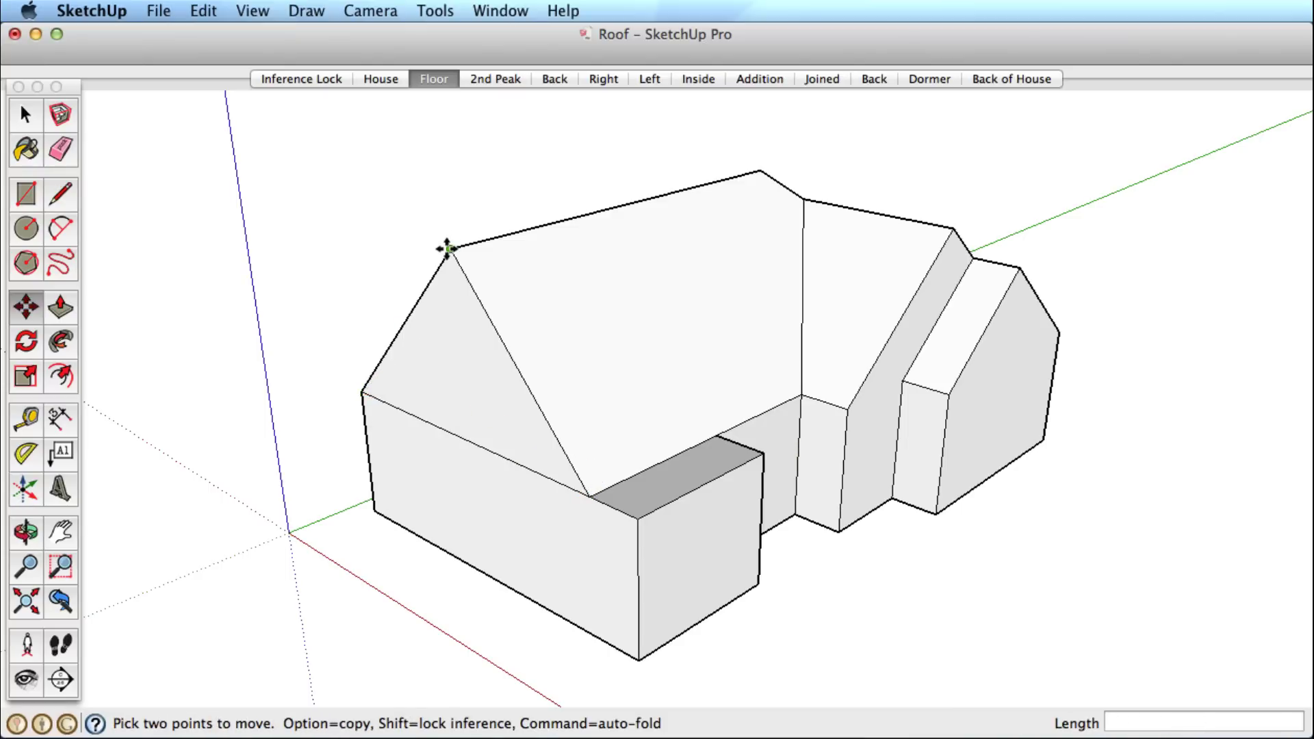
click(449, 249)
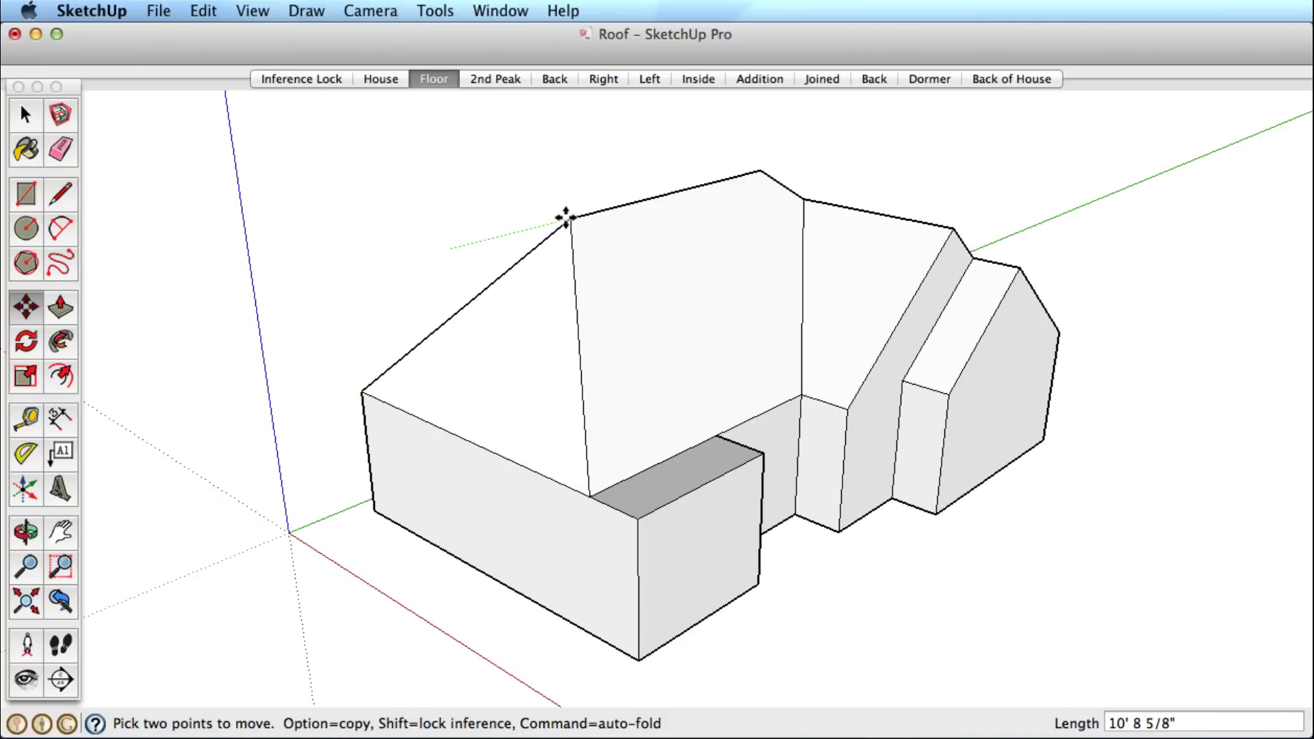
click(565, 220)
- Draw a Shift-locked vertical edge to ridge height and a ridge edge back to the roof
key(l)
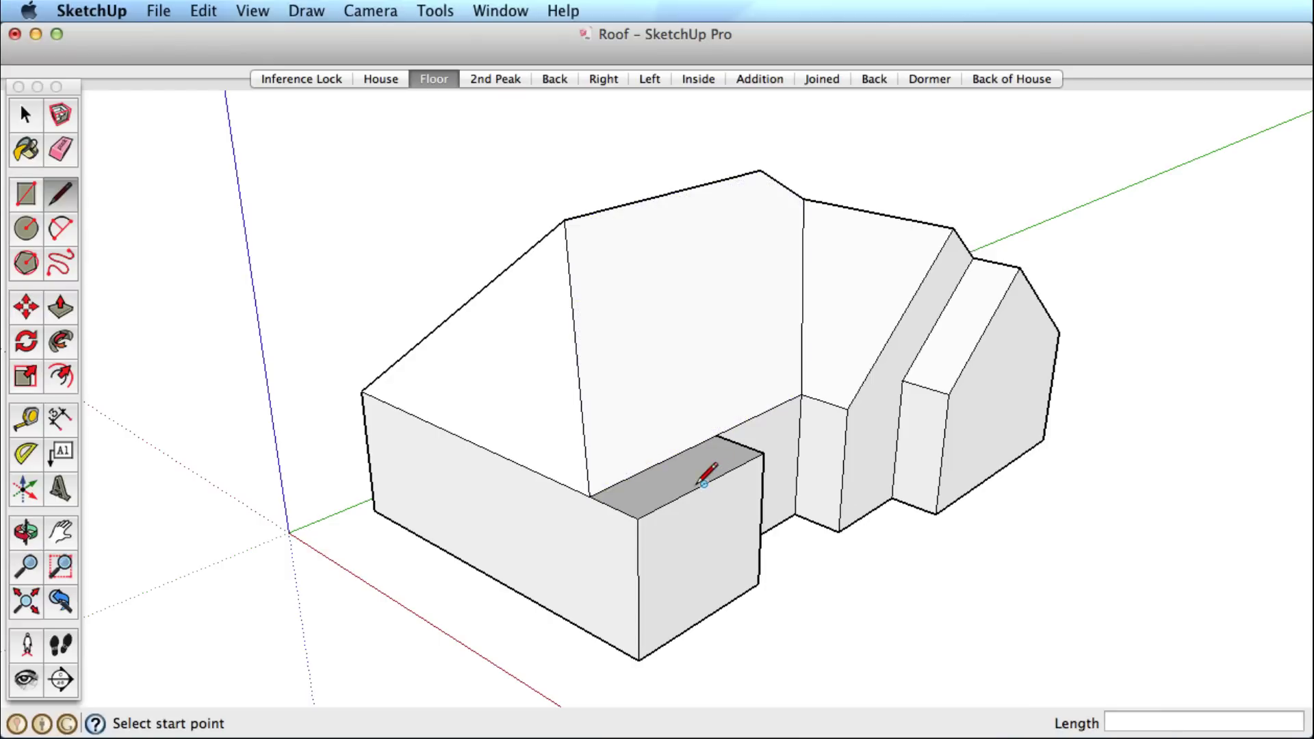
scroll(704, 482, up, 3)
click(701, 483)
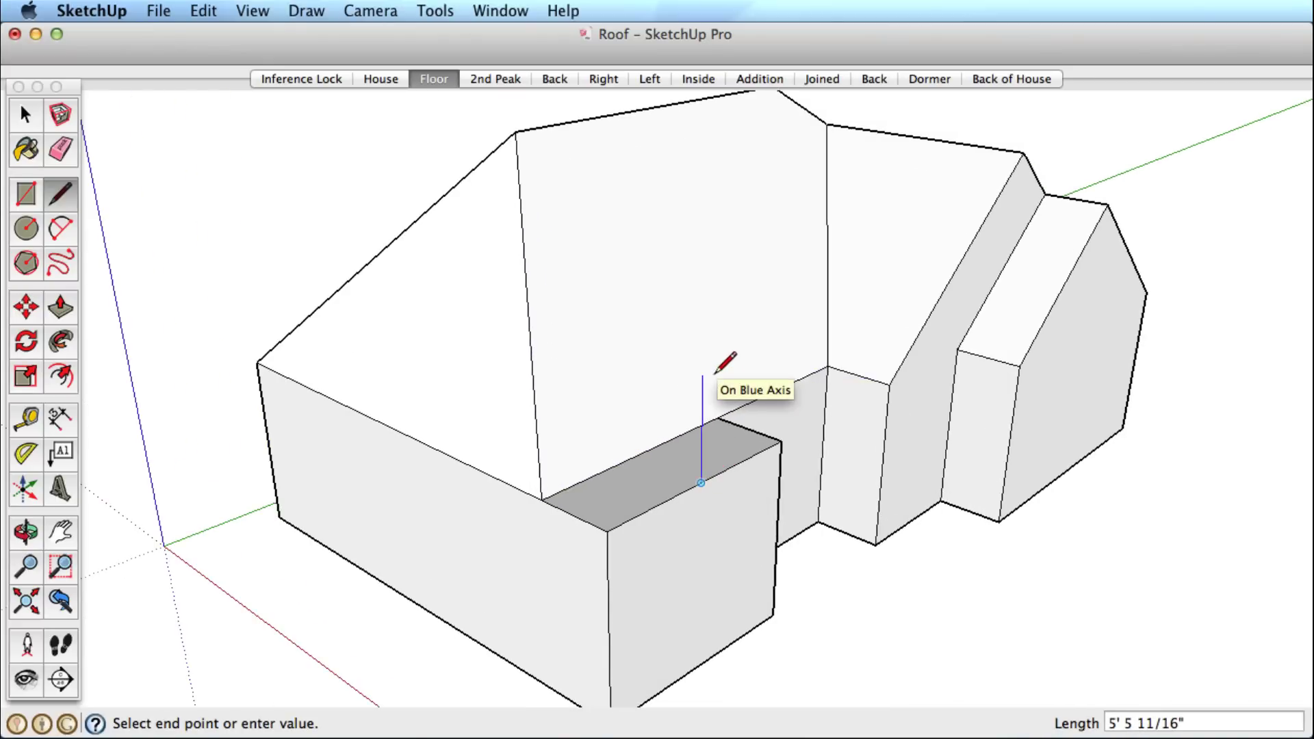
key(shift)
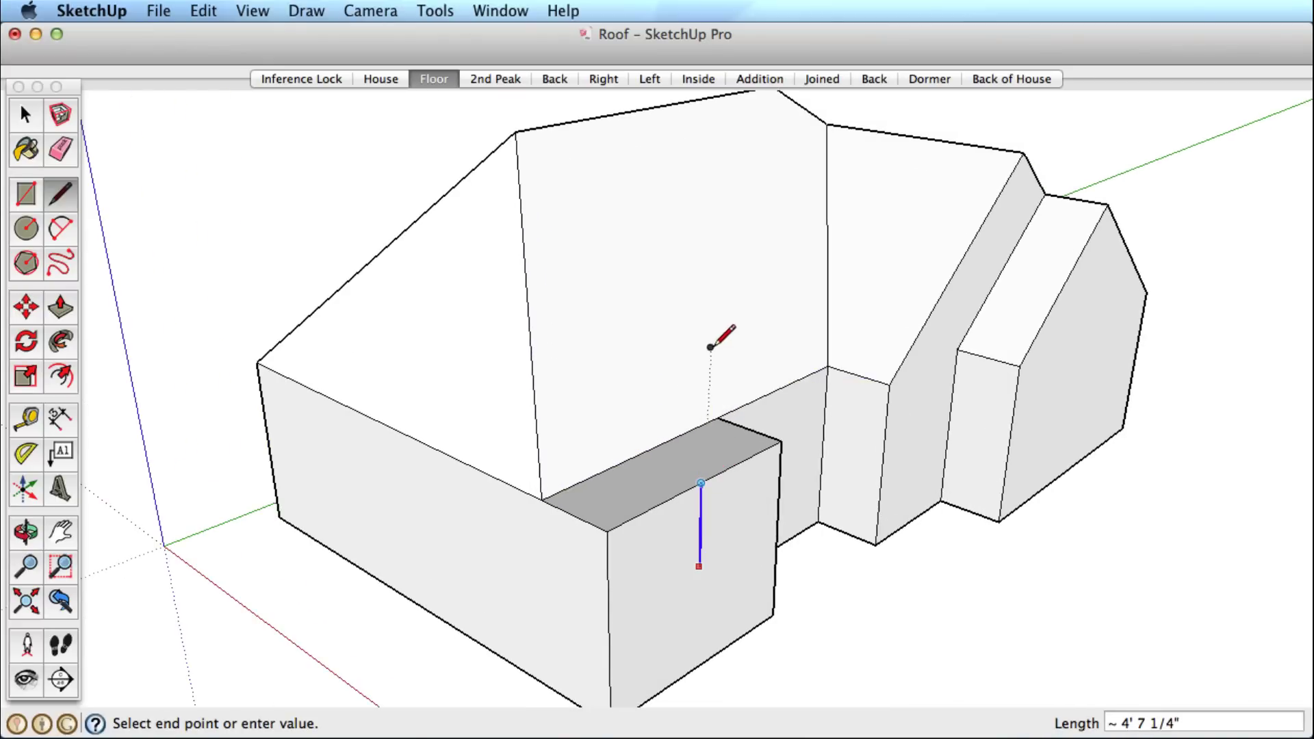
click(477, 309)
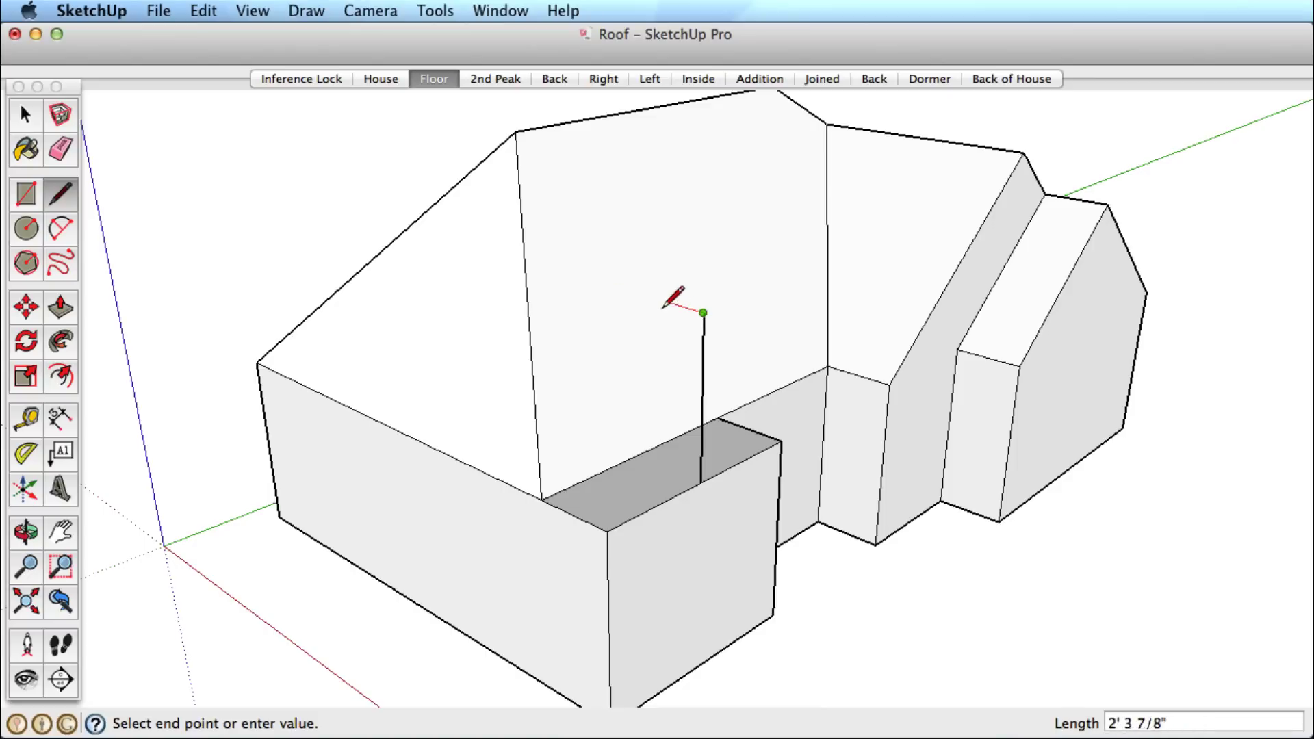
click(531, 251)
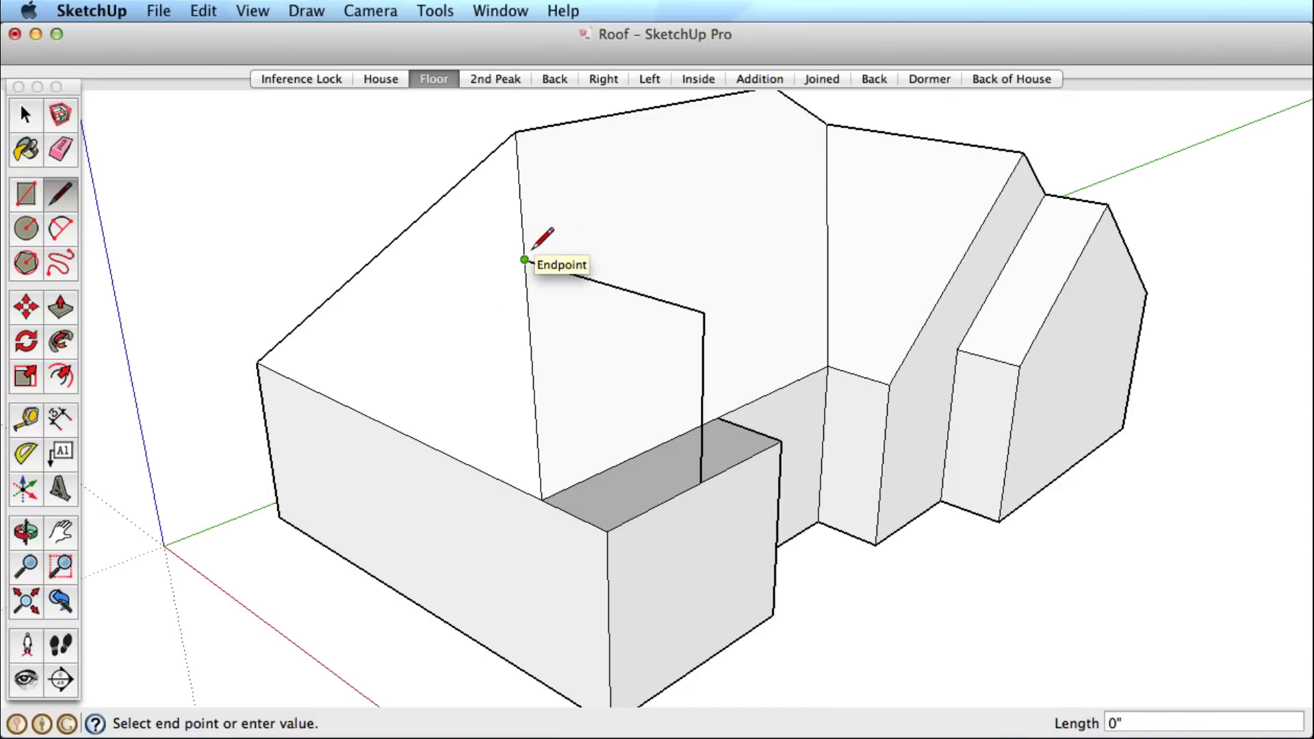
key(Escape)
- Draw edges from the ridge corner down to the wall and eave corners, forming the gable slopes
click(702, 313)
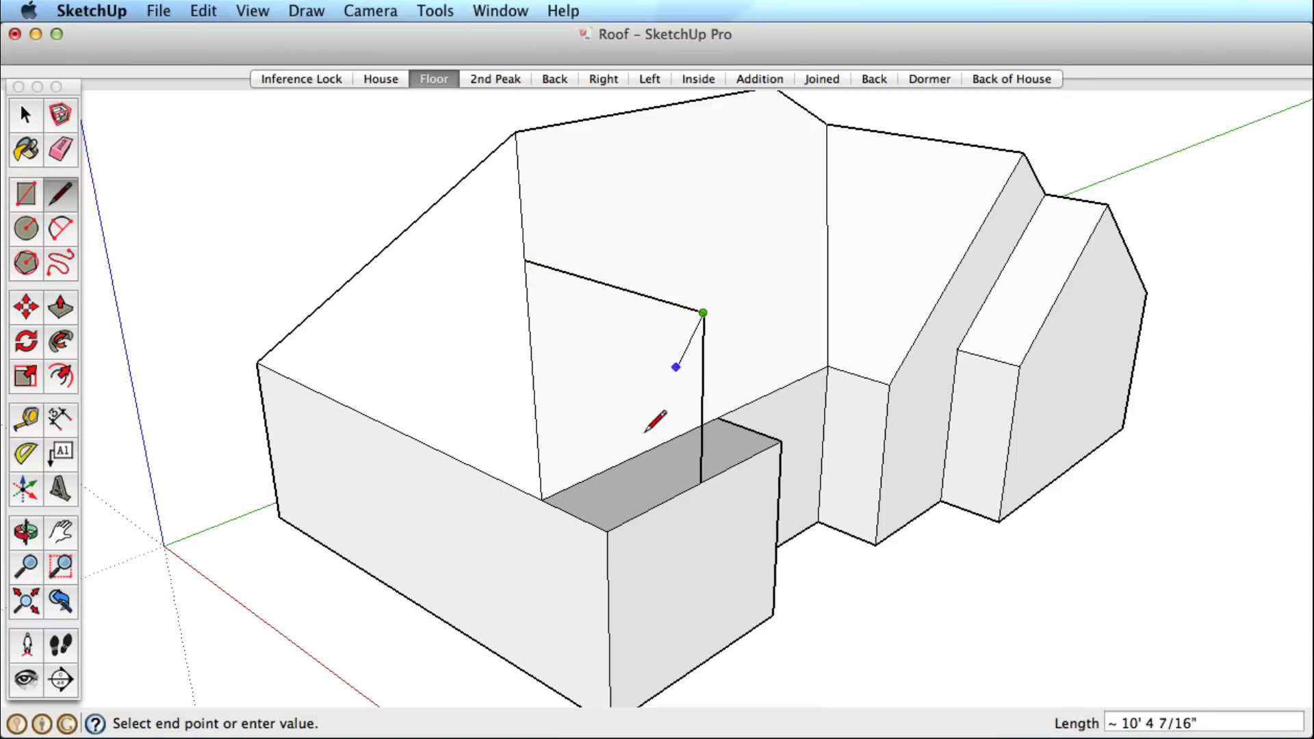
click(607, 531)
click(703, 312)
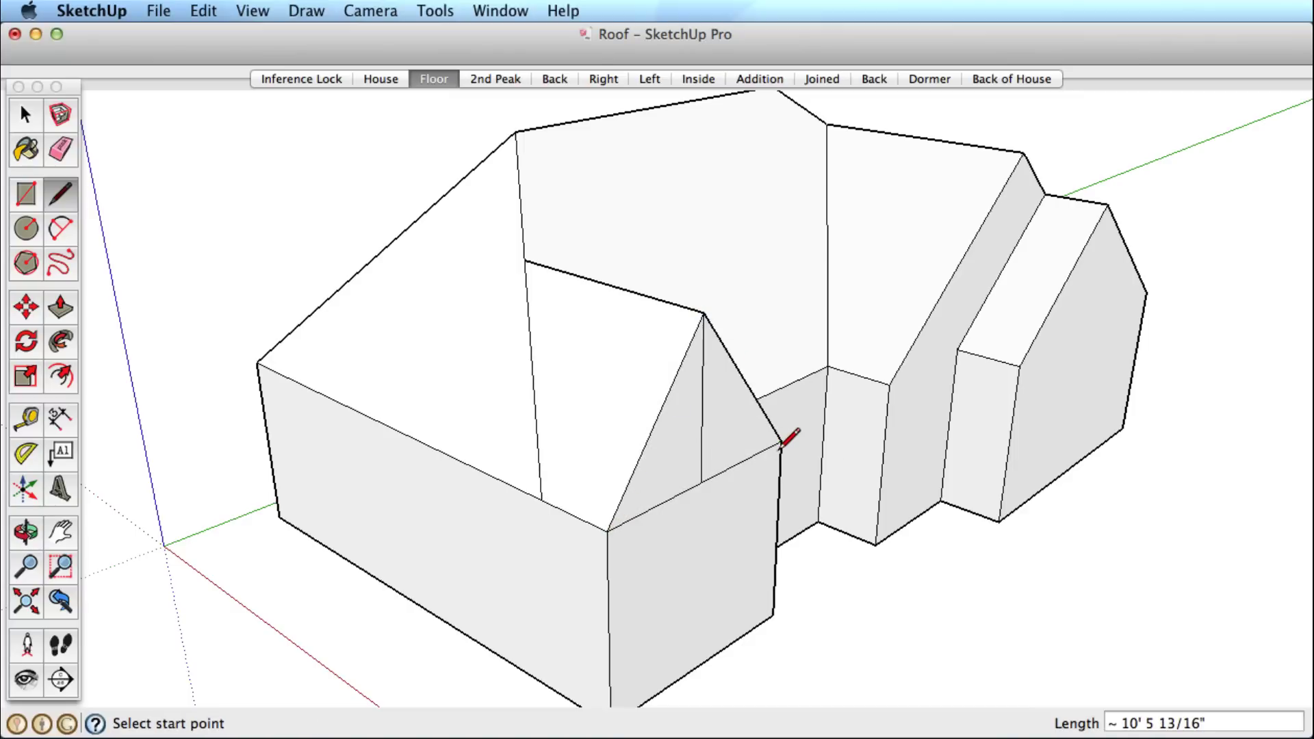
mouse_move(780, 443)
middle_down()
mouse_move(842, 440)
mouse_move(472, 418)
middle_up()
click(500, 212)
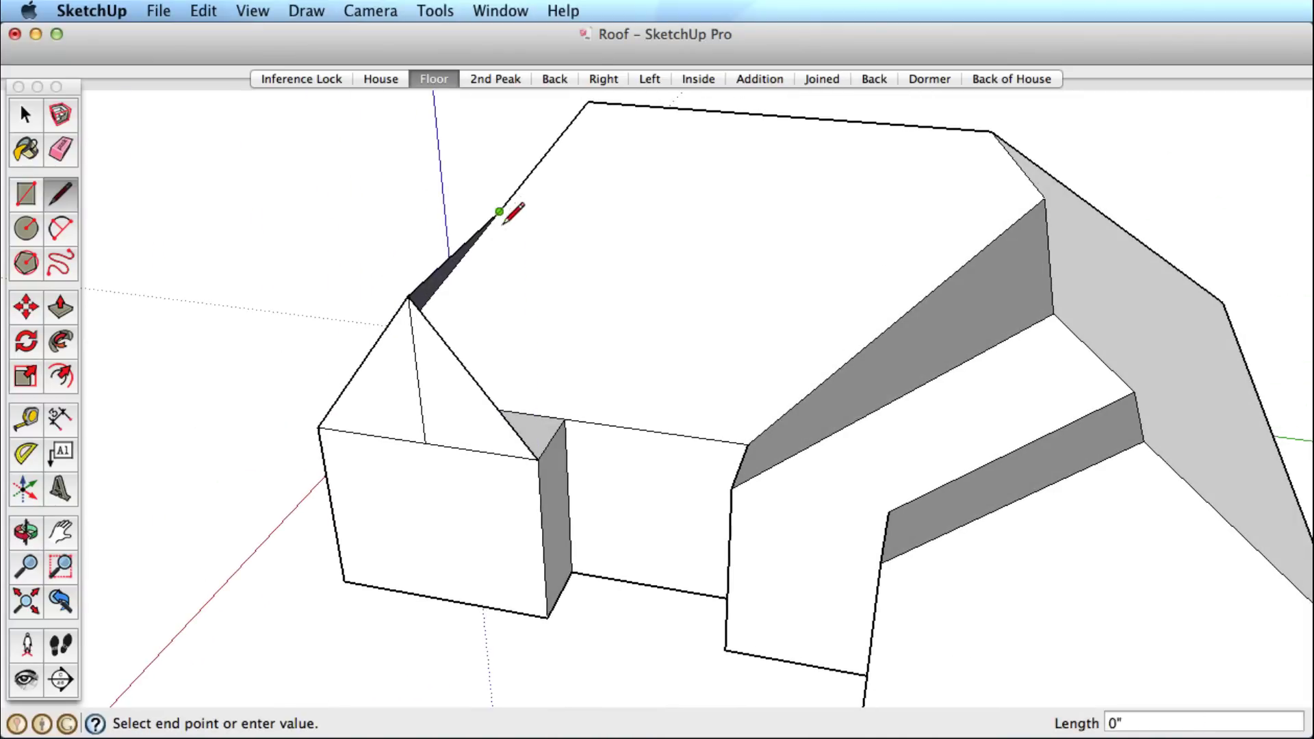
click(565, 420)
- Erase the leftover vertical and top gable edges to merge the roof faces
key(e)
drag(419, 449, 408, 472)
mouse_move(335, 484)
middle_down()
mouse_move(724, 461)
mouse_move(587, 401)
middle_up()
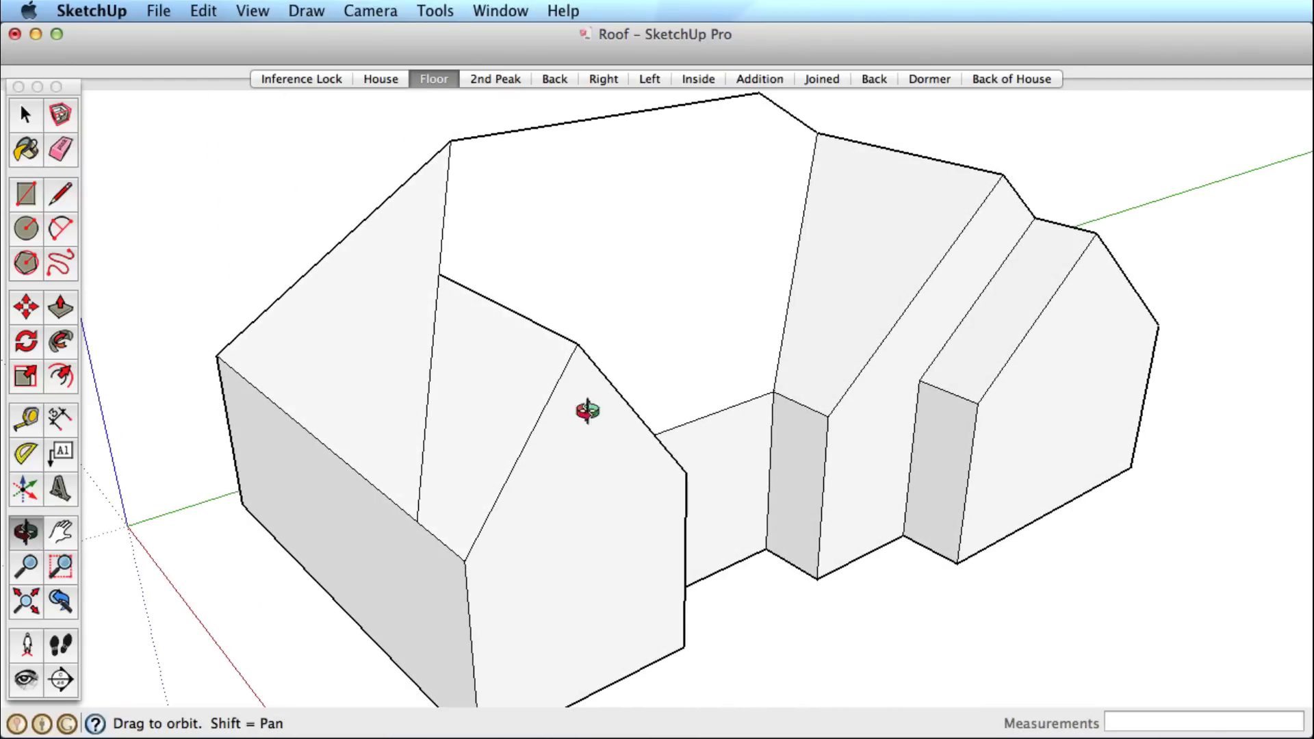
- Draw a rectangle on the side wall and pull it out into a box wing
mouse_move(438, 385)
middle_down()
mouse_move(534, 372)
mouse_move(813, 404)
mouse_move(557, 413)
mouse_move(615, 405)
middle_up()
key(r)
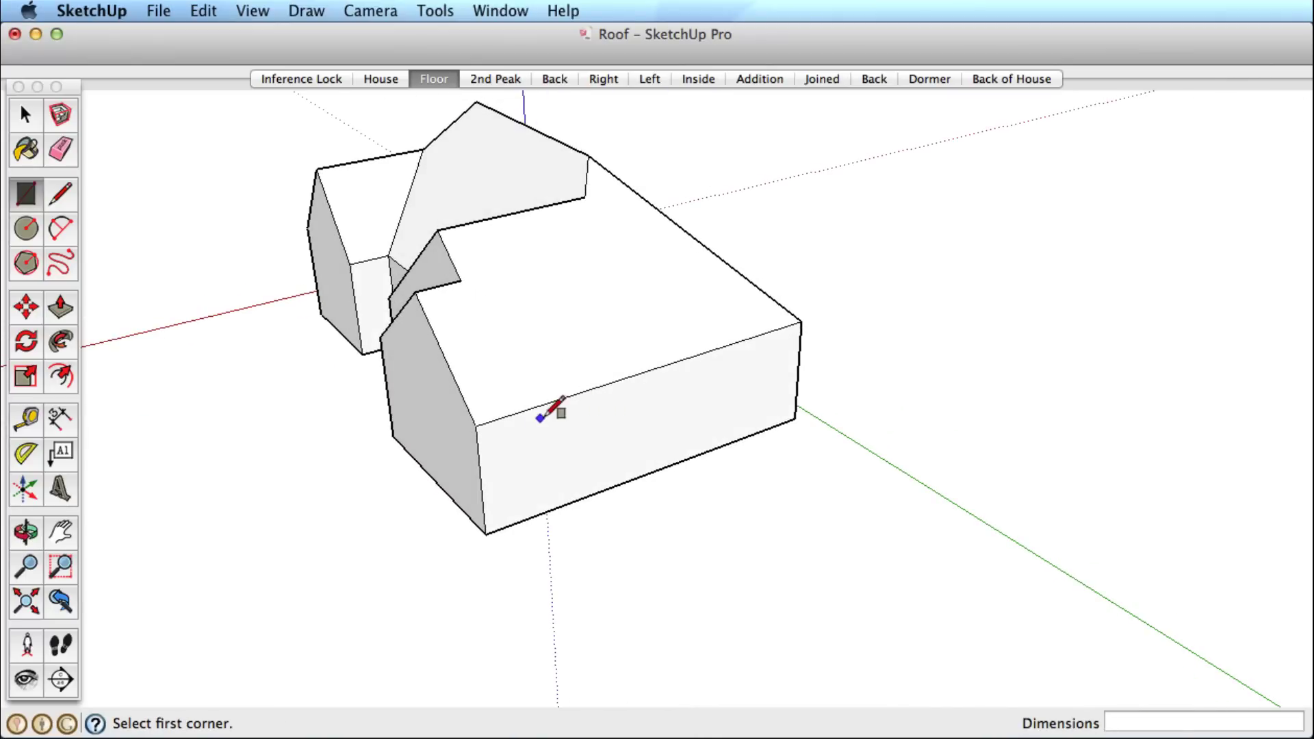
click(499, 417)
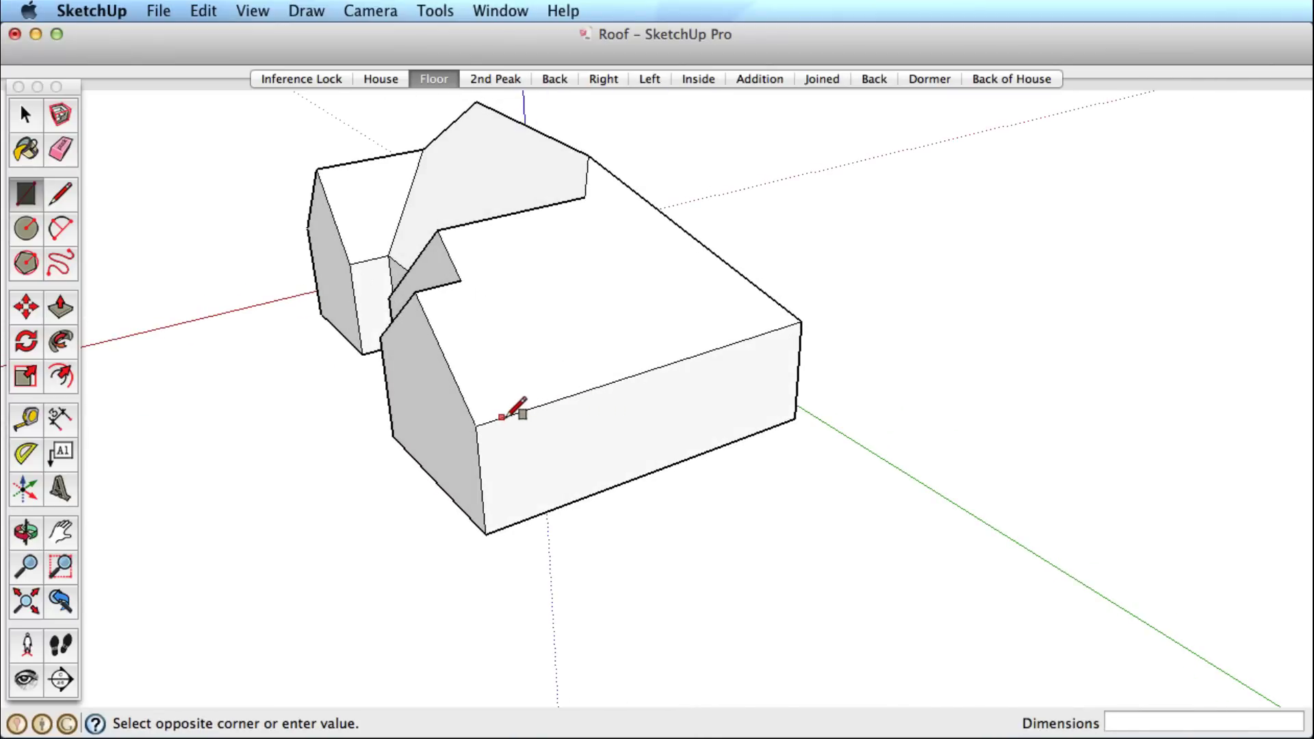
click(772, 427)
key(p)
drag(658, 431, 745, 548)
- Draw gable edges from a peak point on the box and push the triangular face to carve the roof slope
key(e)
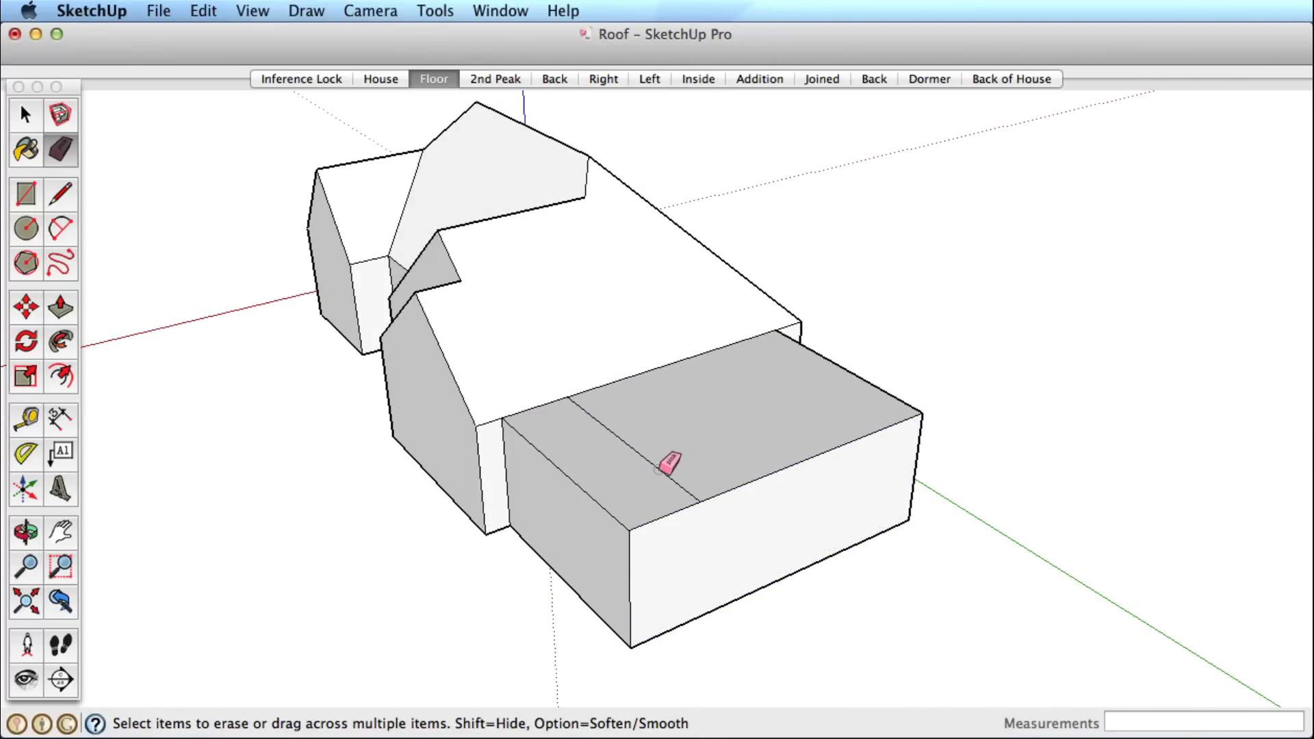
key(l)
click(787, 467)
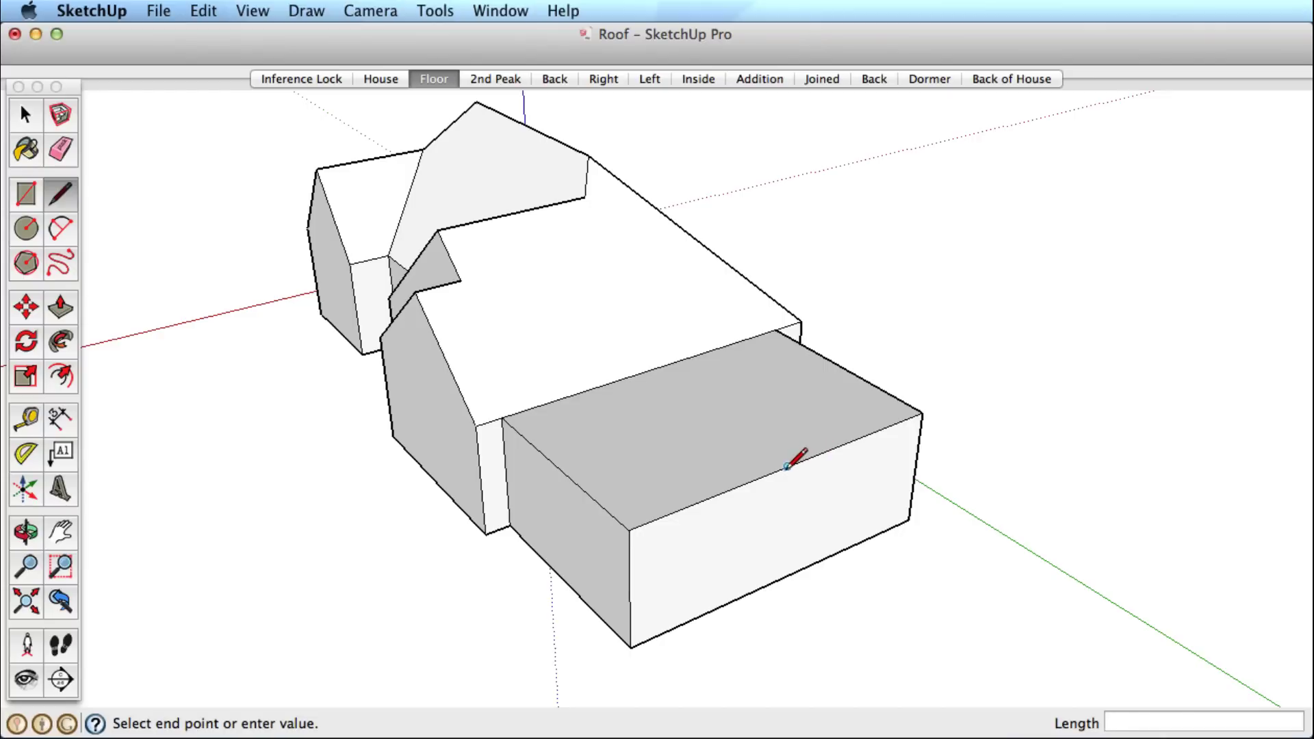
click(794, 356)
click(922, 413)
click(794, 356)
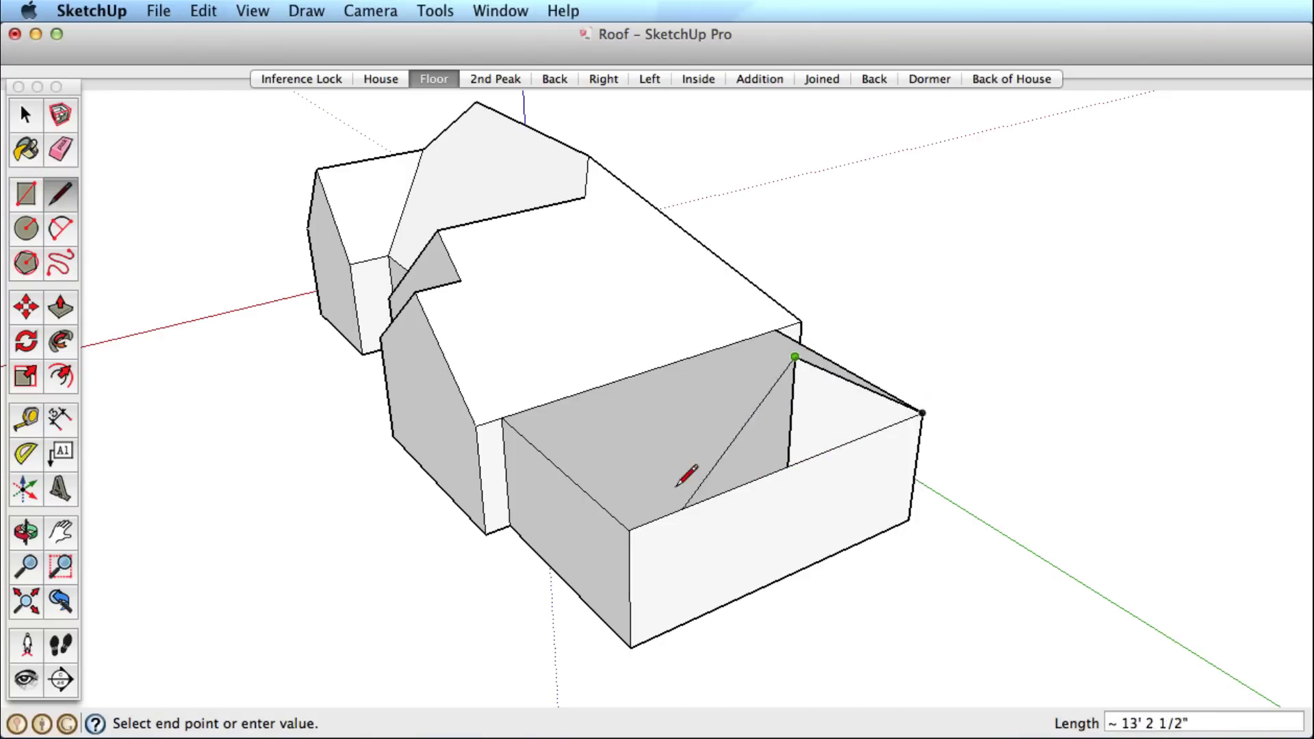
click(630, 528)
key(e)
key(p)
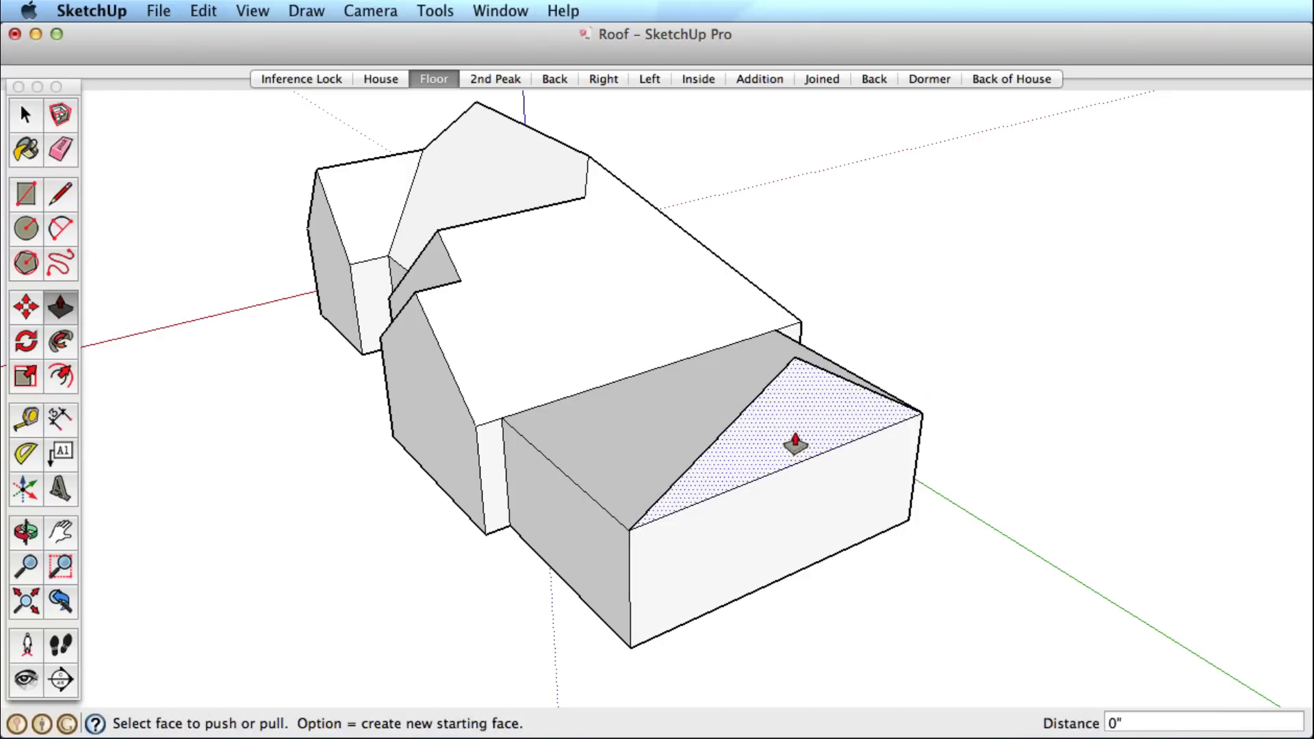
click(792, 445)
key(Escape)
- Move the wing's ridge end 16' 4 13/16" along the green axis into the main roof
key(m)
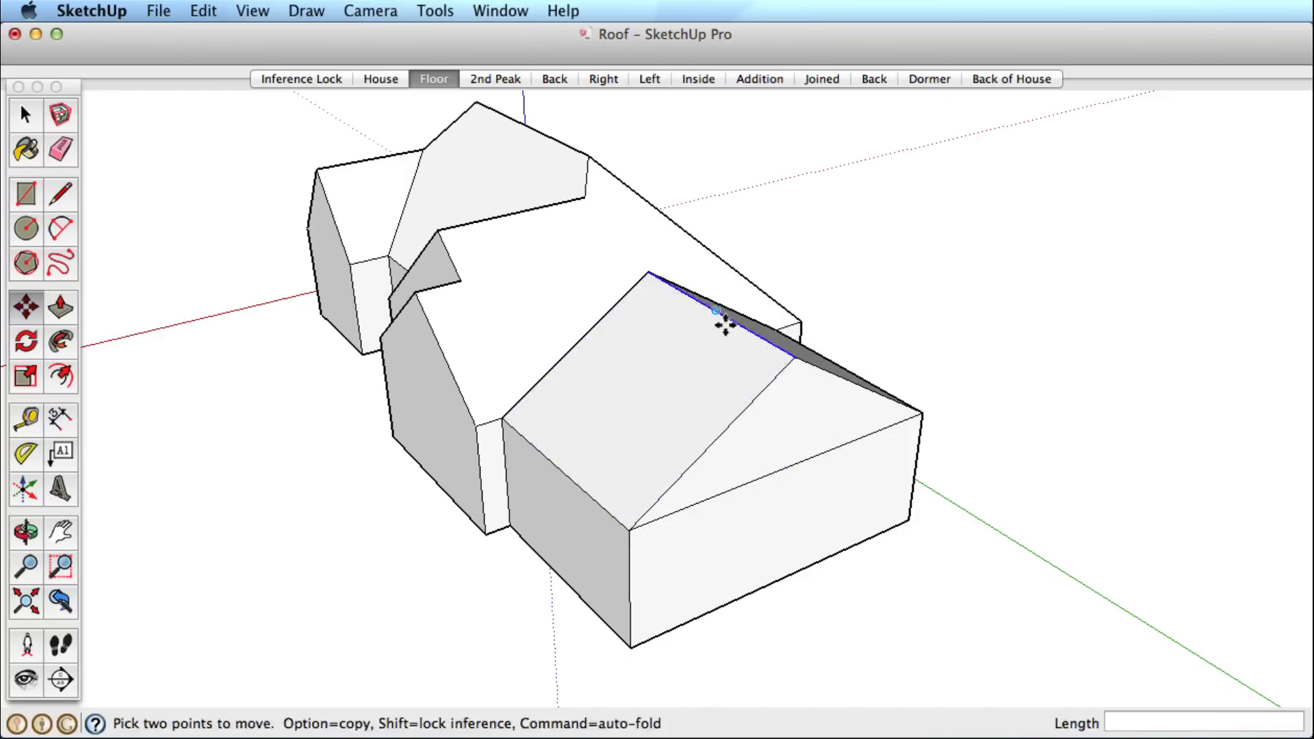
click(749, 330)
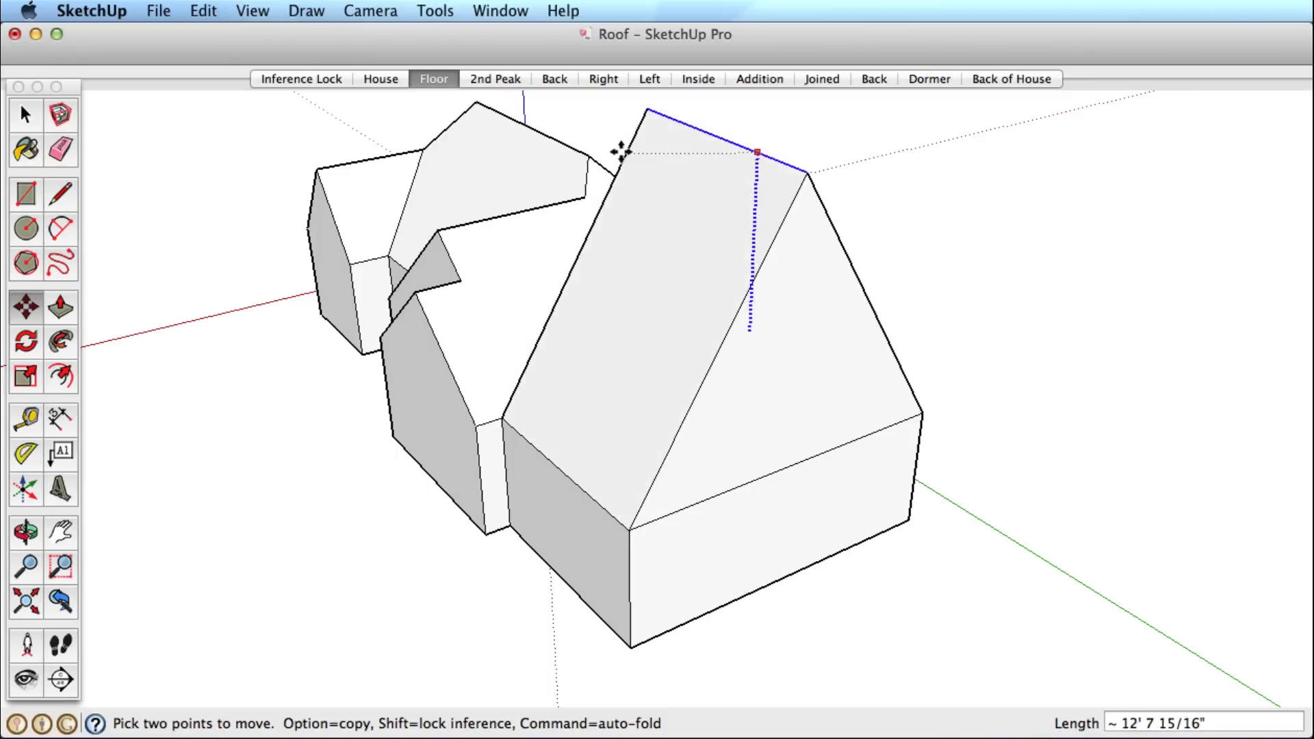
key(Escape)
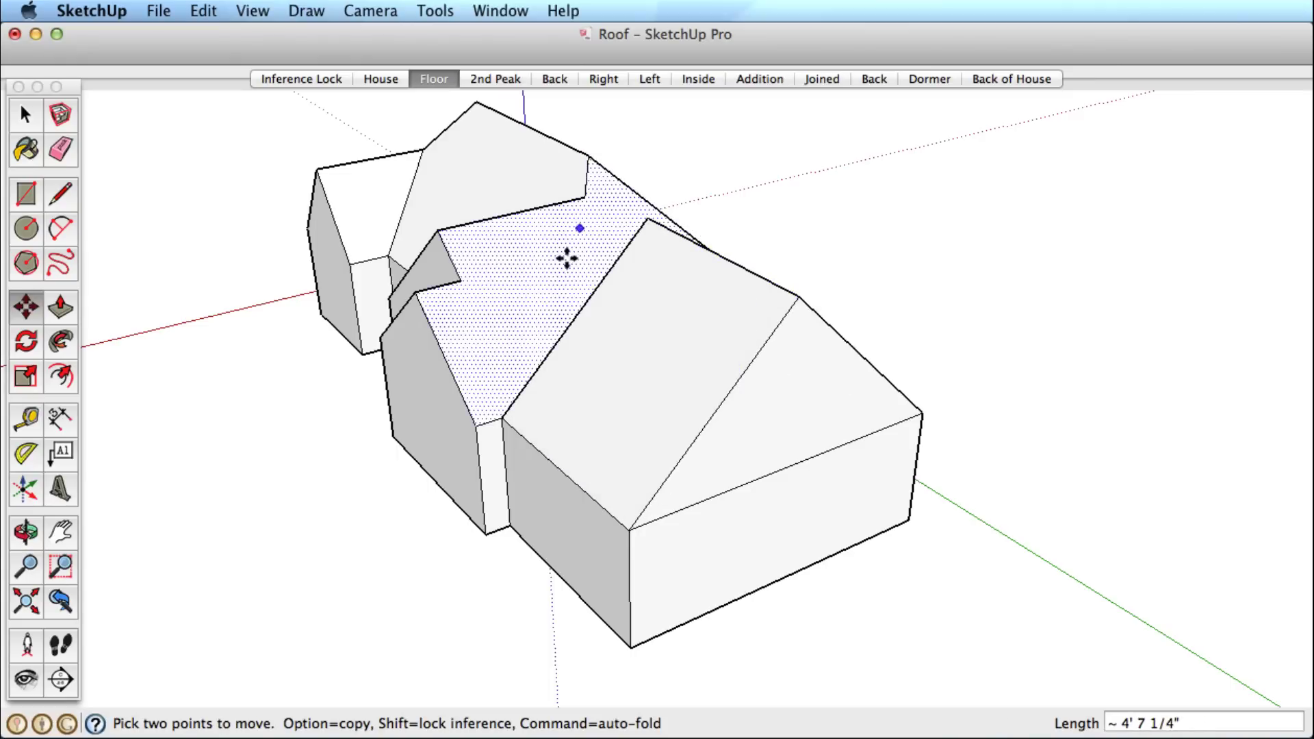
middle_drag(566, 255, 705, 220)
scroll(707, 214, up, 3)
key(m)
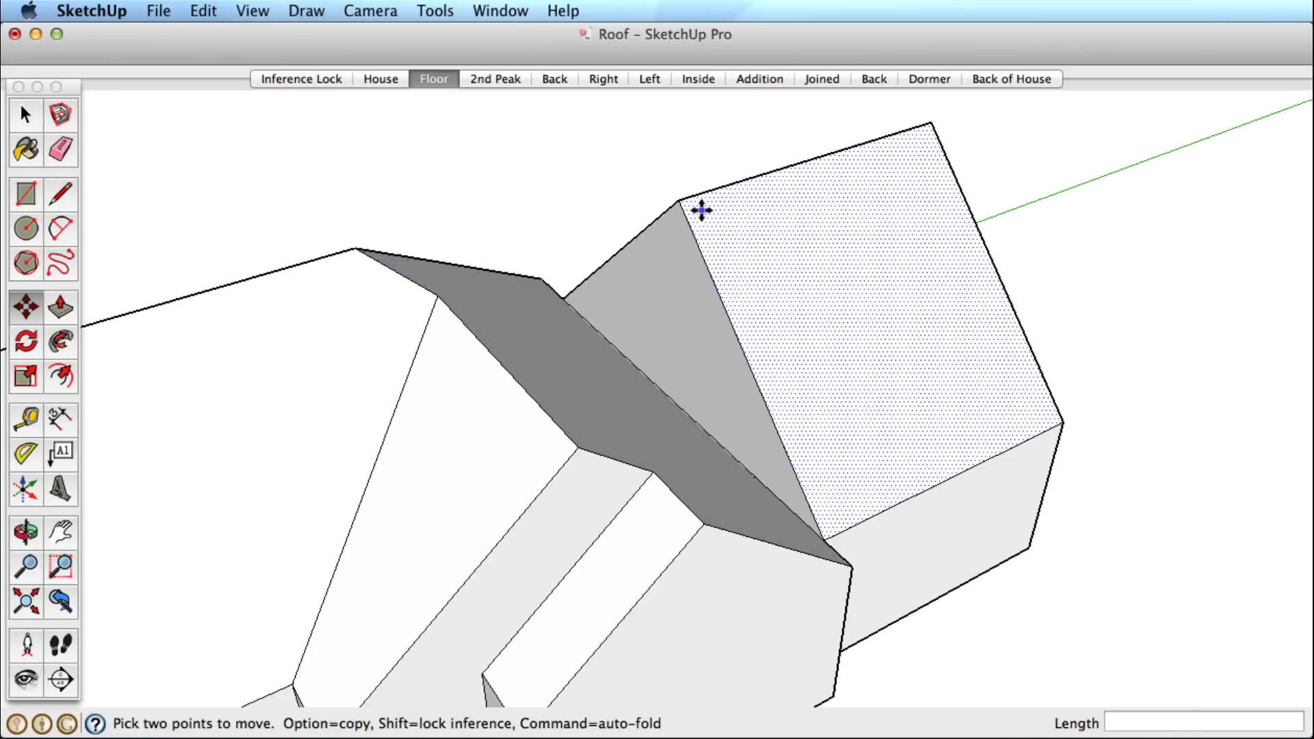
click(680, 199)
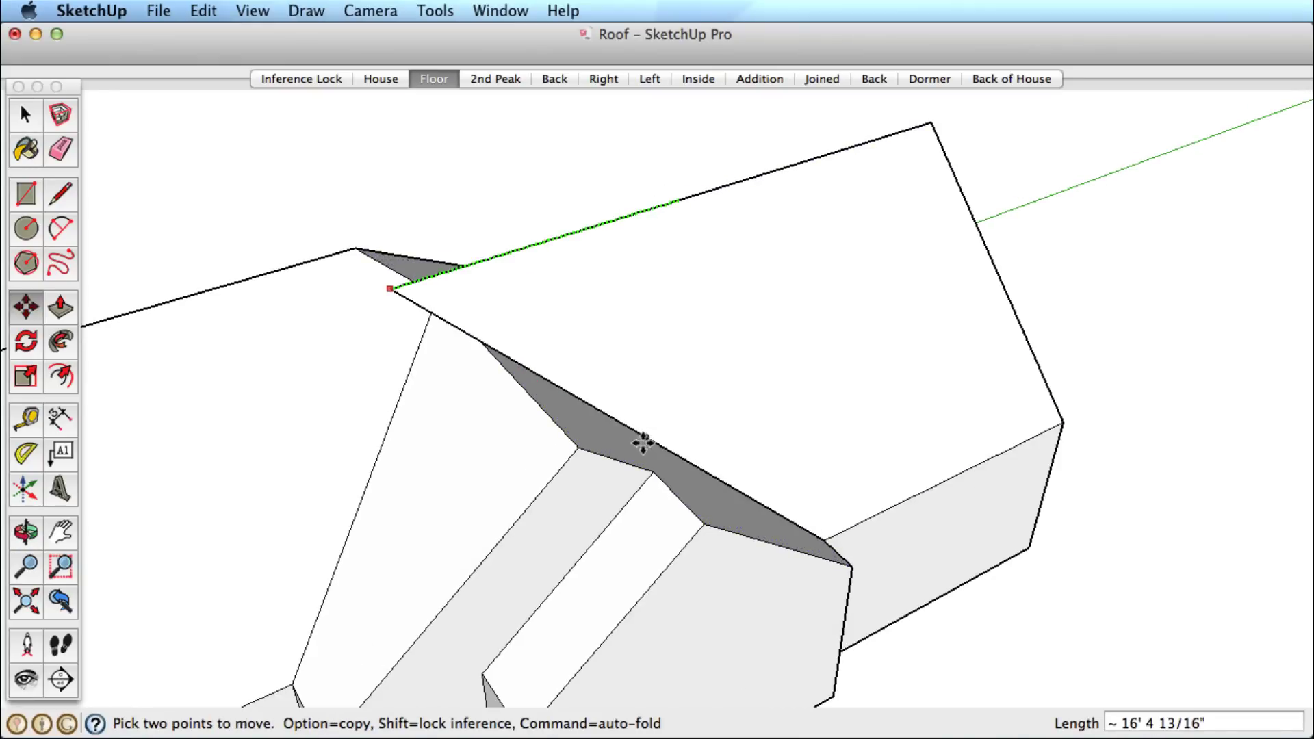
click(639, 440)
middle_drag(511, 445, 660, 454)
- Draw a line from where the ridge meets the main roof to the roof edge, splitting the face
middle_drag(566, 411, 586, 316)
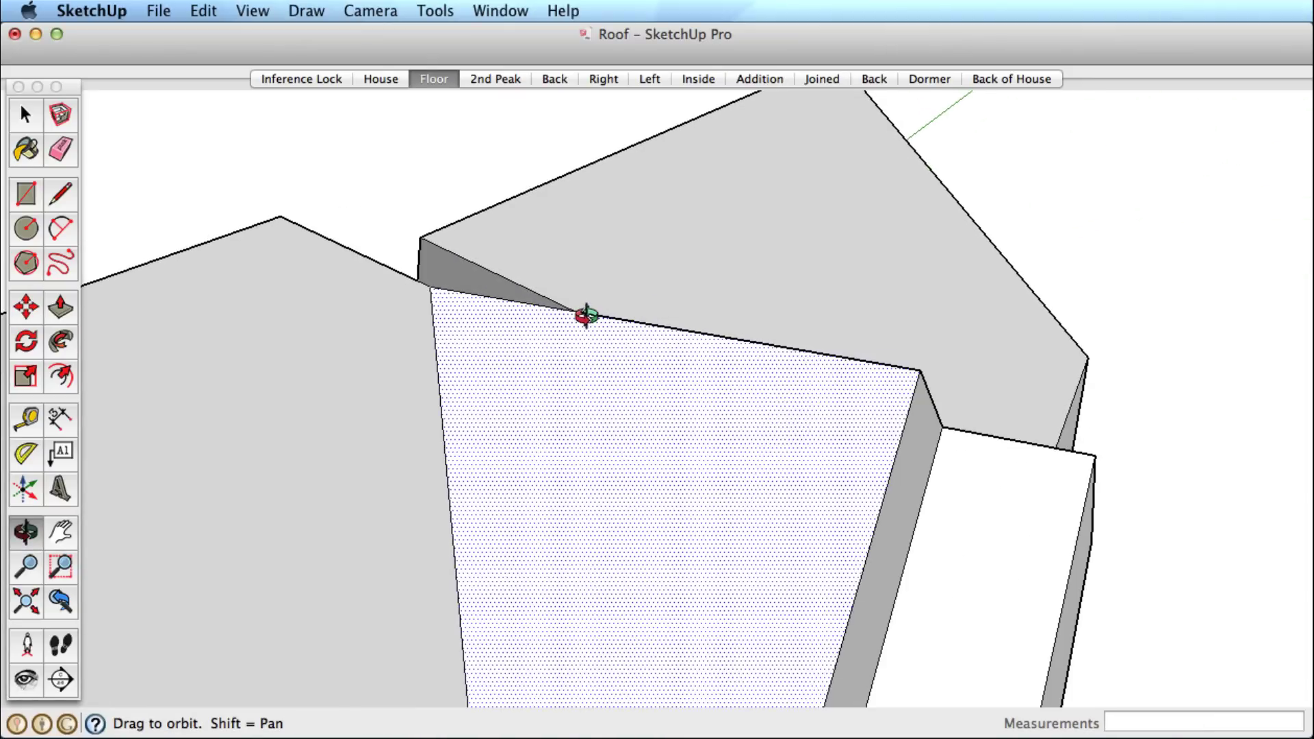
scroll(586, 316, up, 2)
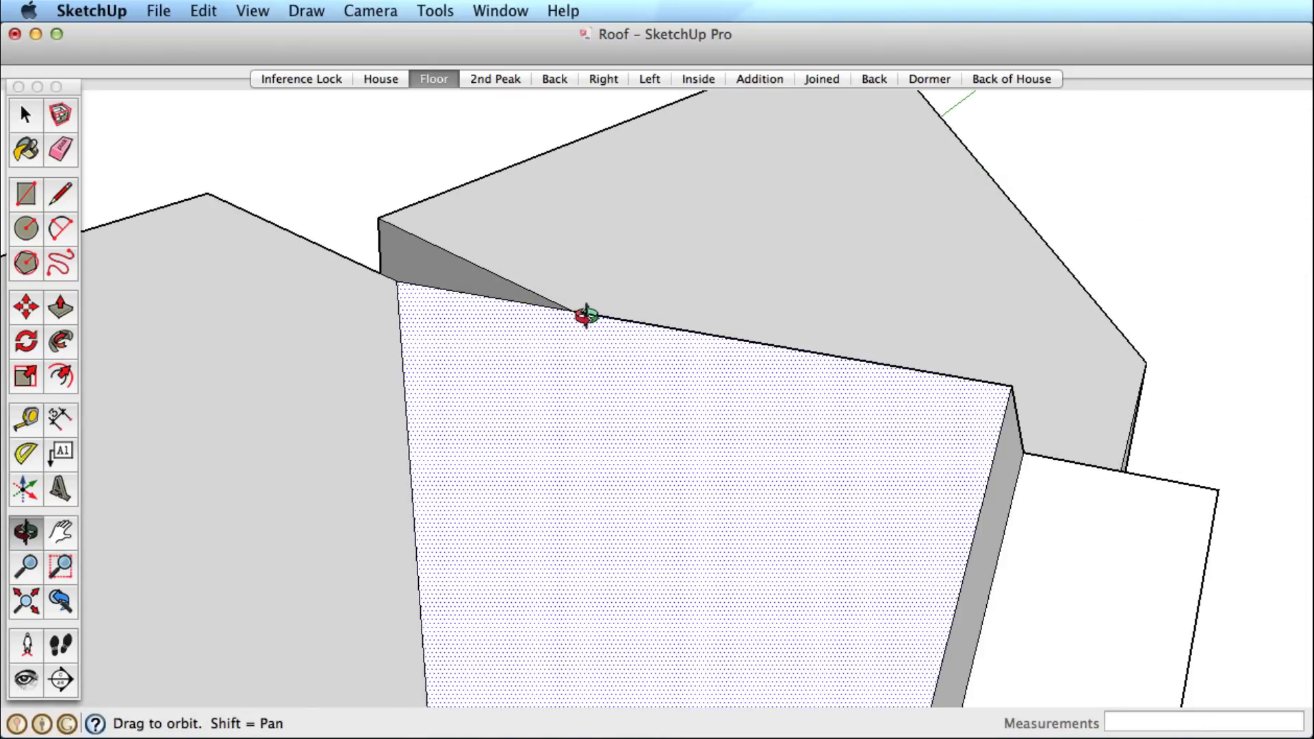
key(l)
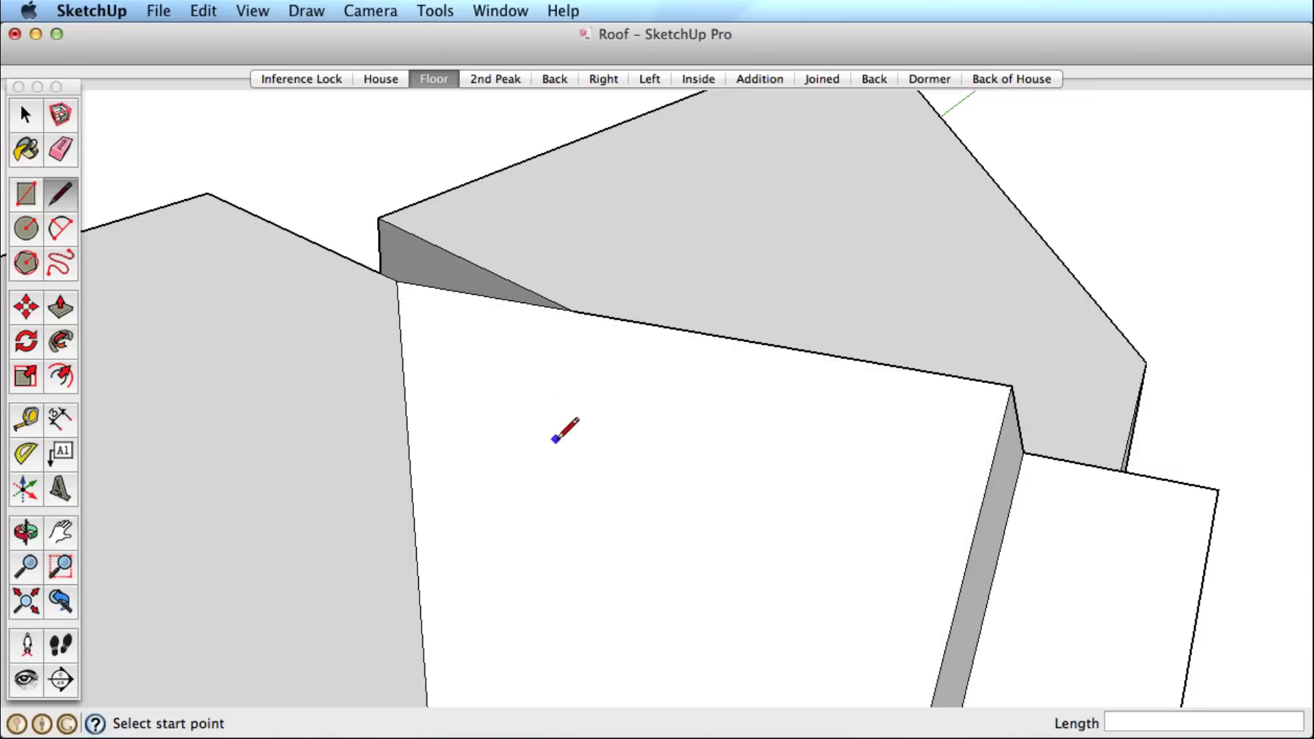
click(573, 310)
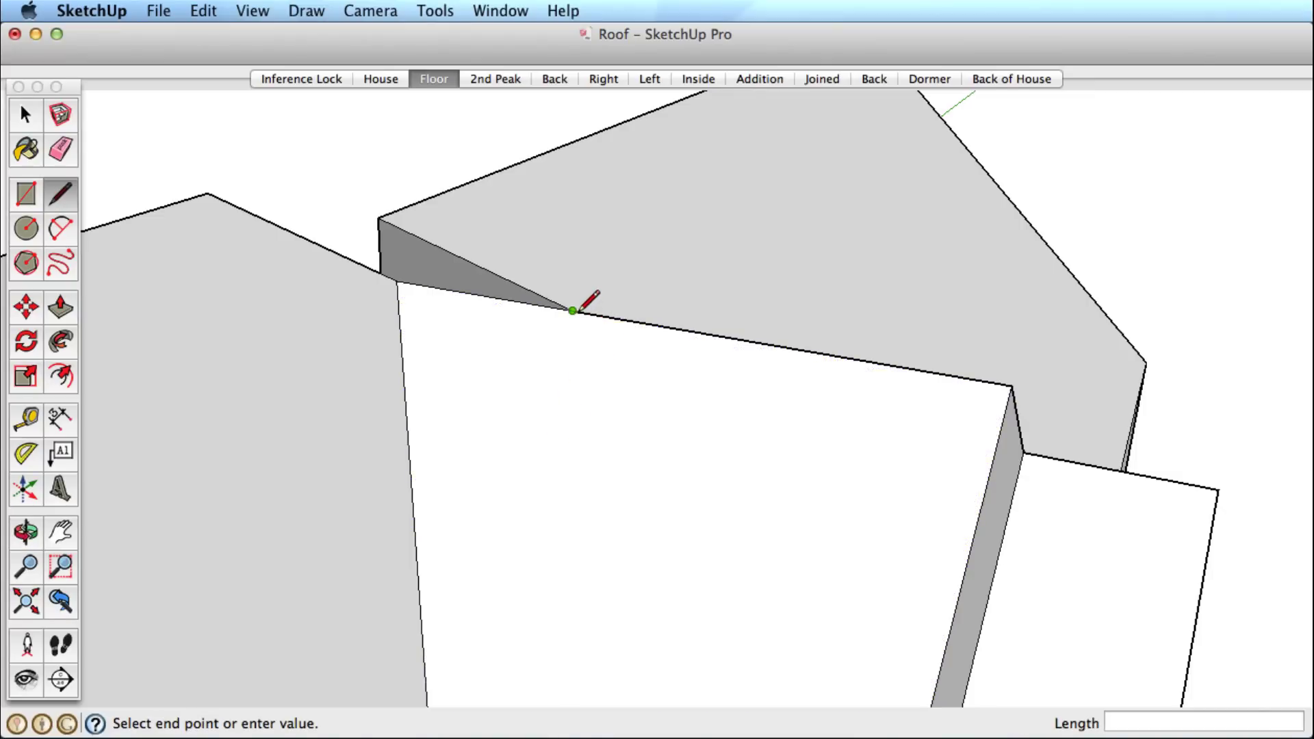
click(552, 150)
- On the other slope, draw a valley line from the ridge intersection down to the eave
key(o)
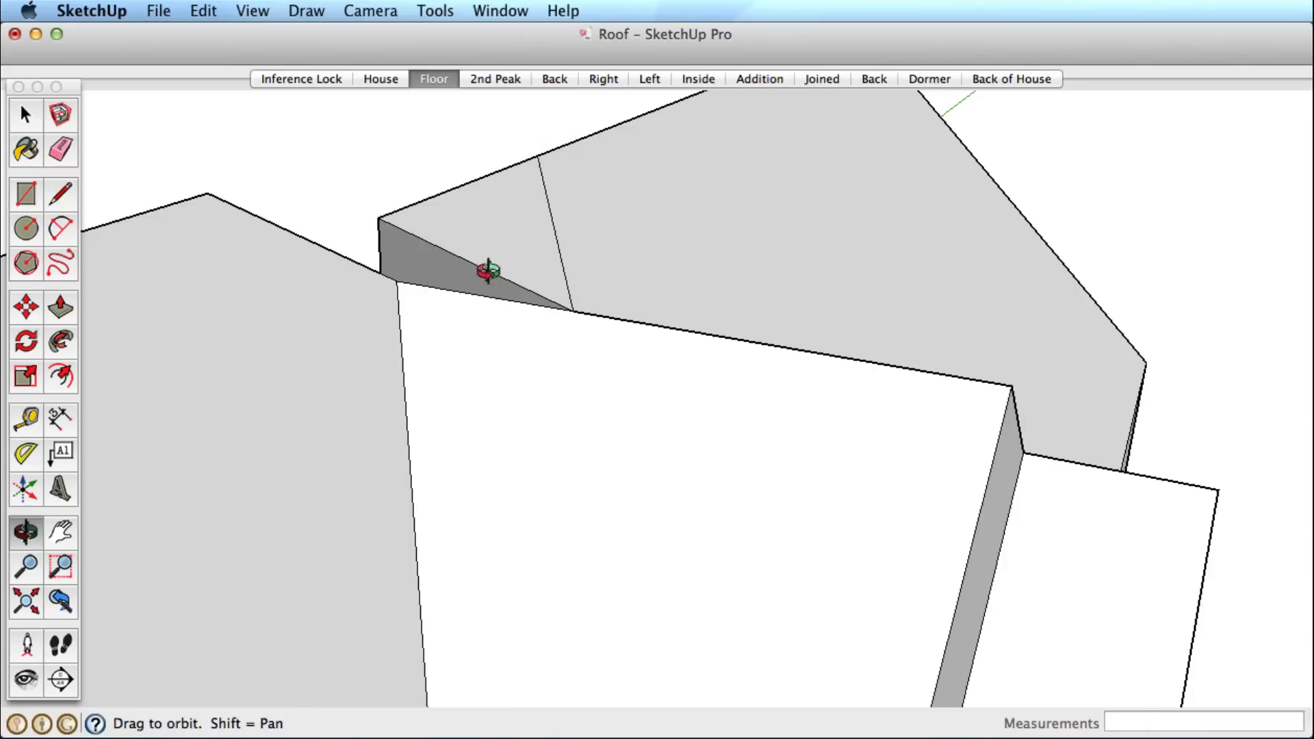
drag(487, 273, 732, 400)
key(l)
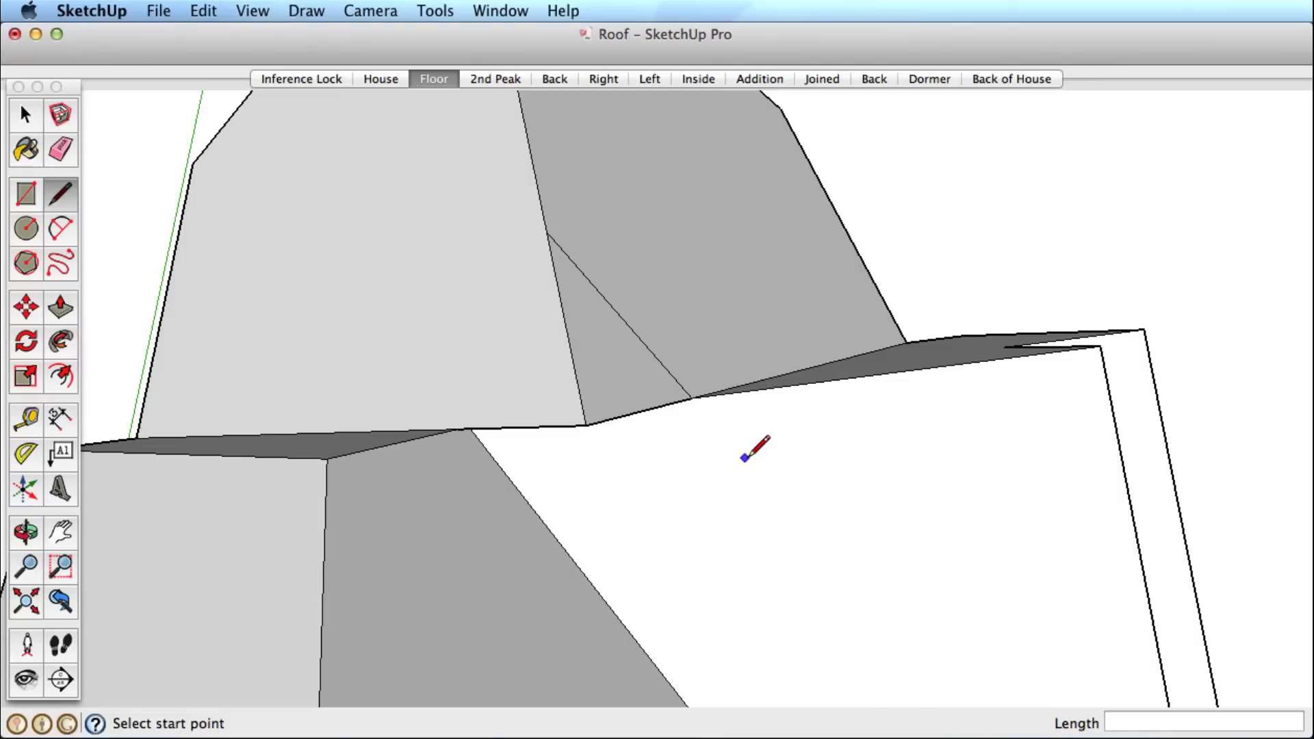
click(546, 231)
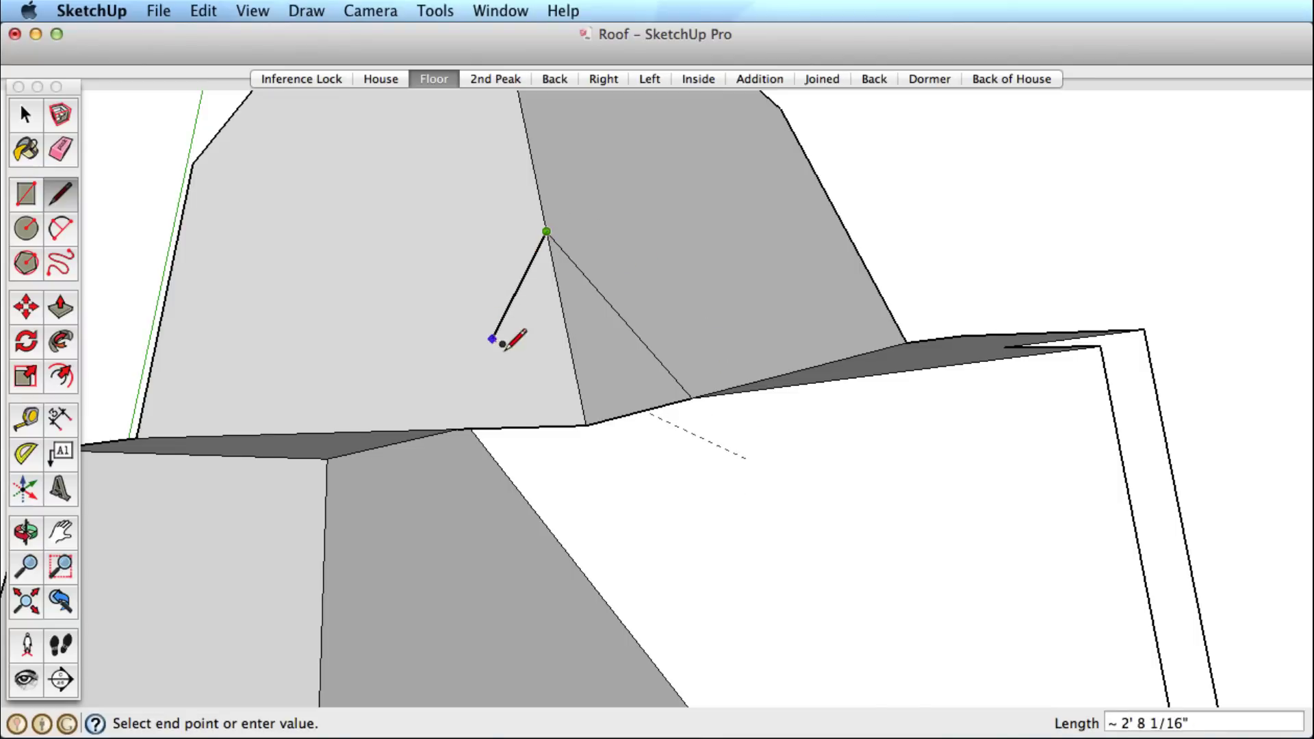
scroll(451, 420, up, 4)
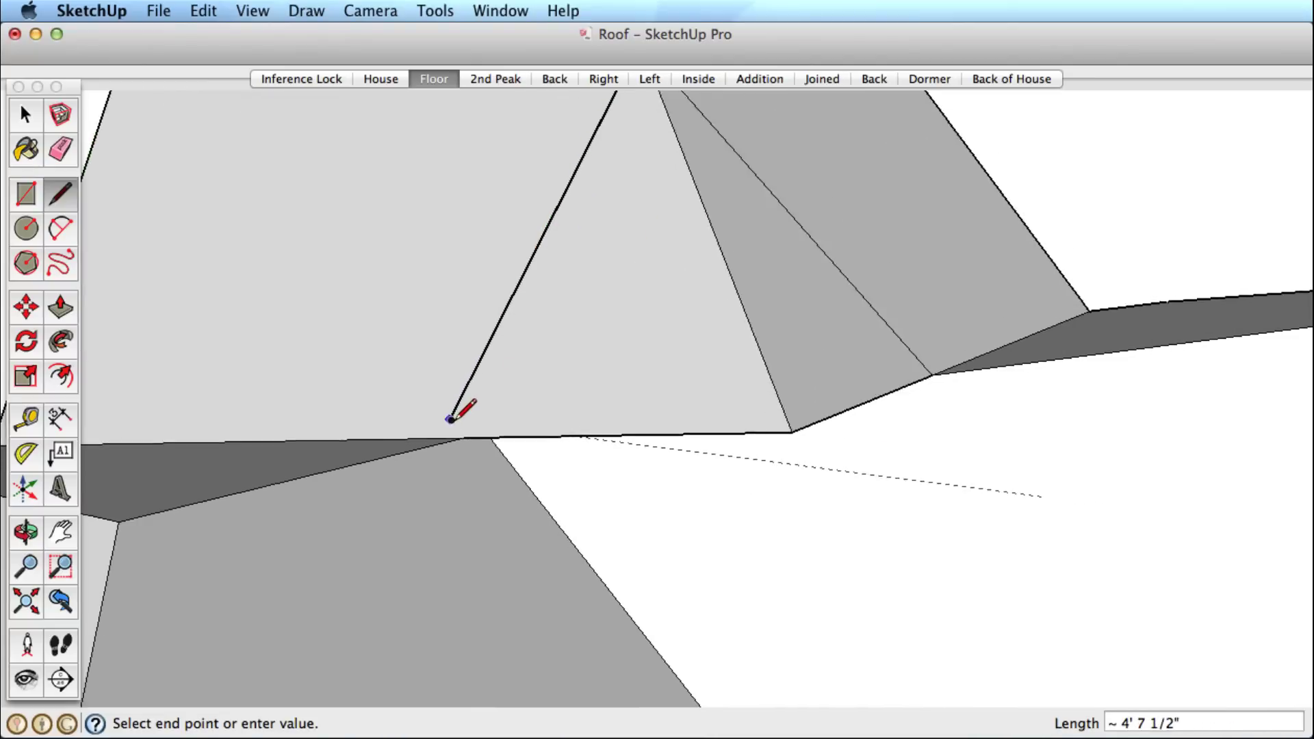
click(440, 440)
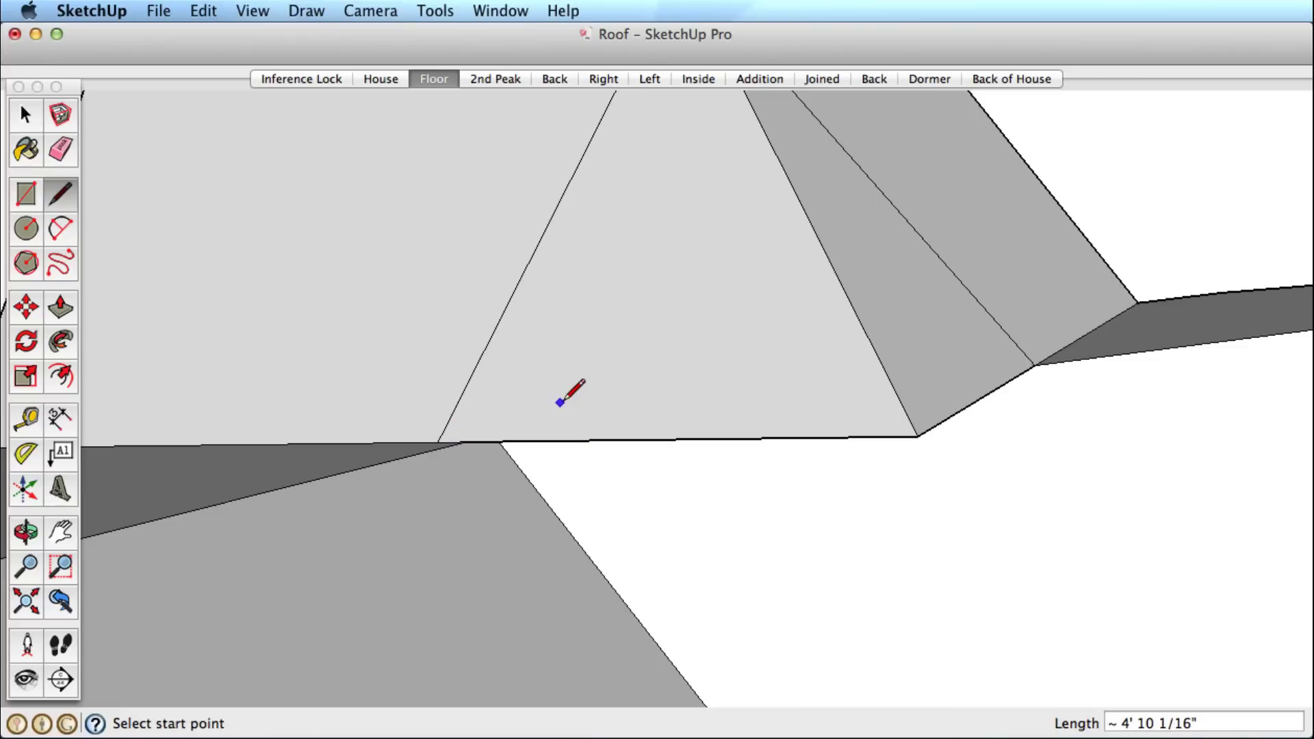
scroll(572, 372, down, 2)
- Erase stray eave edges, close the small face, and erase its edge to merge the sliver
key(e)
drag(773, 413, 825, 401)
scroll(498, 404, up, 5)
key(l)
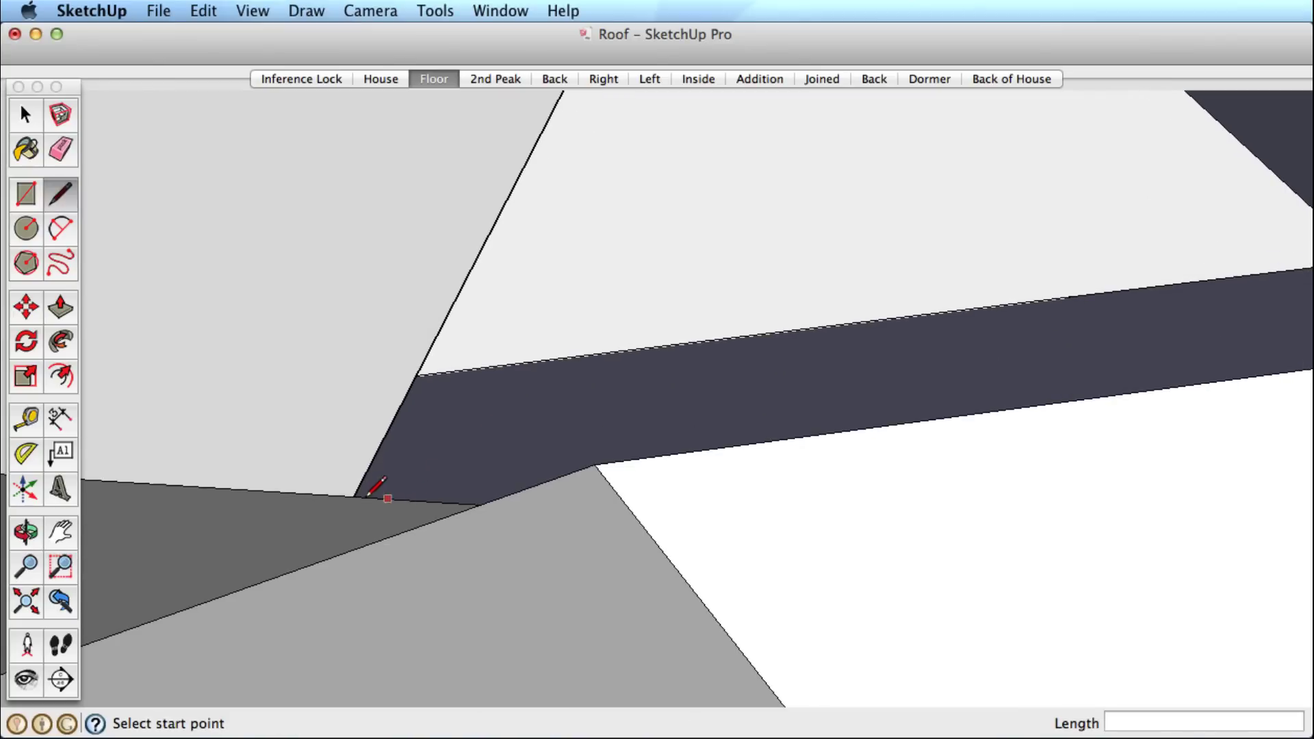
click(354, 496)
click(594, 464)
key(e)
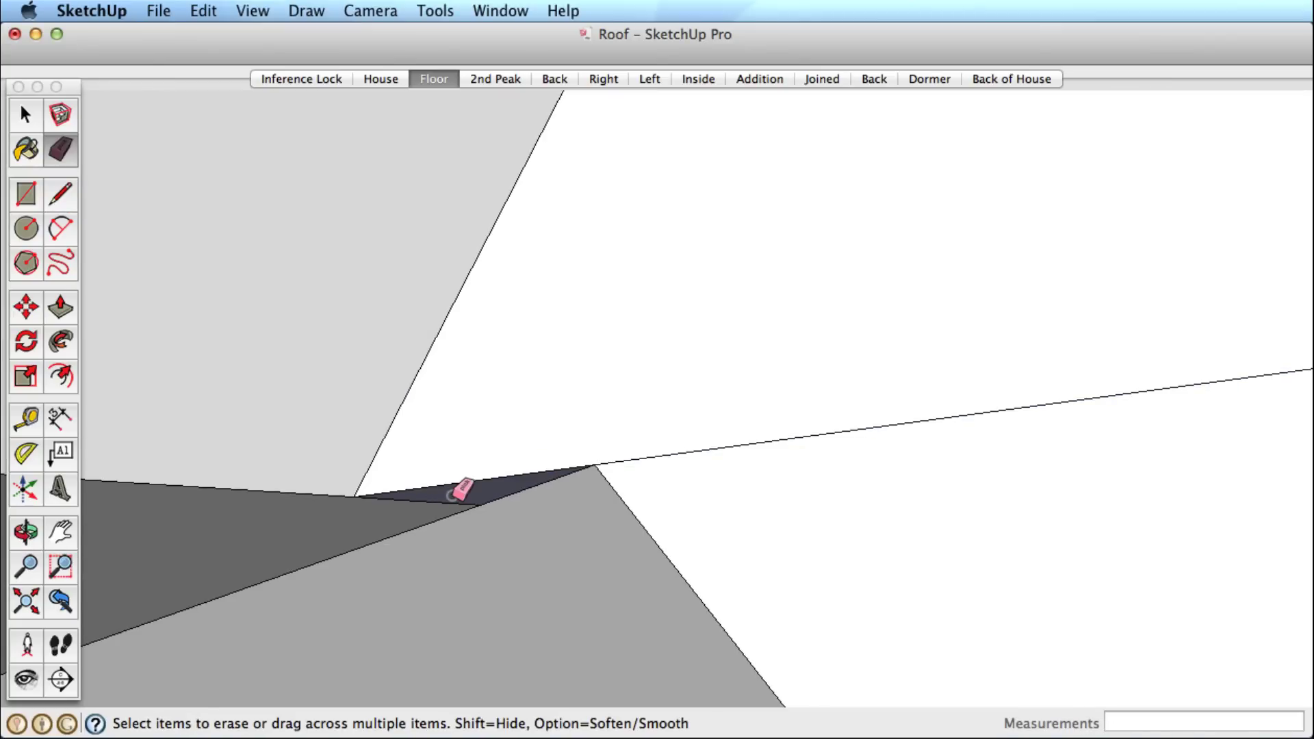
click(448, 501)
scroll(469, 493, down, 6)
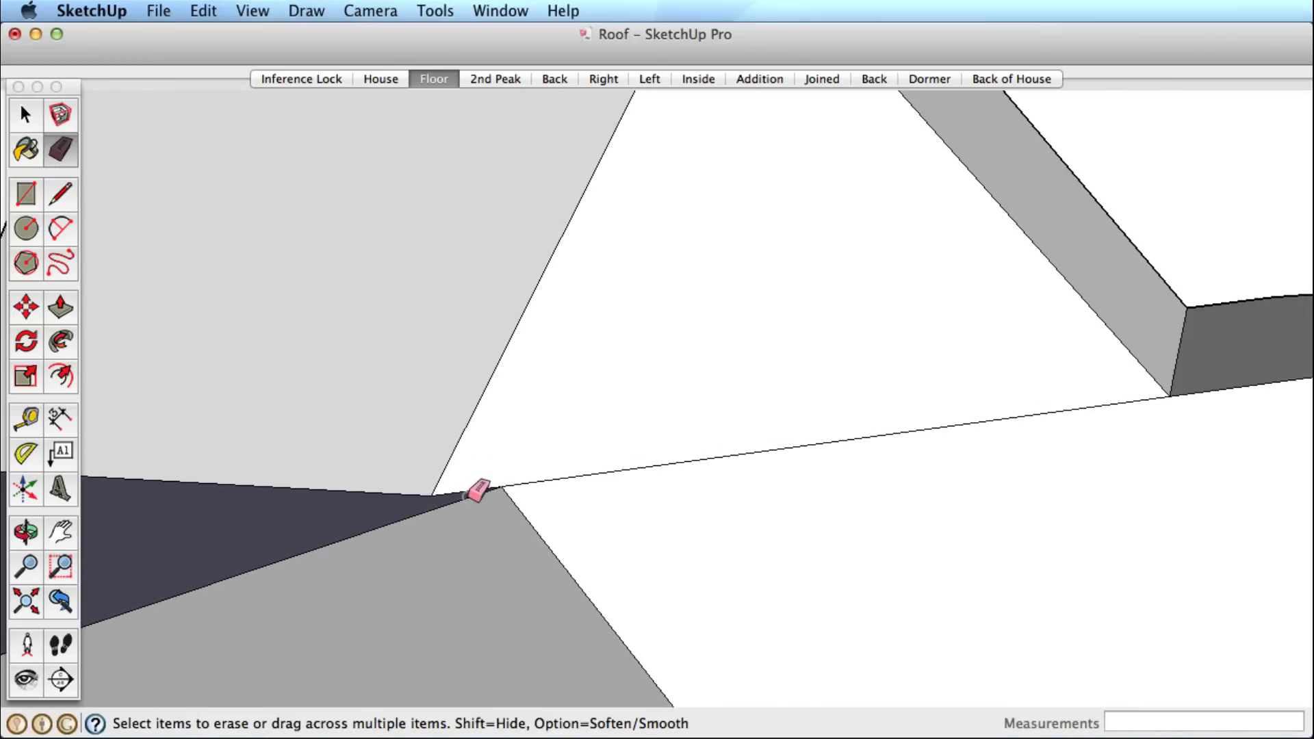
key(o)
drag(478, 487, 387, 329)
- Undo the last roof edits and orbit to where the two roofs meet
key(e)
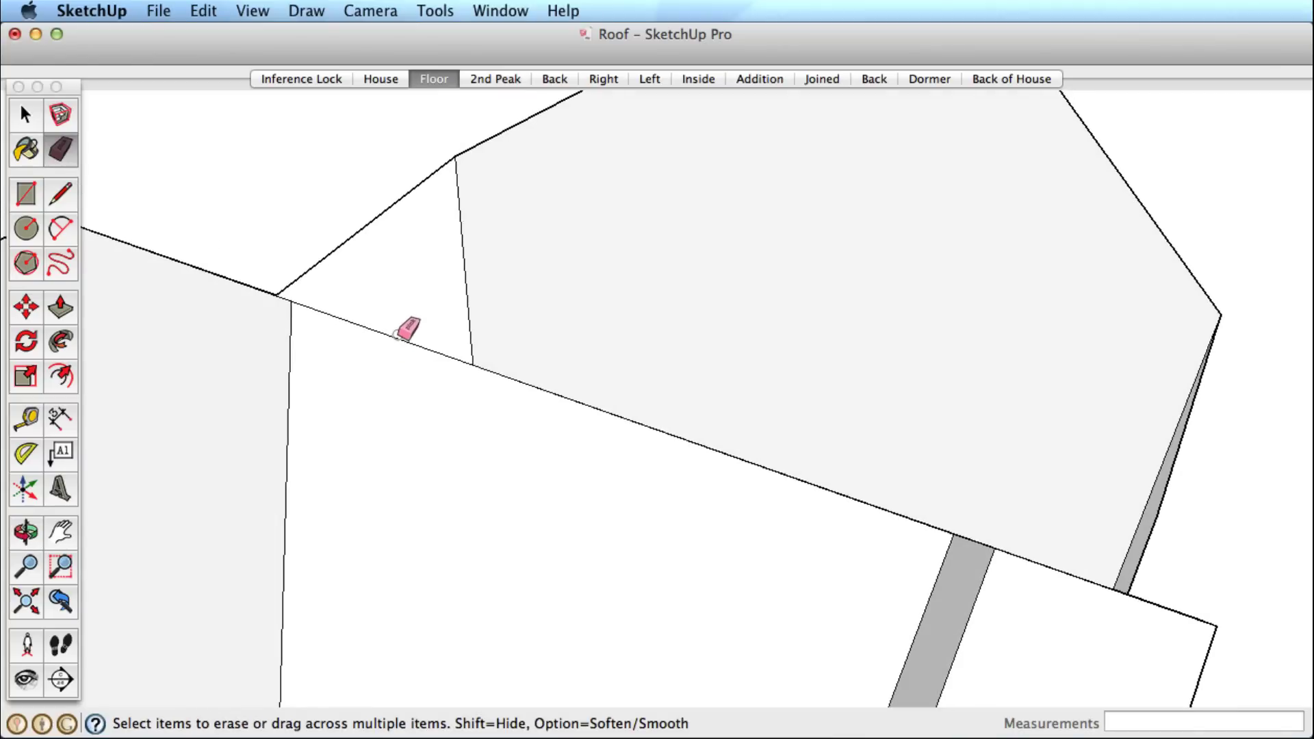
scroll(394, 339, down, 4)
key(space)
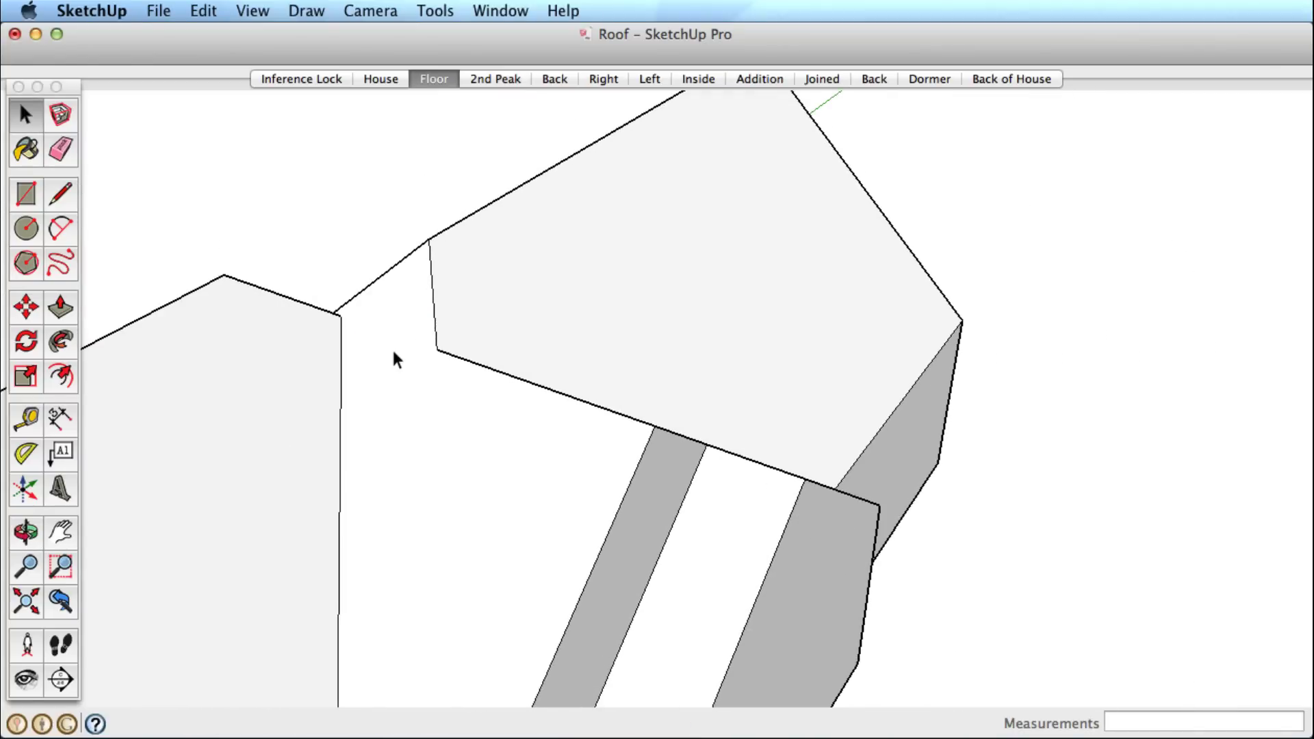
key(super+z)
key(super+z)
key(super+z)
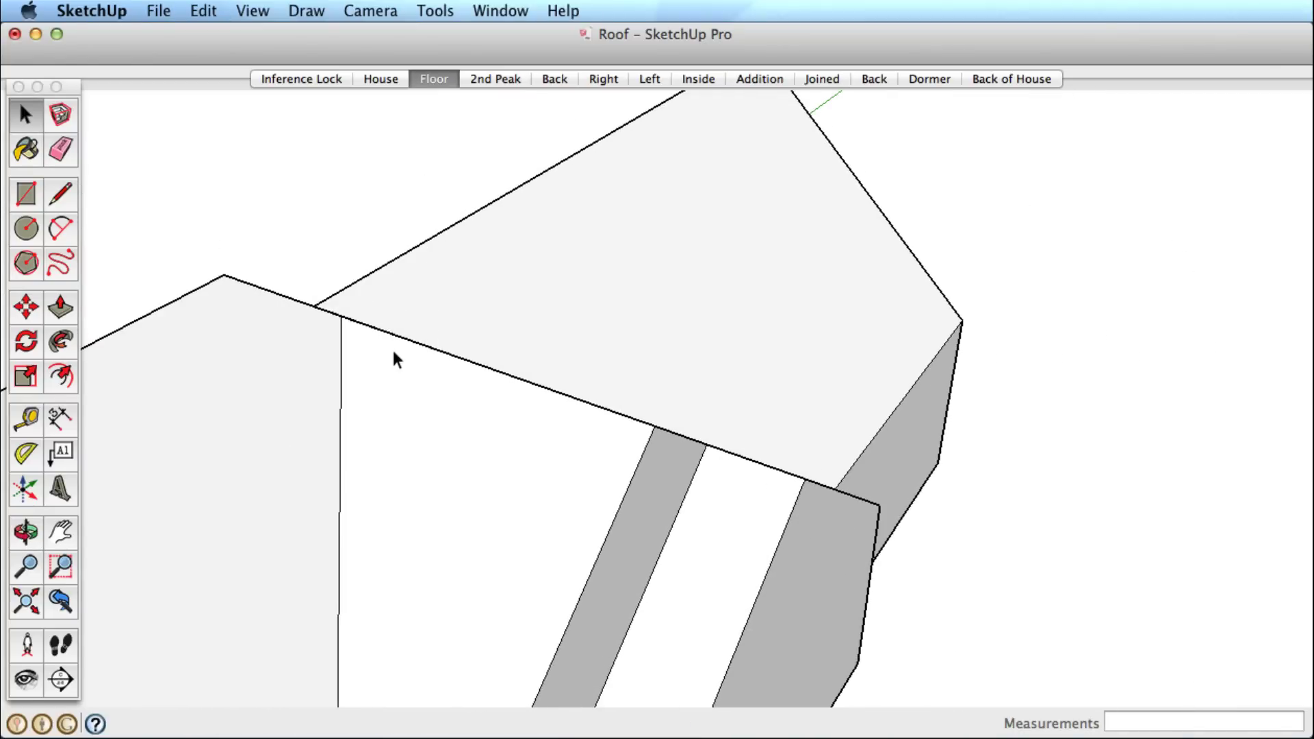
key(o)
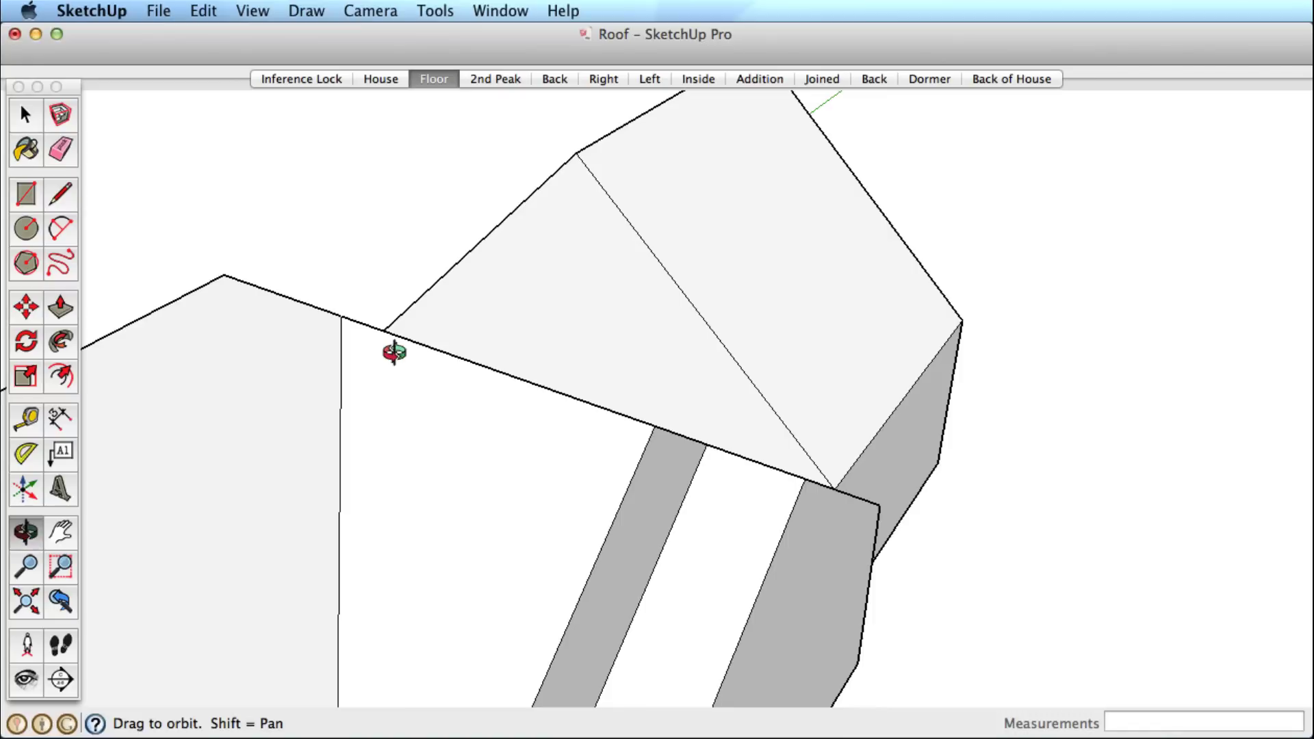
mouse_move(487, 340)
mouse_down()
mouse_move(659, 414)
mouse_move(561, 441)
mouse_move(548, 434)
mouse_move(566, 390)
mouse_up()
- Draw valley edges from the main roof peak down to the addition roof on the first side
key(l)
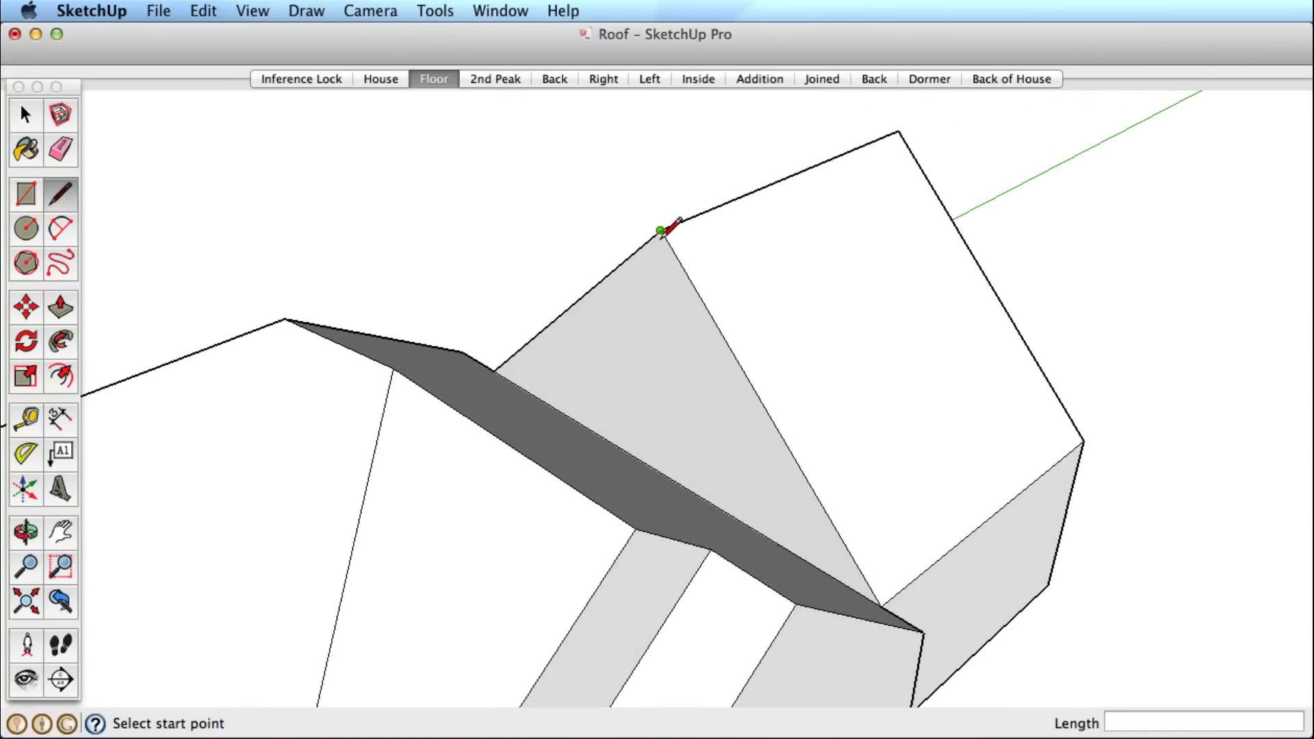
click(660, 231)
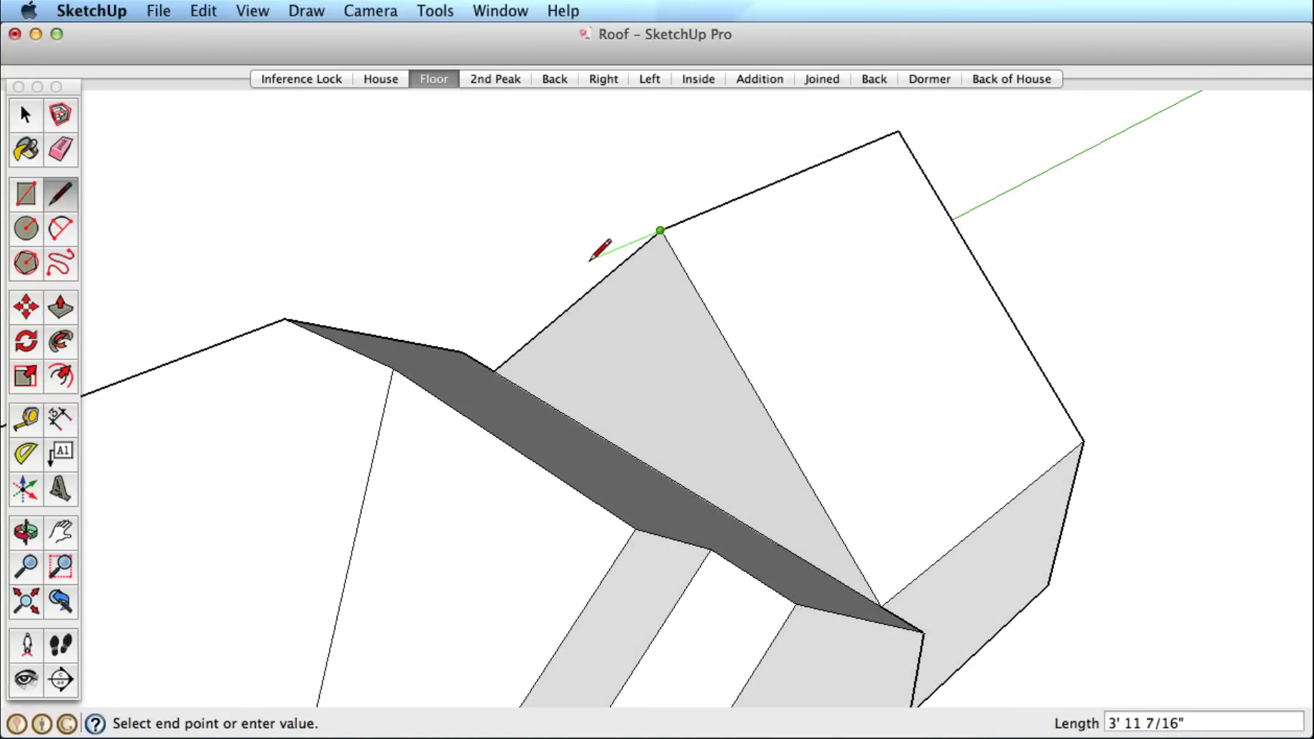
click(416, 499)
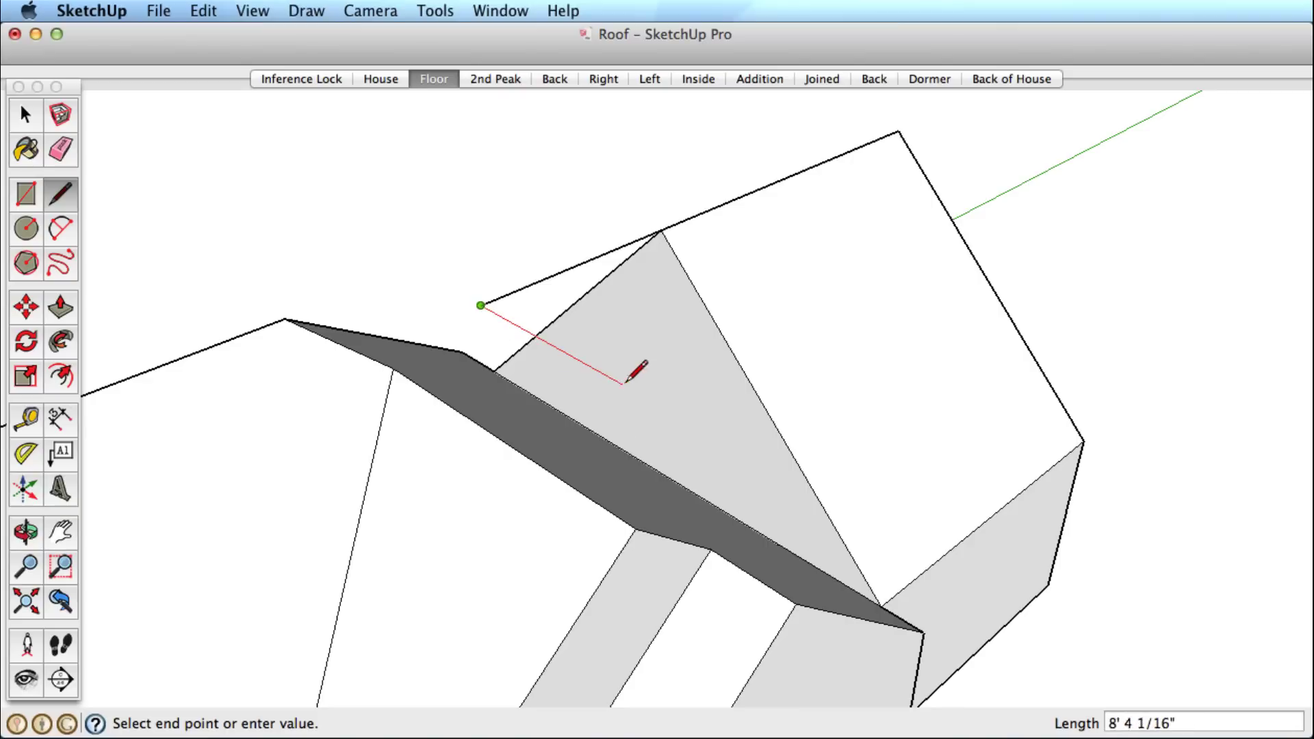
click(764, 259)
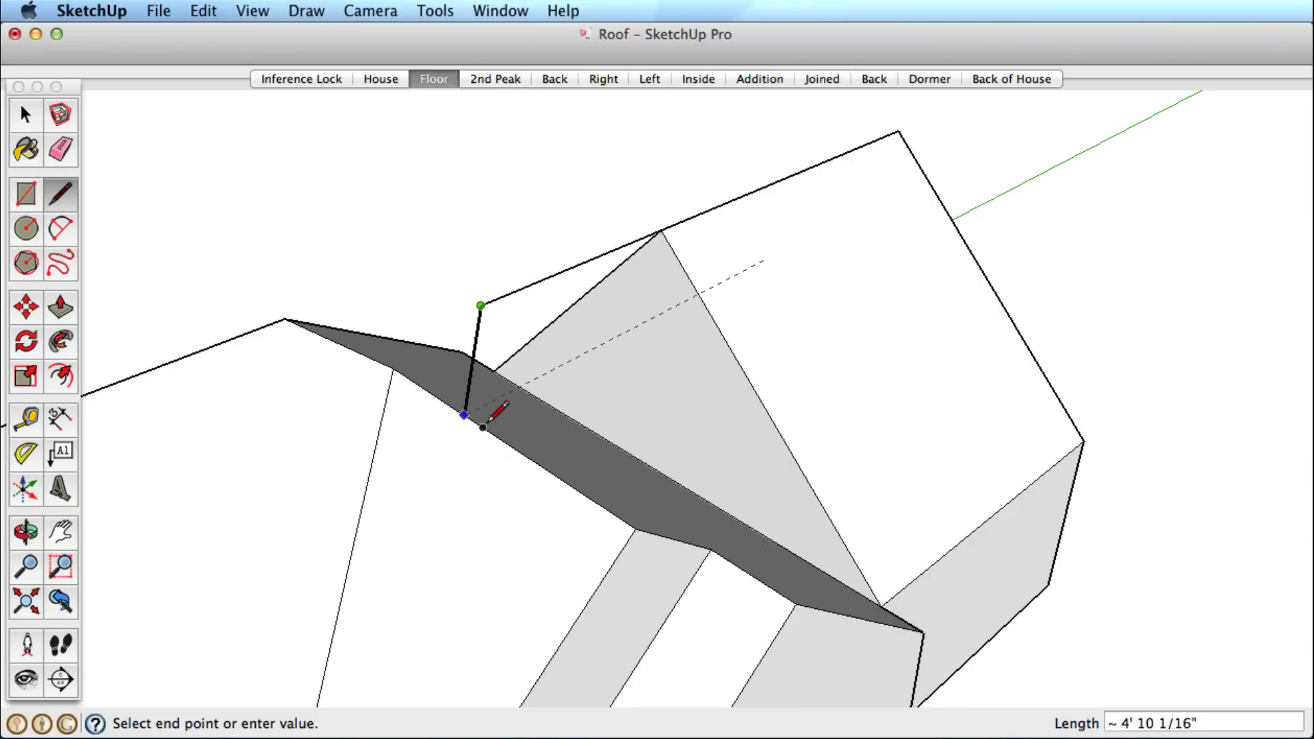
click(464, 415)
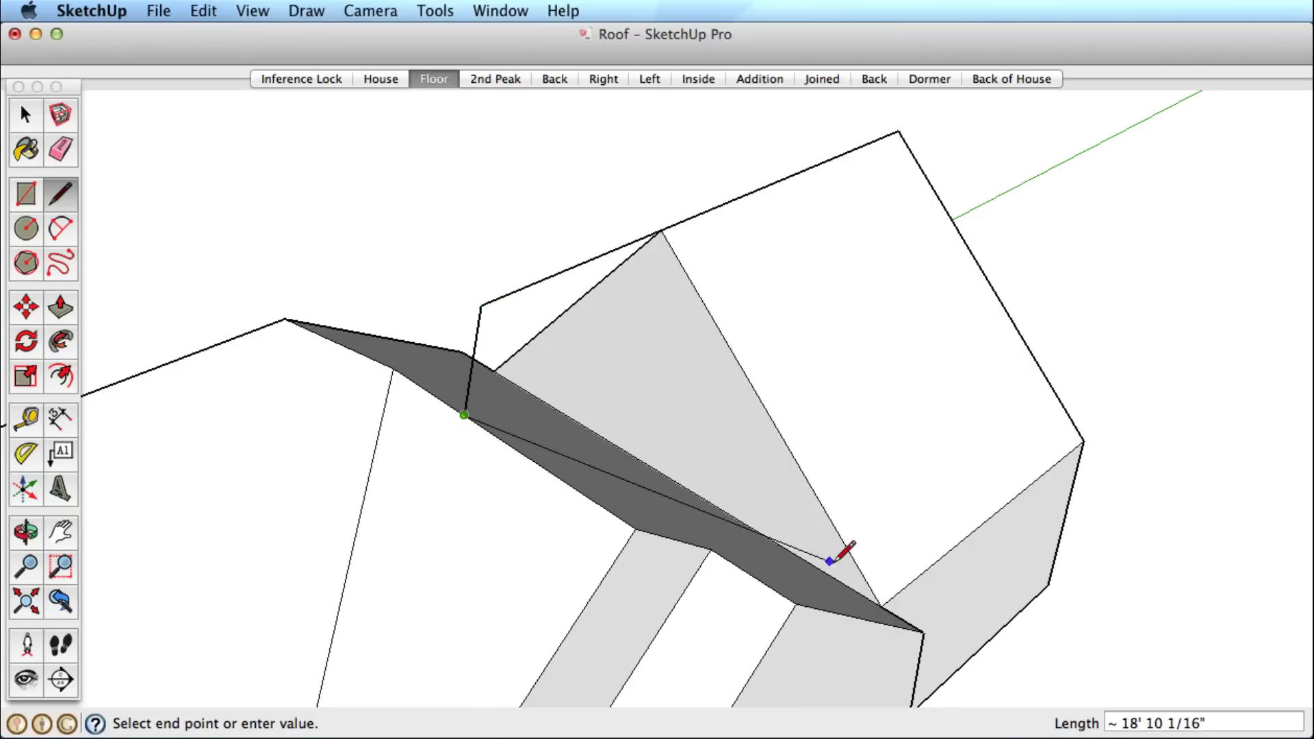
click(881, 606)
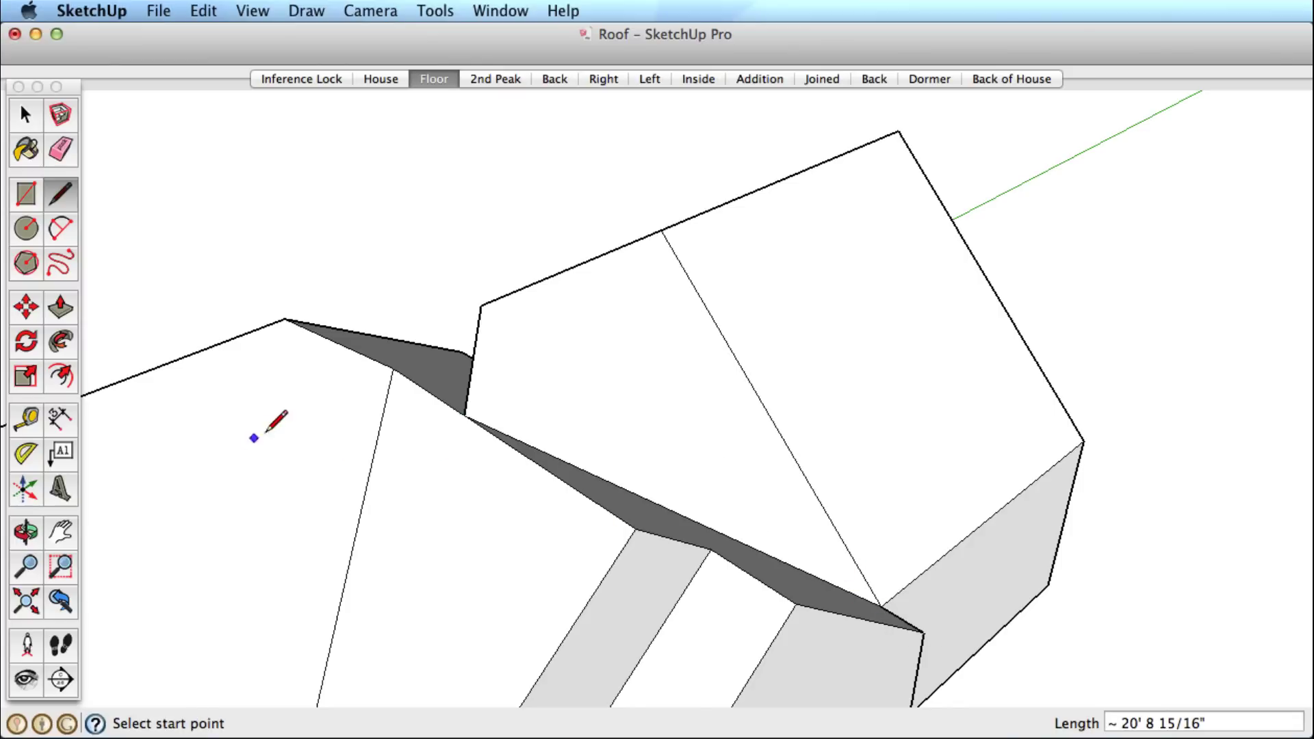
- Draw the valley edges on the other side, closing the small triangular gap with a face
middle_drag(226, 399, 778, 286)
click(778, 294)
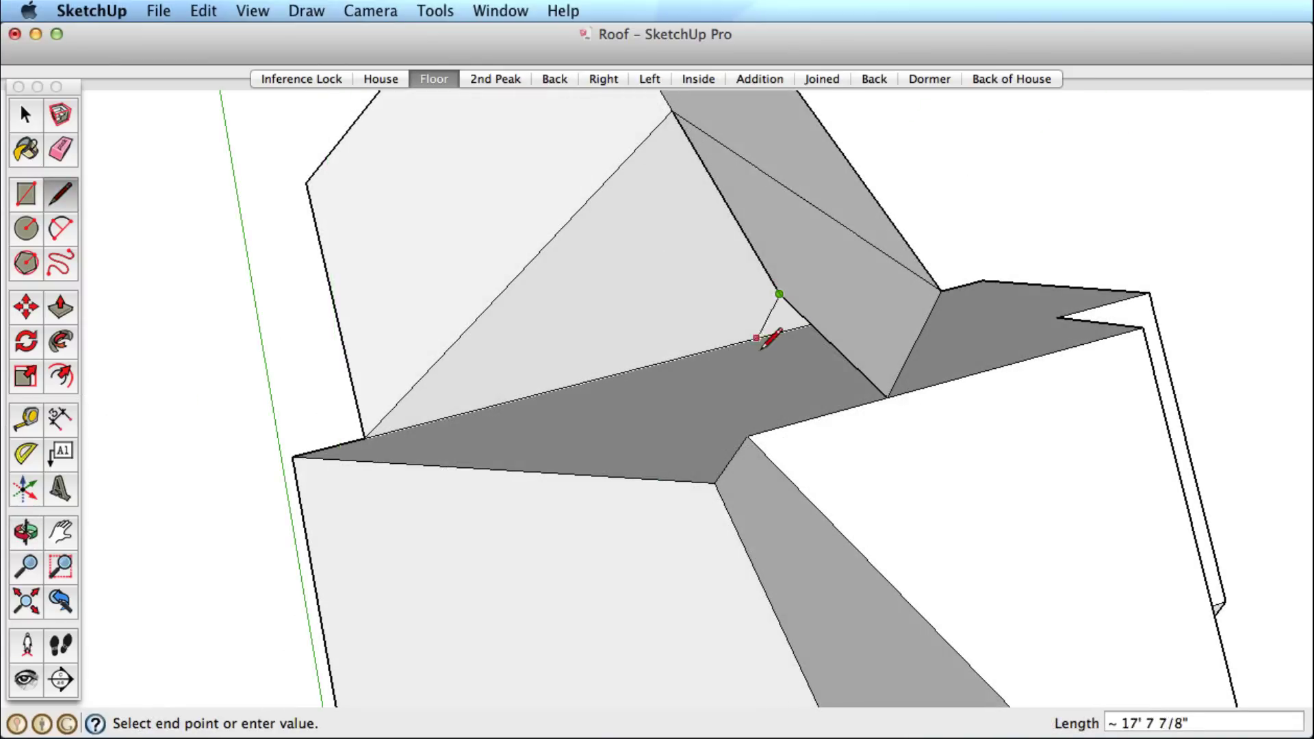
click(734, 440)
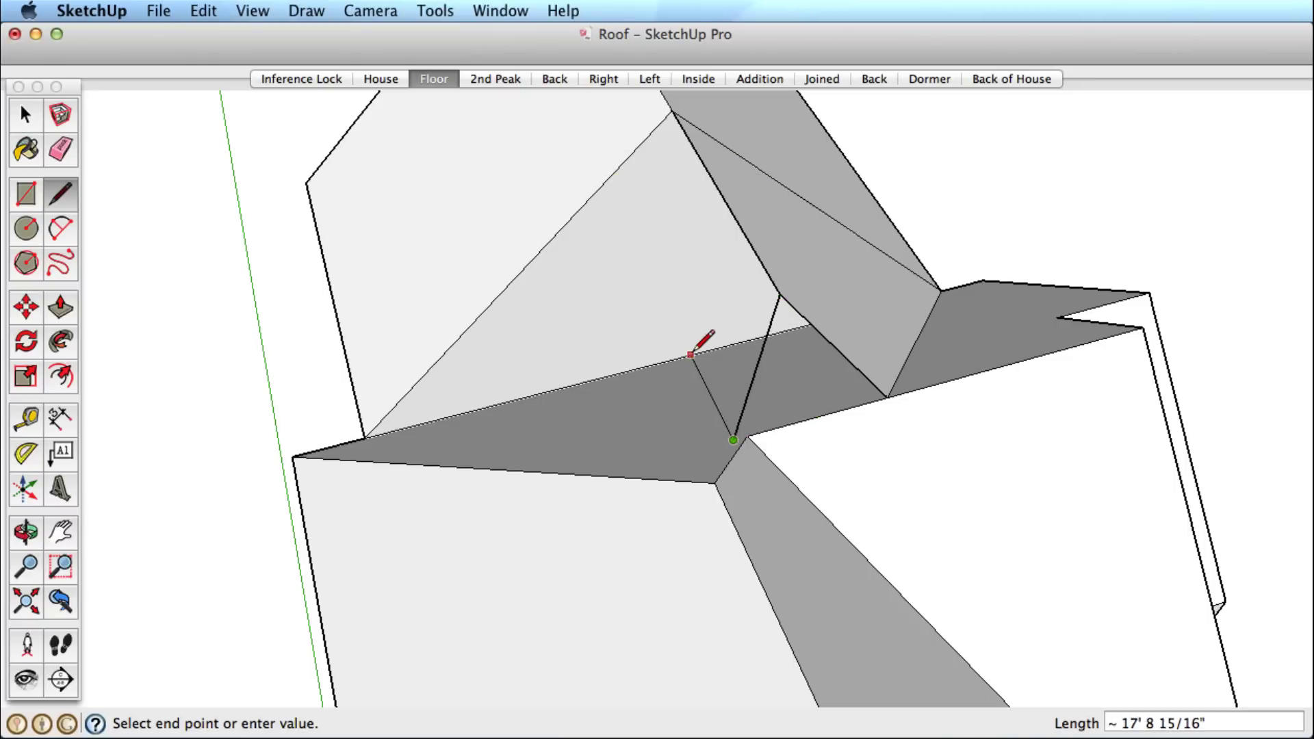
click(364, 438)
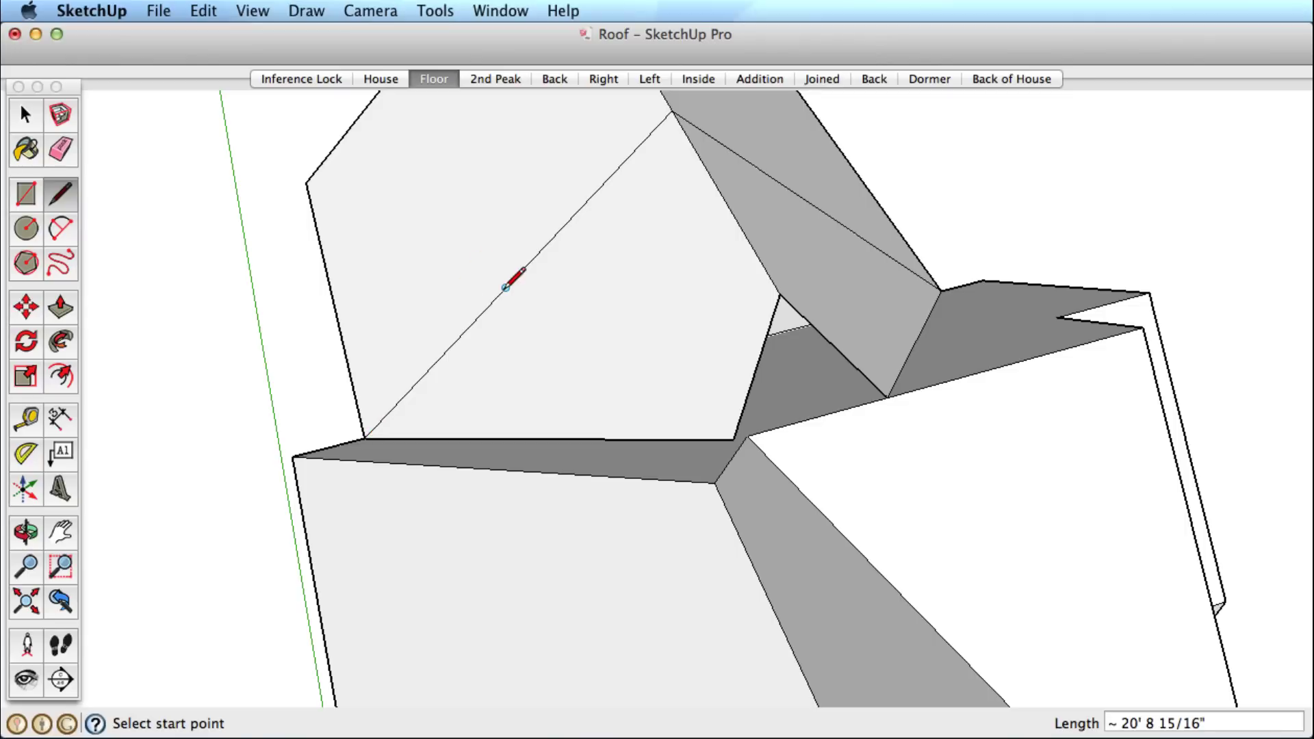
click(733, 439)
click(751, 434)
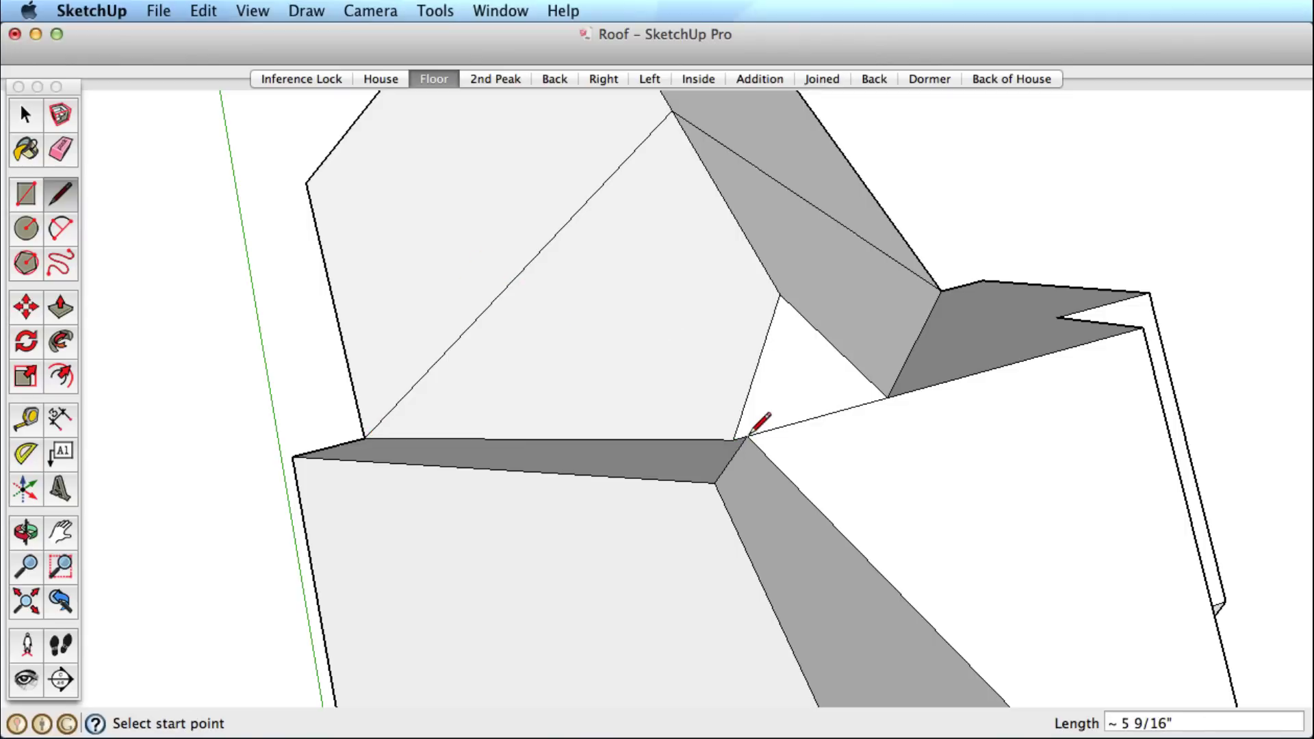
- Erase the leftover diagonals across the light and grey roof faces
key(e)
click(587, 206)
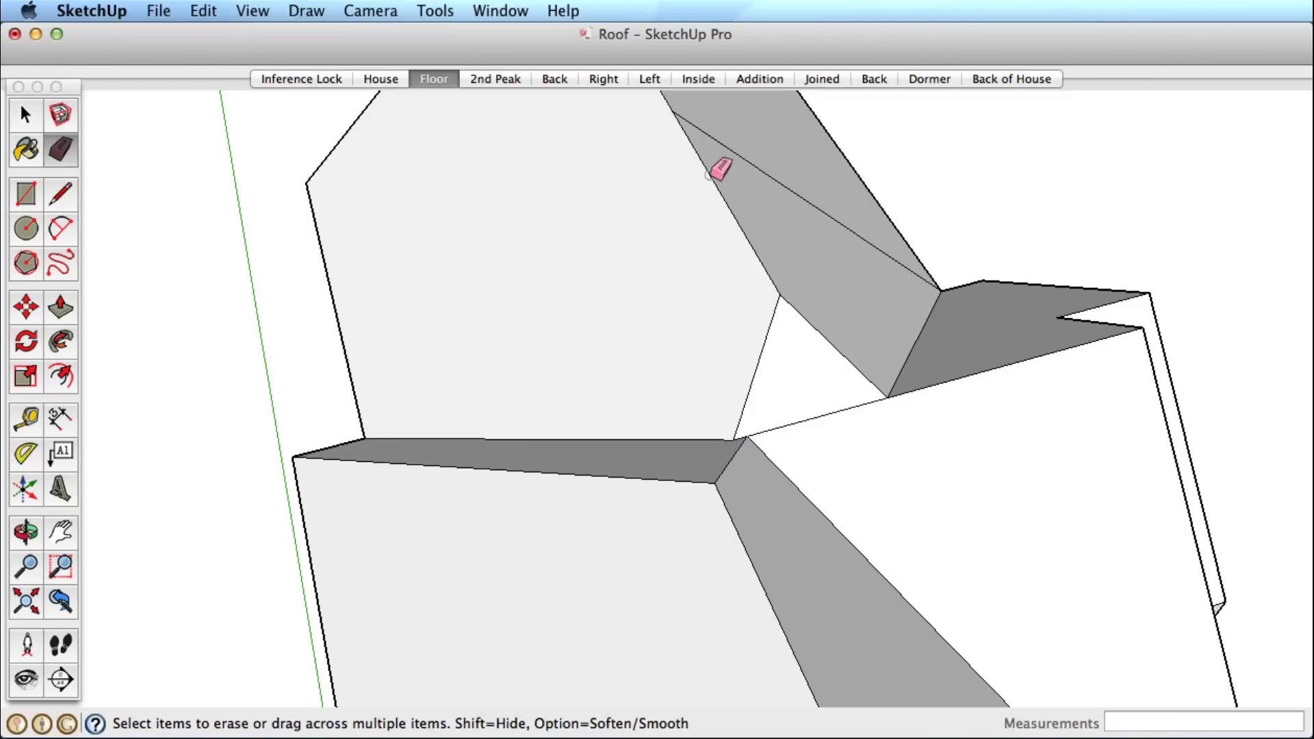
click(745, 161)
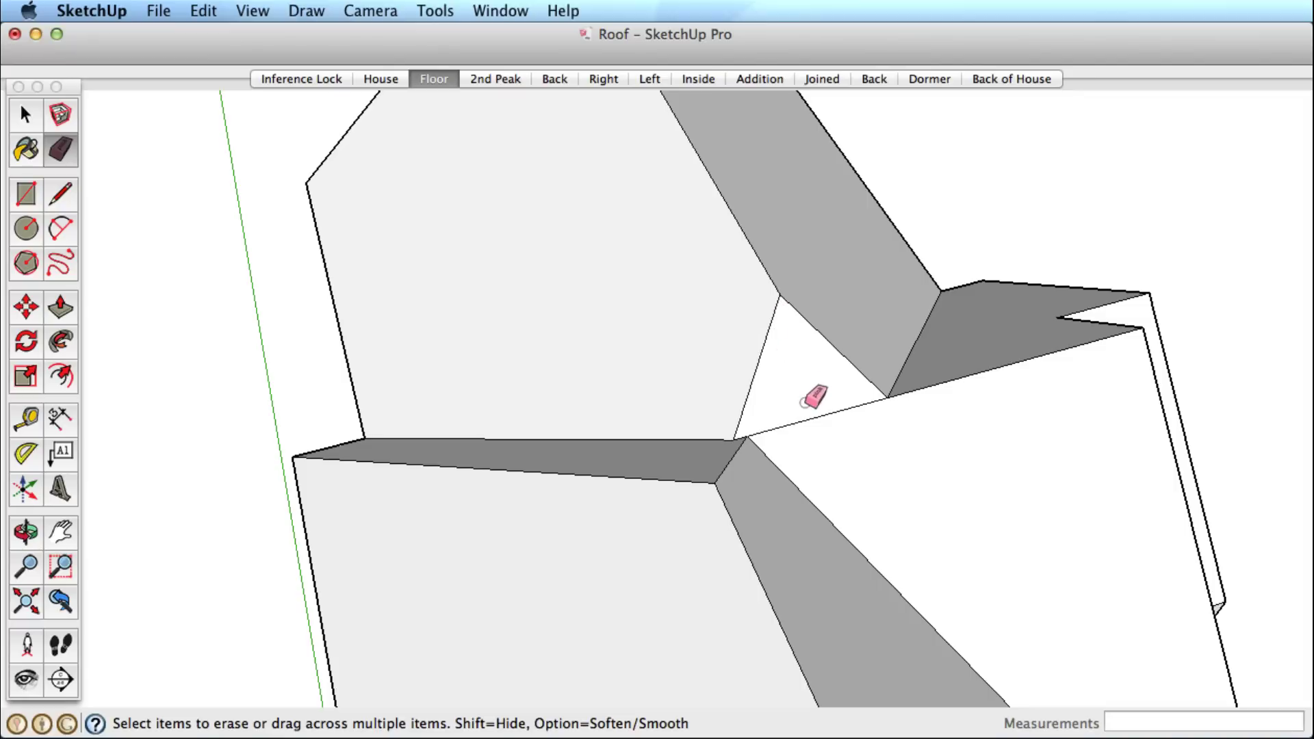
- Draw an edge from the roof peak along the green axis, Shift-locked, then zoom to the slope
key(l)
middle_drag(953, 493, 383, 106)
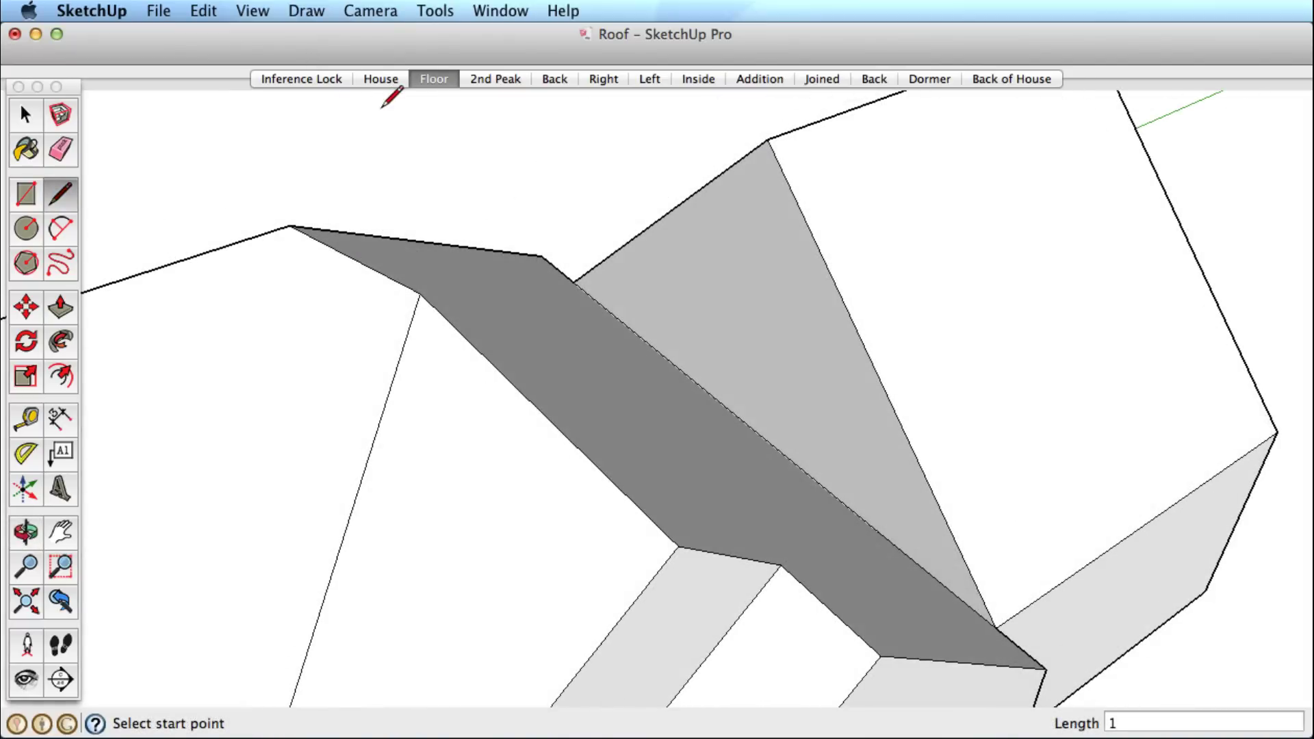
click(766, 139)
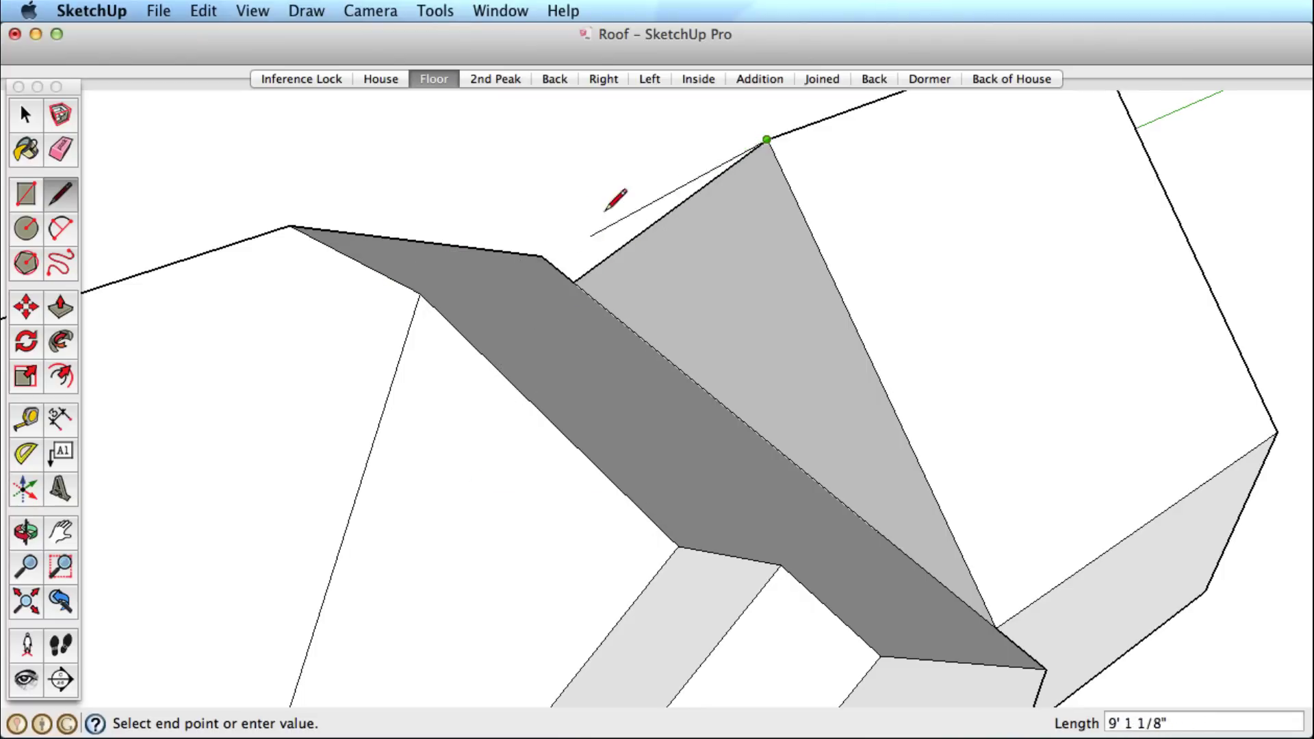
click(526, 224)
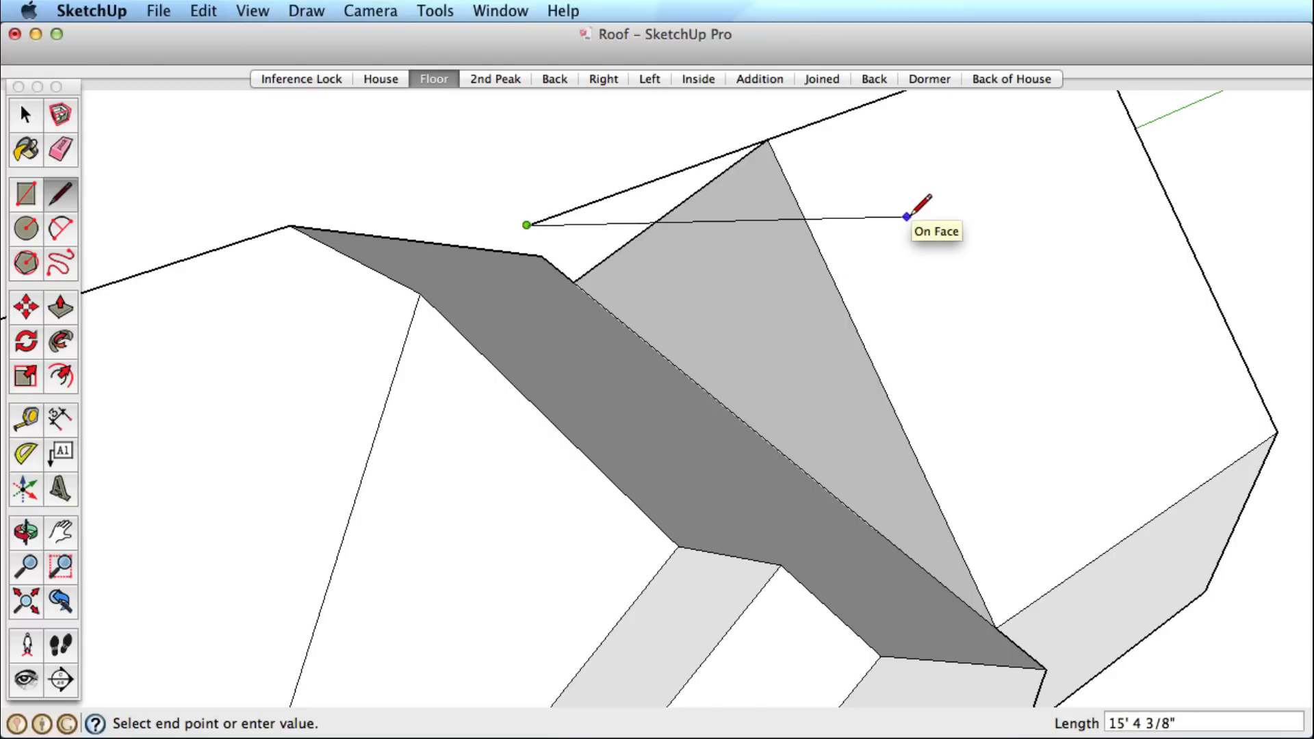
key(shift)
middle_drag(769, 287, 522, 385)
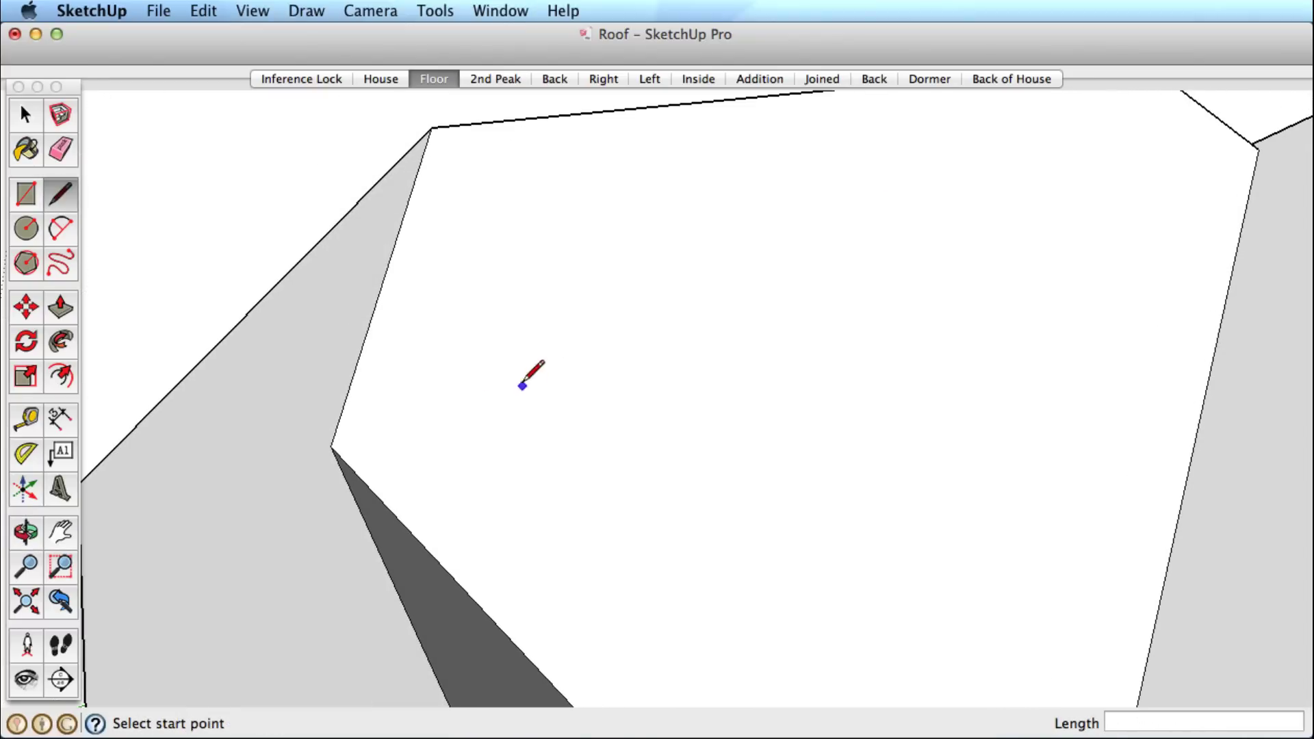
- Draw the dormer's pentagonal gable wall on the roof slope and erase its helper edges
click(488, 441)
click(636, 412)
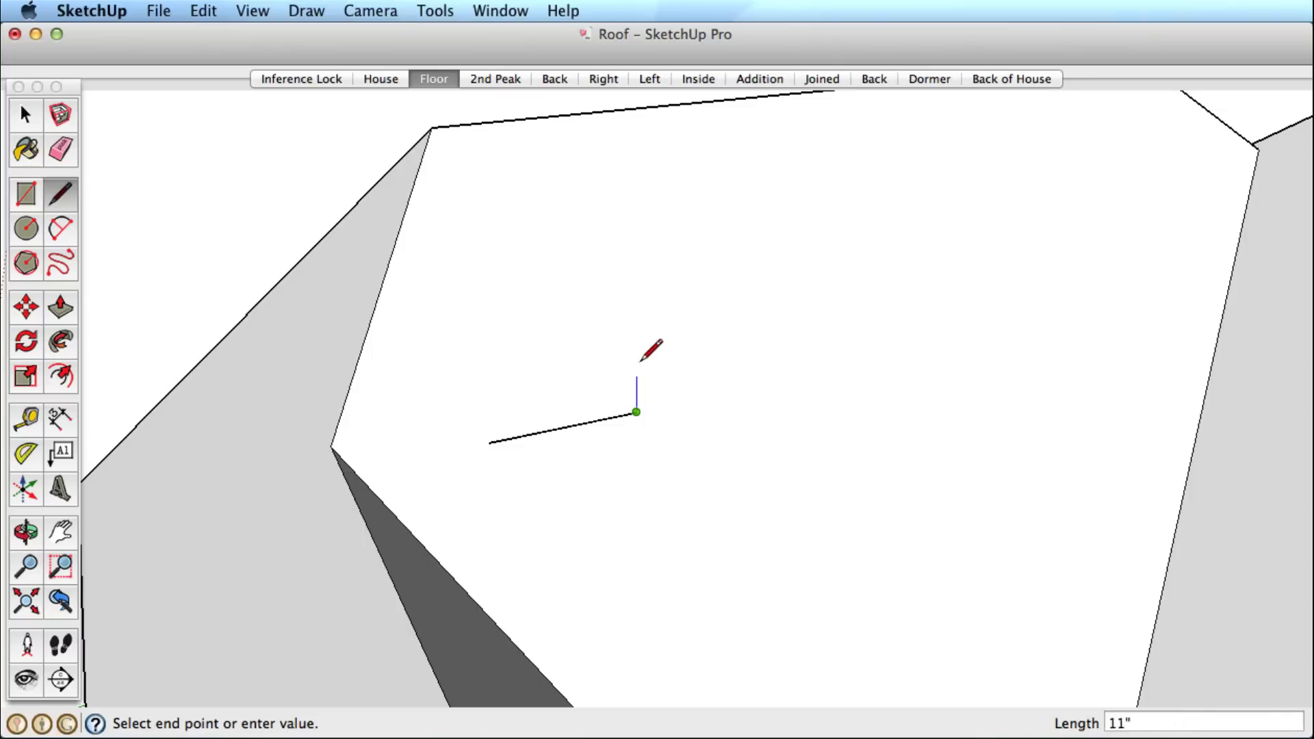
click(637, 319)
click(482, 345)
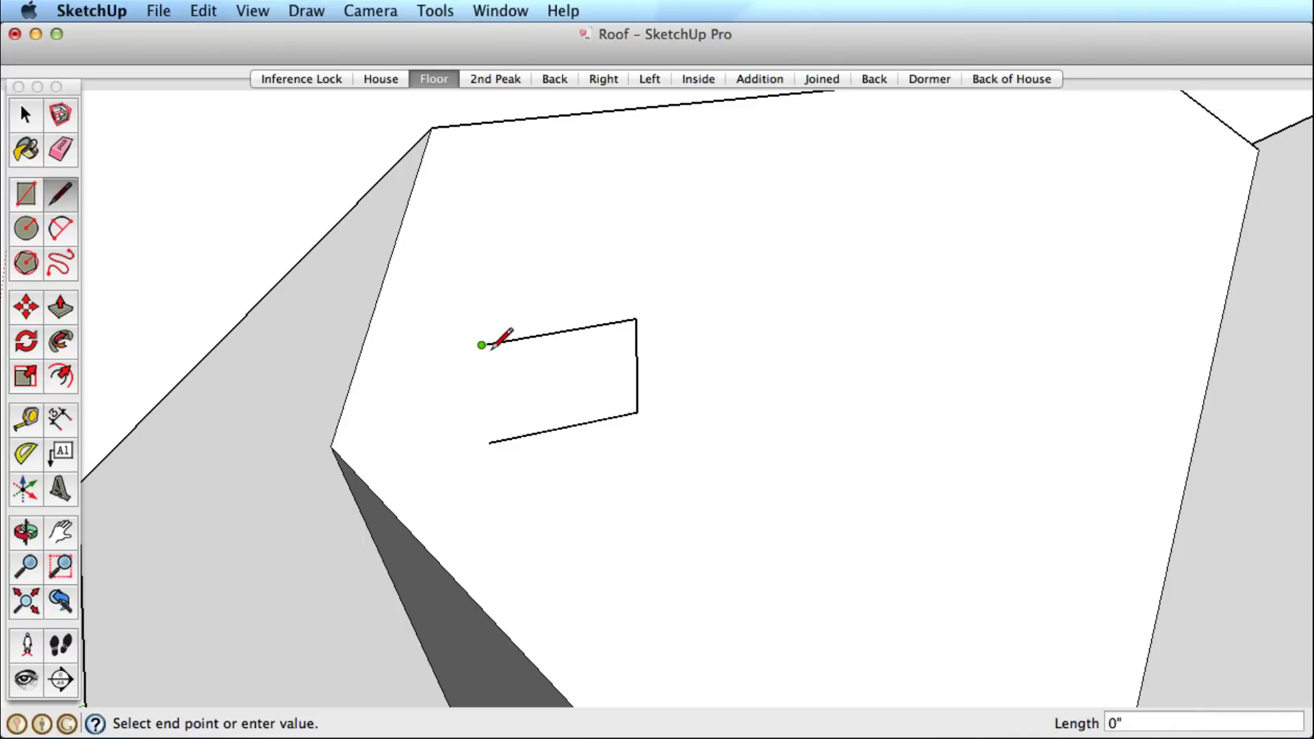
click(487, 443)
click(561, 331)
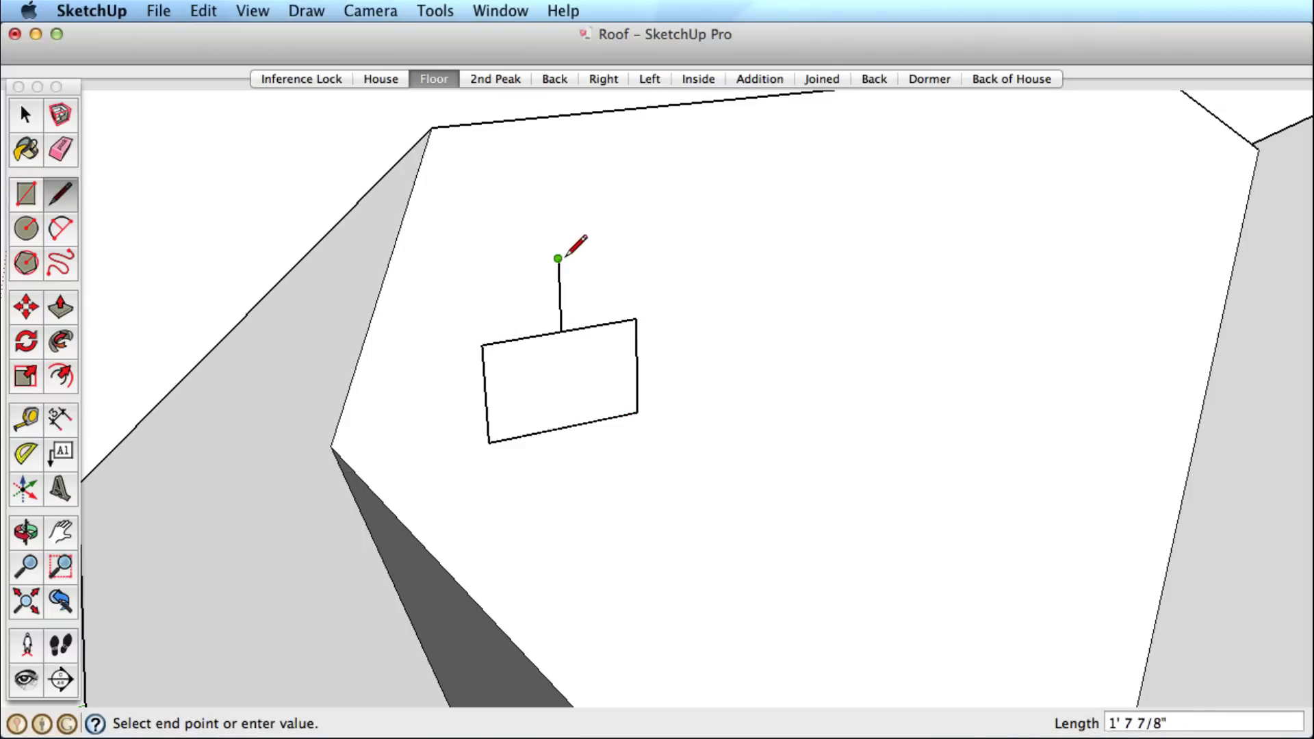
click(557, 259)
click(636, 319)
click(558, 259)
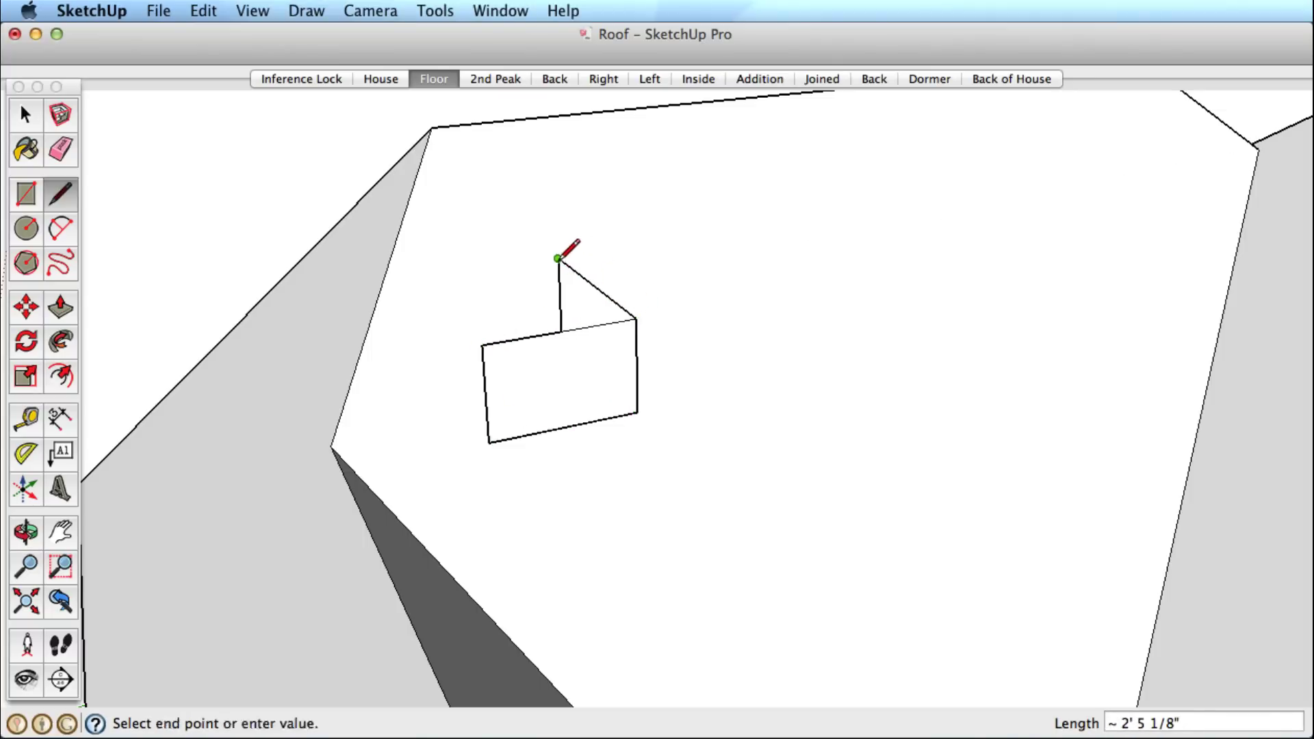
click(482, 345)
key(e)
mouse_move(577, 327)
mouse_down()
mouse_move(556, 329)
mouse_move(533, 376)
mouse_up()
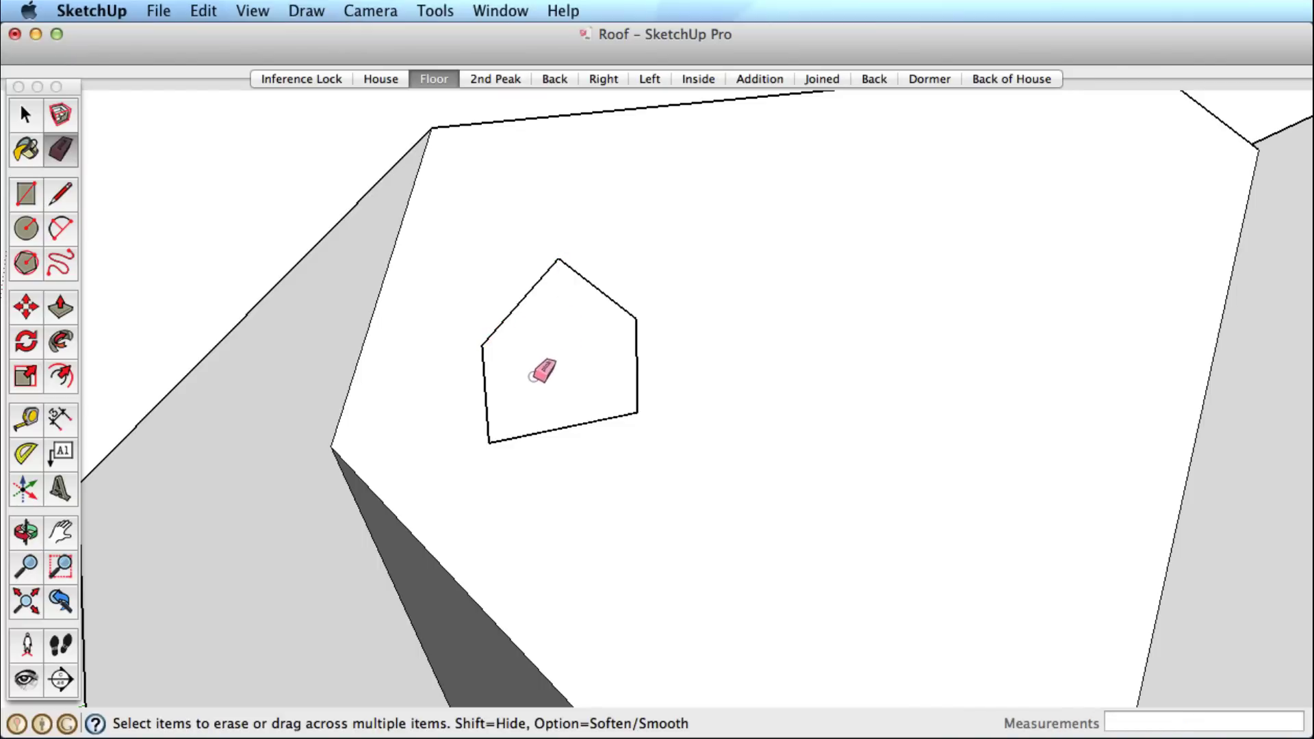
- Draw the dormer ridge back to the main roof and close the first roof and side faces
middle_drag(440, 396, 577, 381)
key(l)
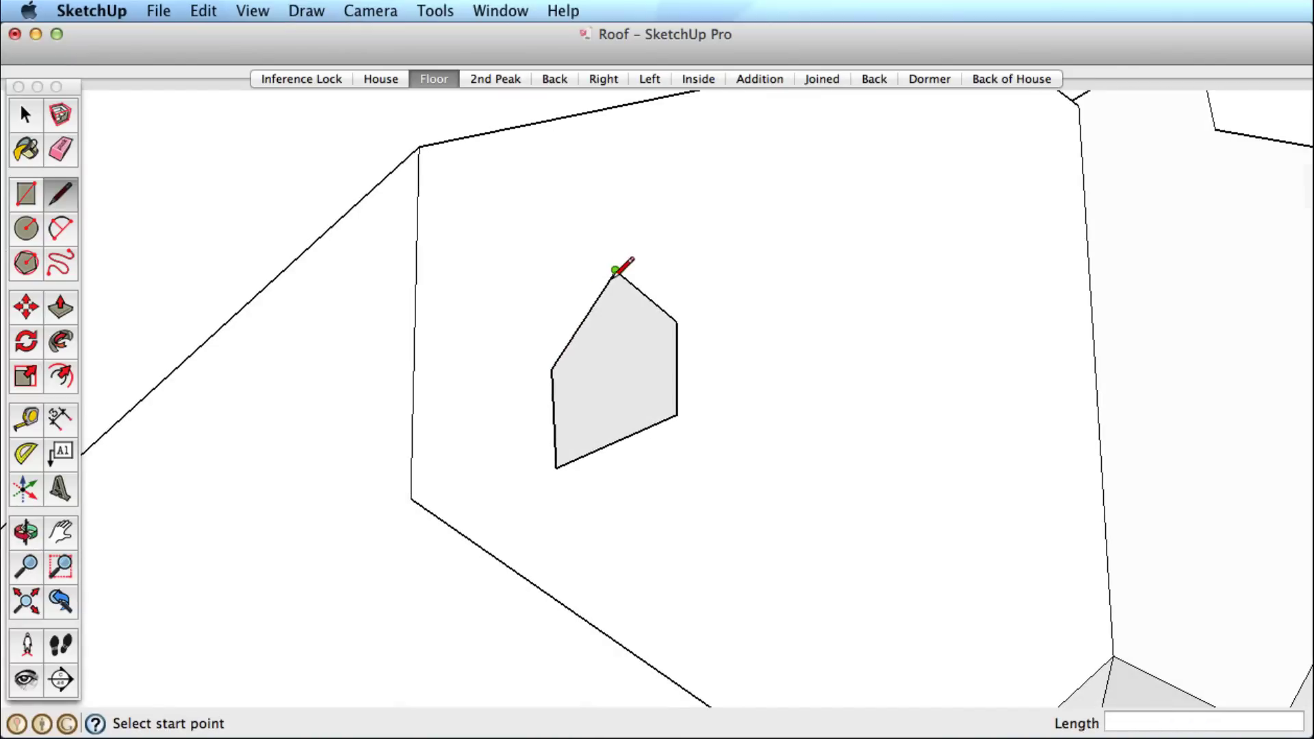
click(614, 271)
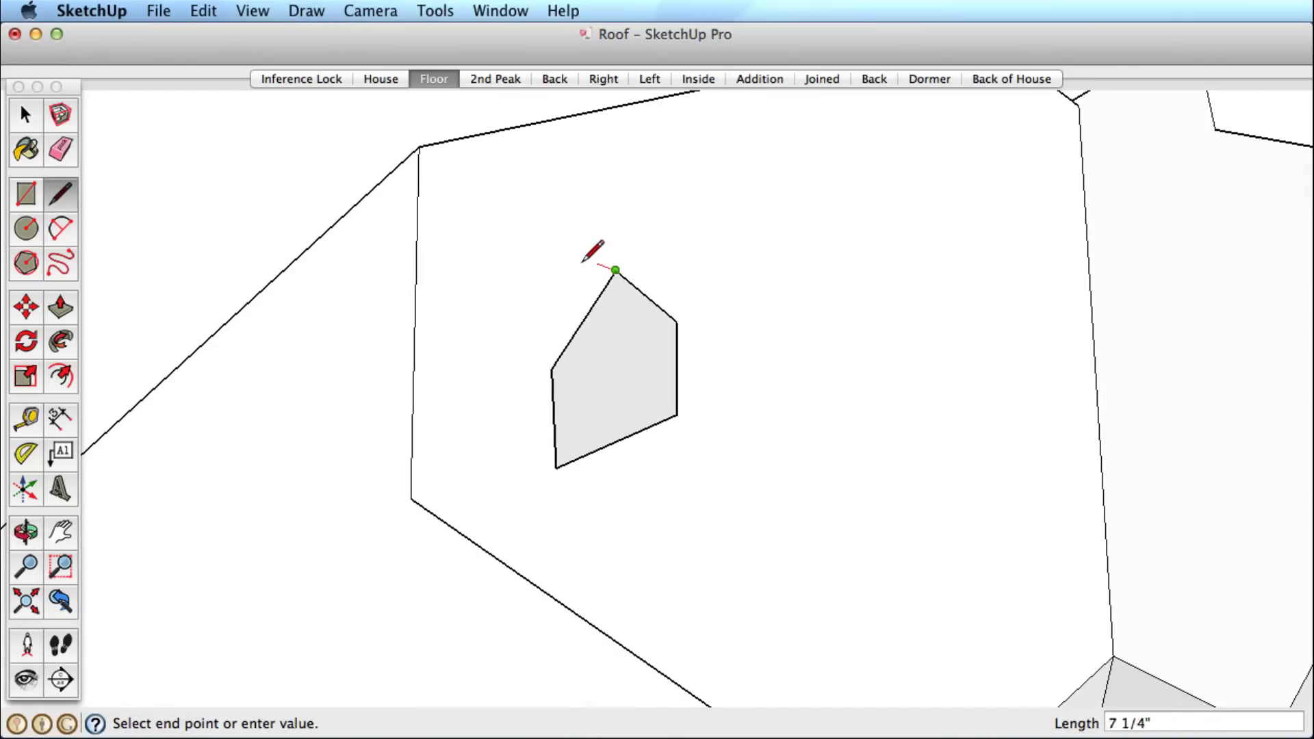
click(507, 229)
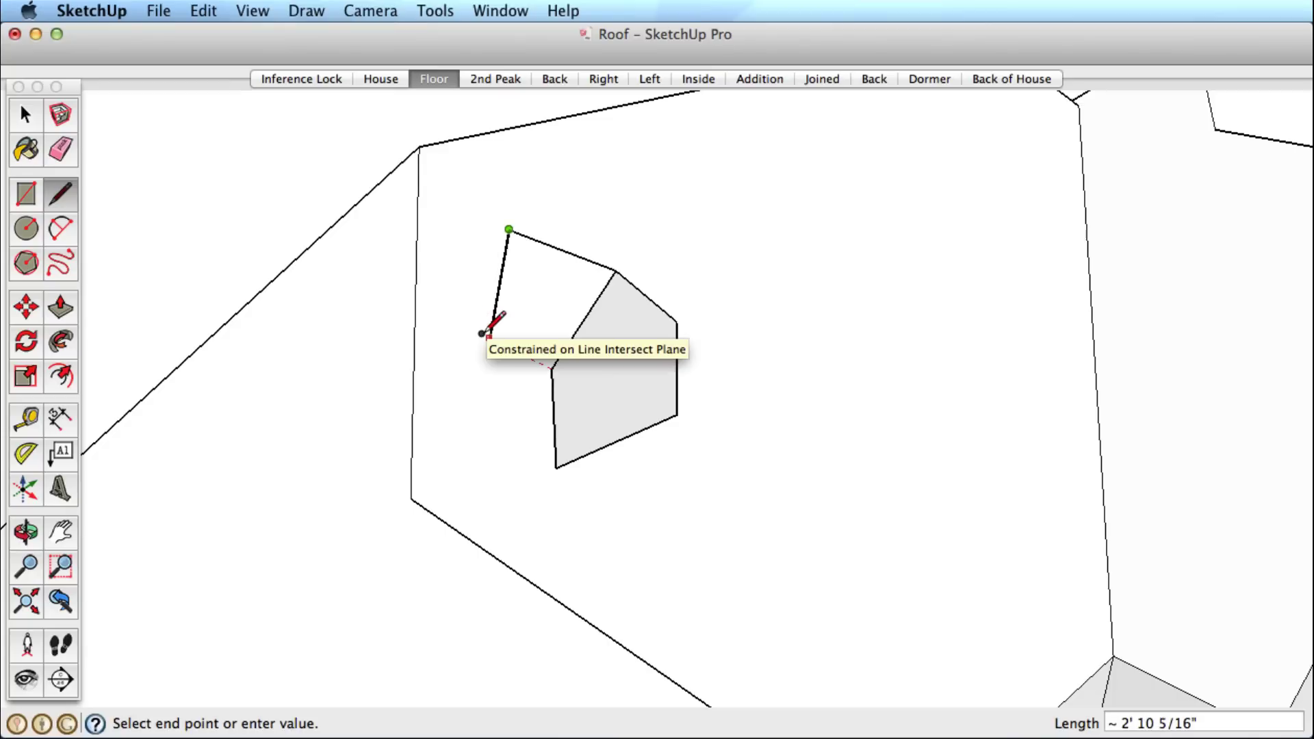
click(488, 335)
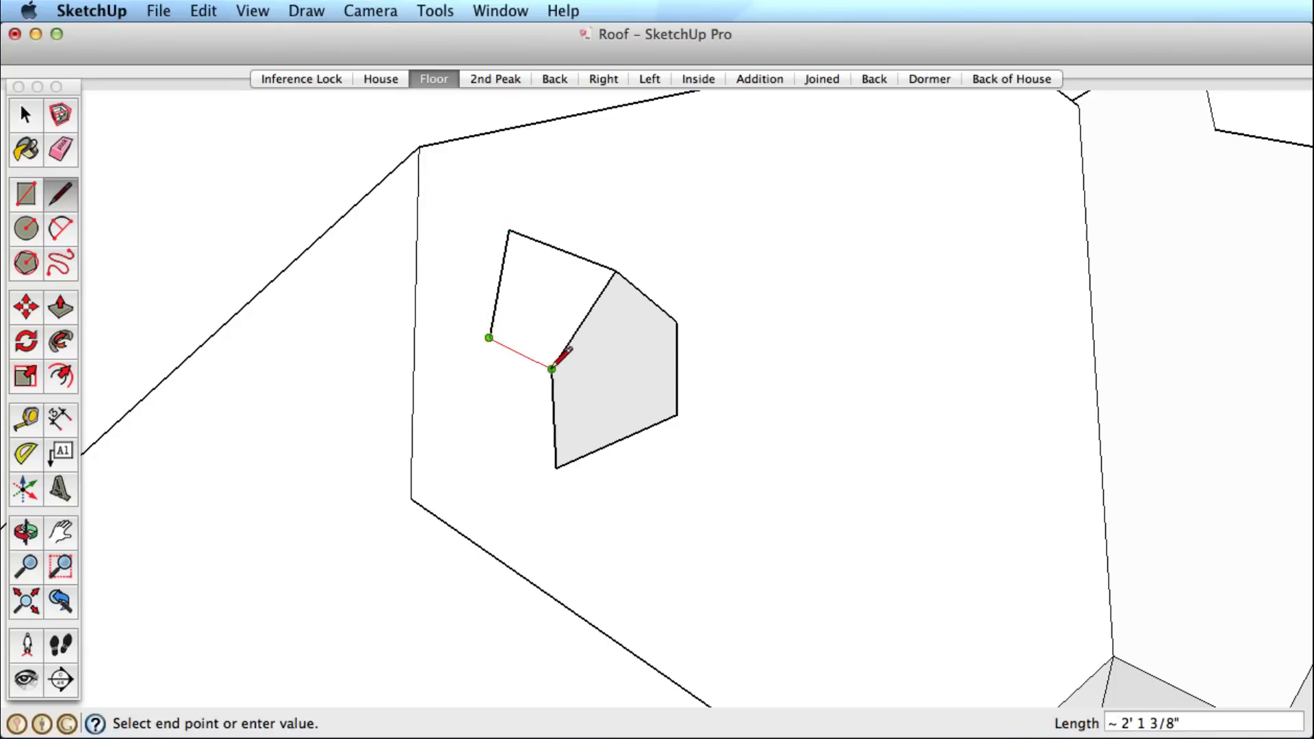
click(552, 369)
click(489, 337)
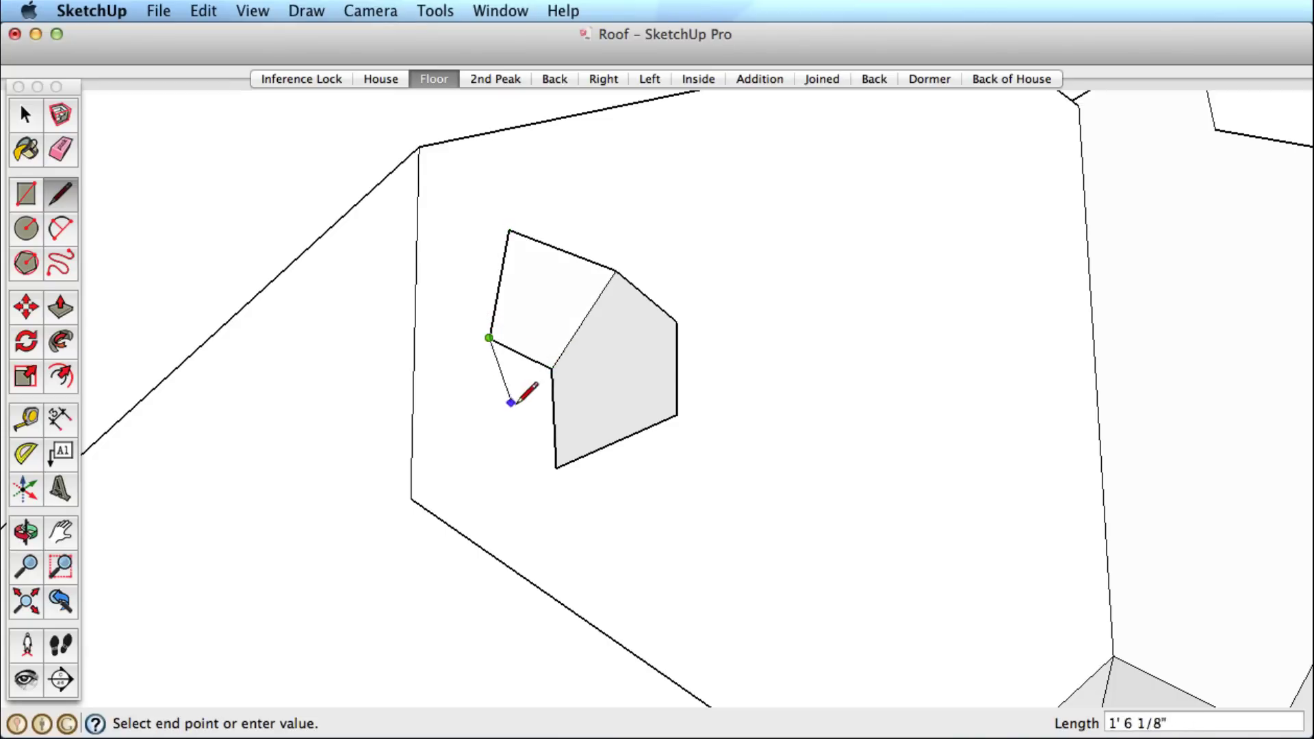
click(555, 466)
- Close the dormer's other roof slope and its shaded side face
mouse_move(566, 449)
middle_down()
mouse_move(691, 372)
mouse_move(611, 387)
middle_up()
click(544, 327)
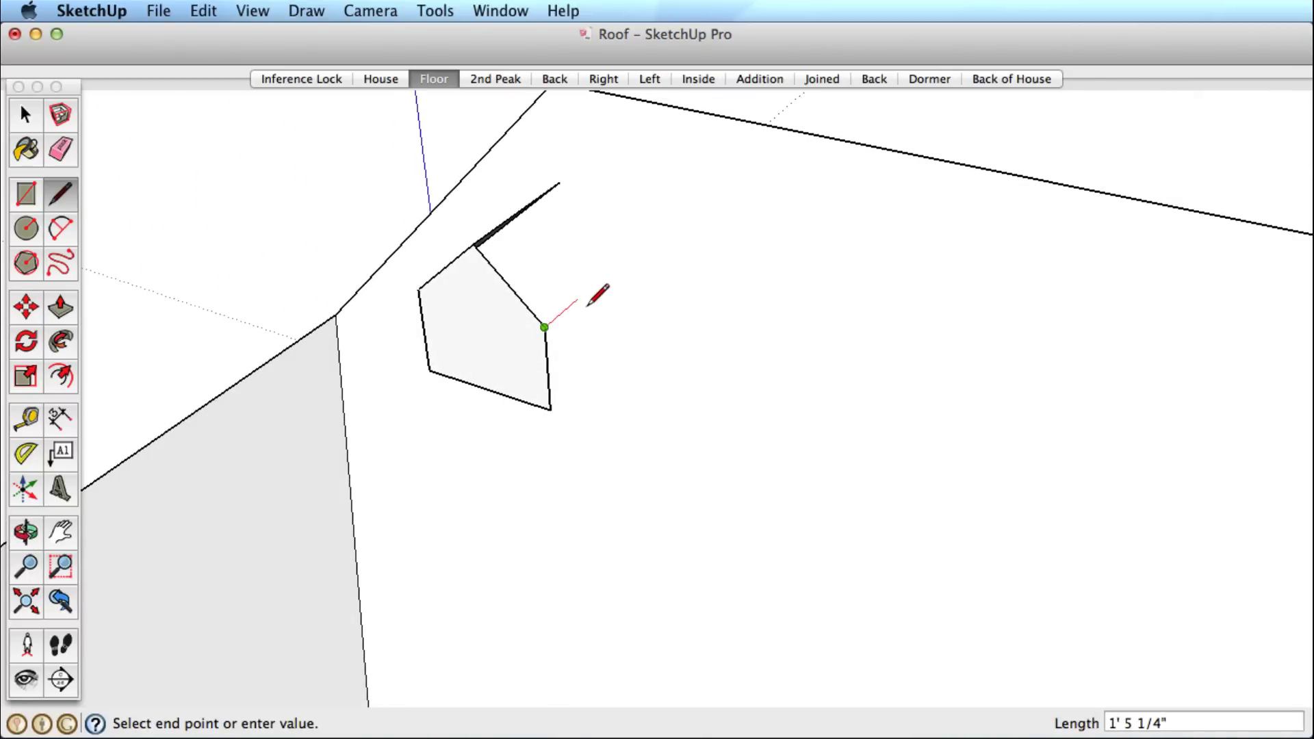
click(593, 286)
click(560, 181)
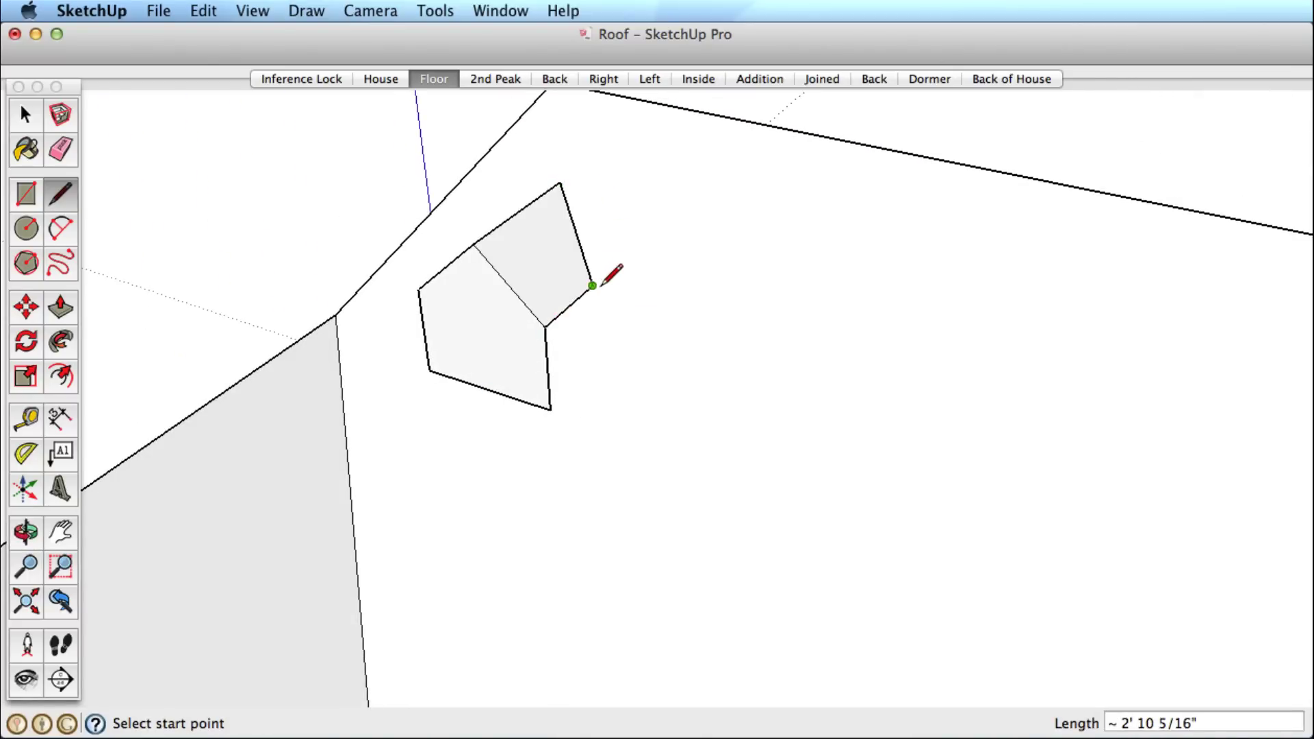
click(593, 286)
click(551, 408)
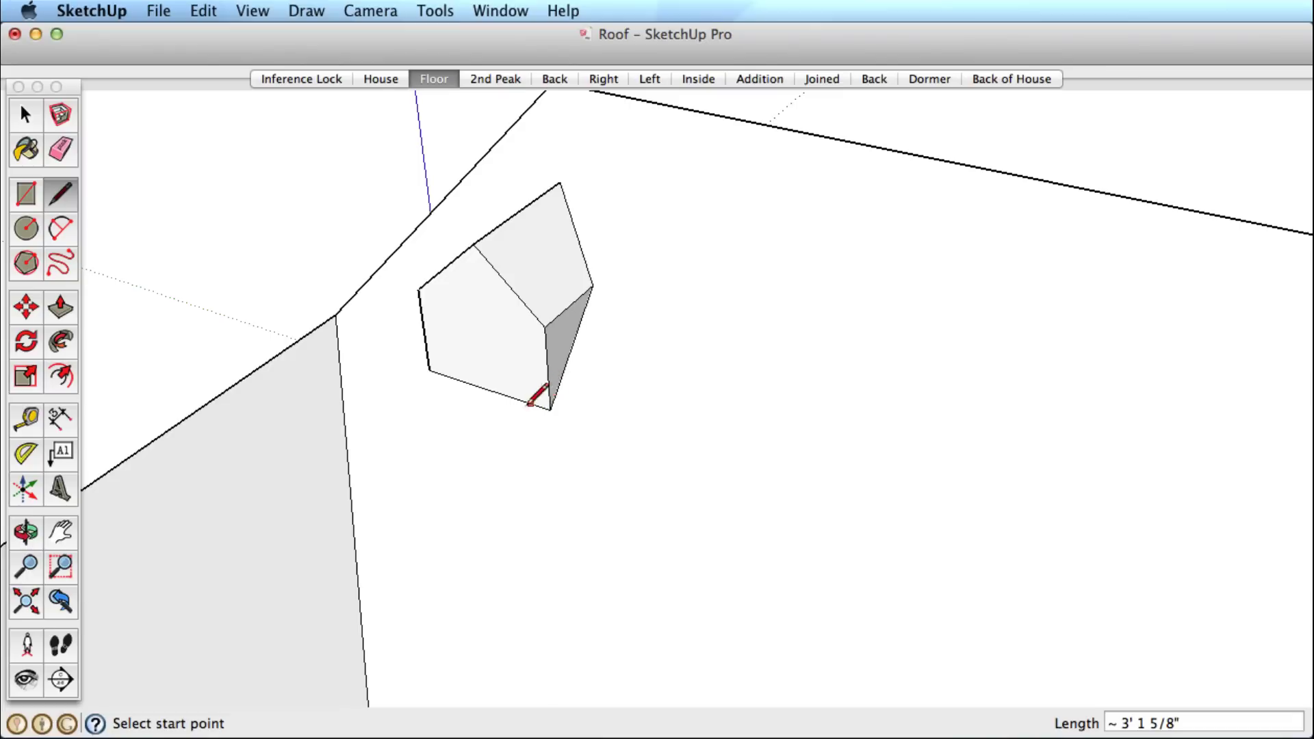
- Select the whole dormer and make it a component named 'dormer3'
key(space)
middle_drag(530, 403, 722, 363)
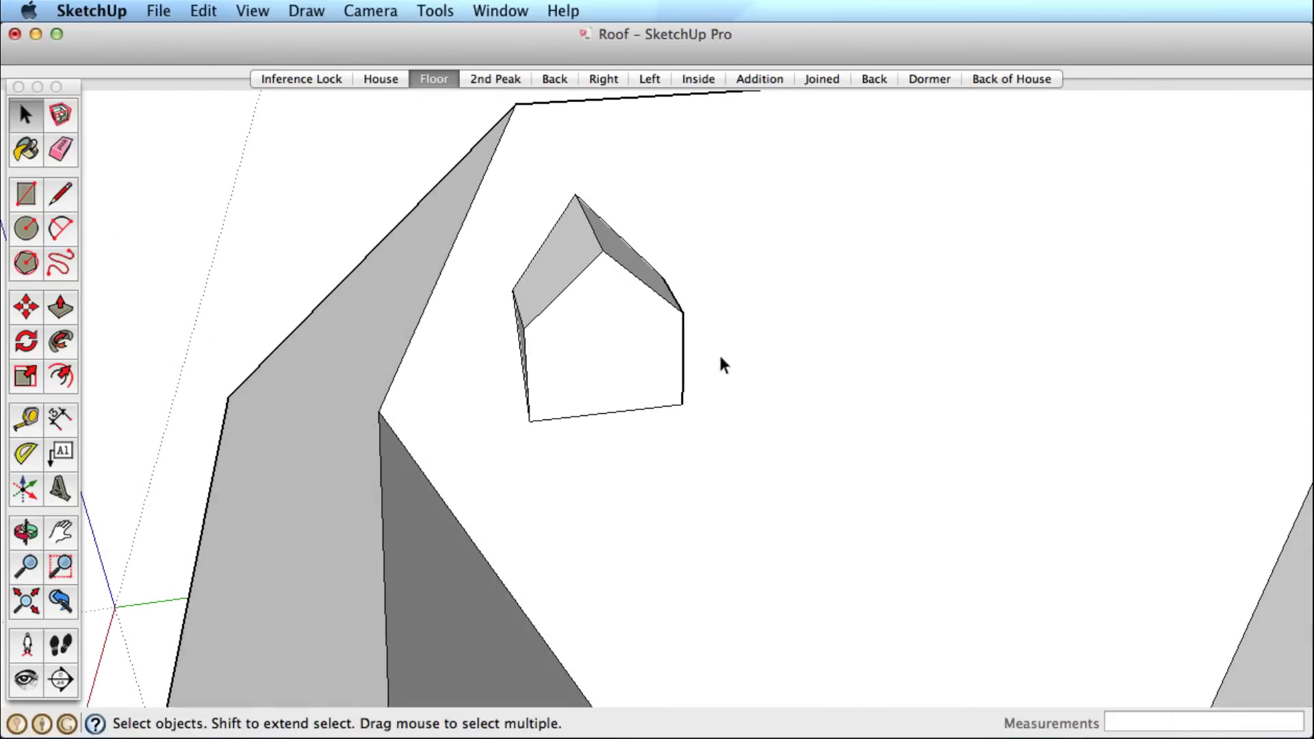
drag(625, 331, 729, 448)
right_click(629, 337)
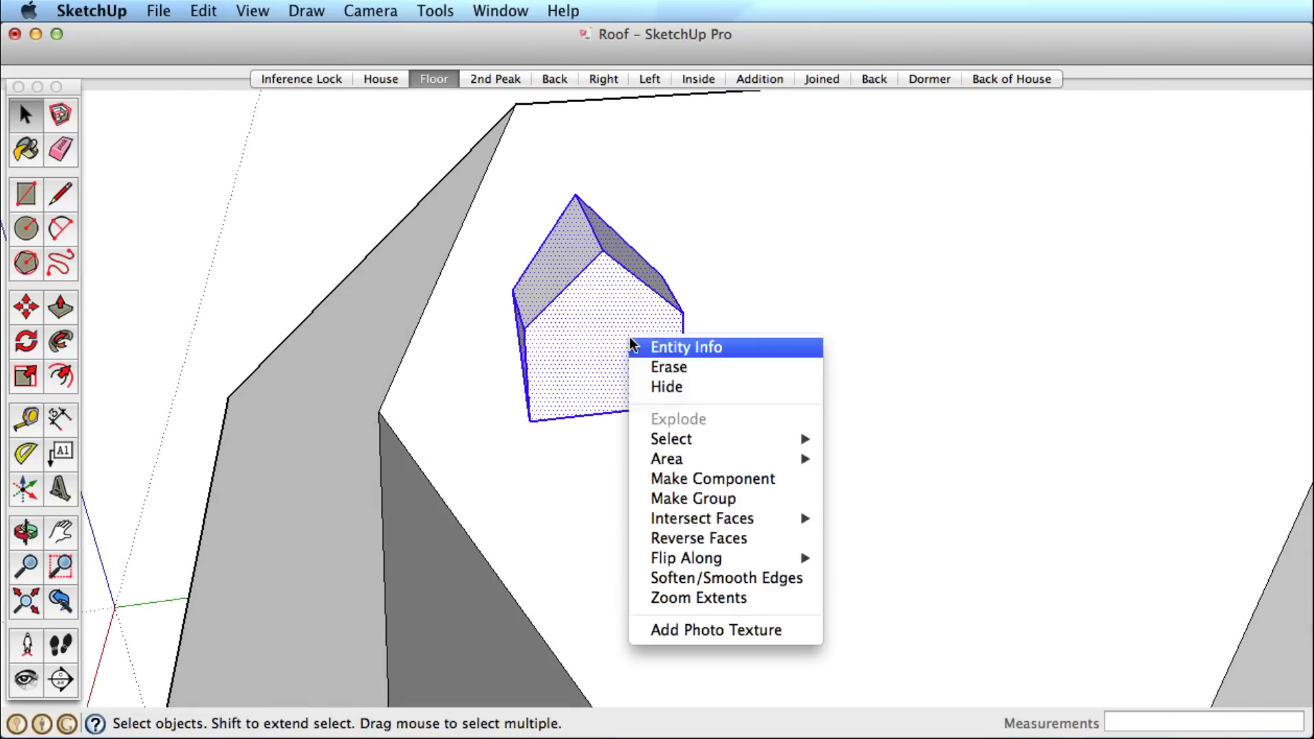
click(683, 478)
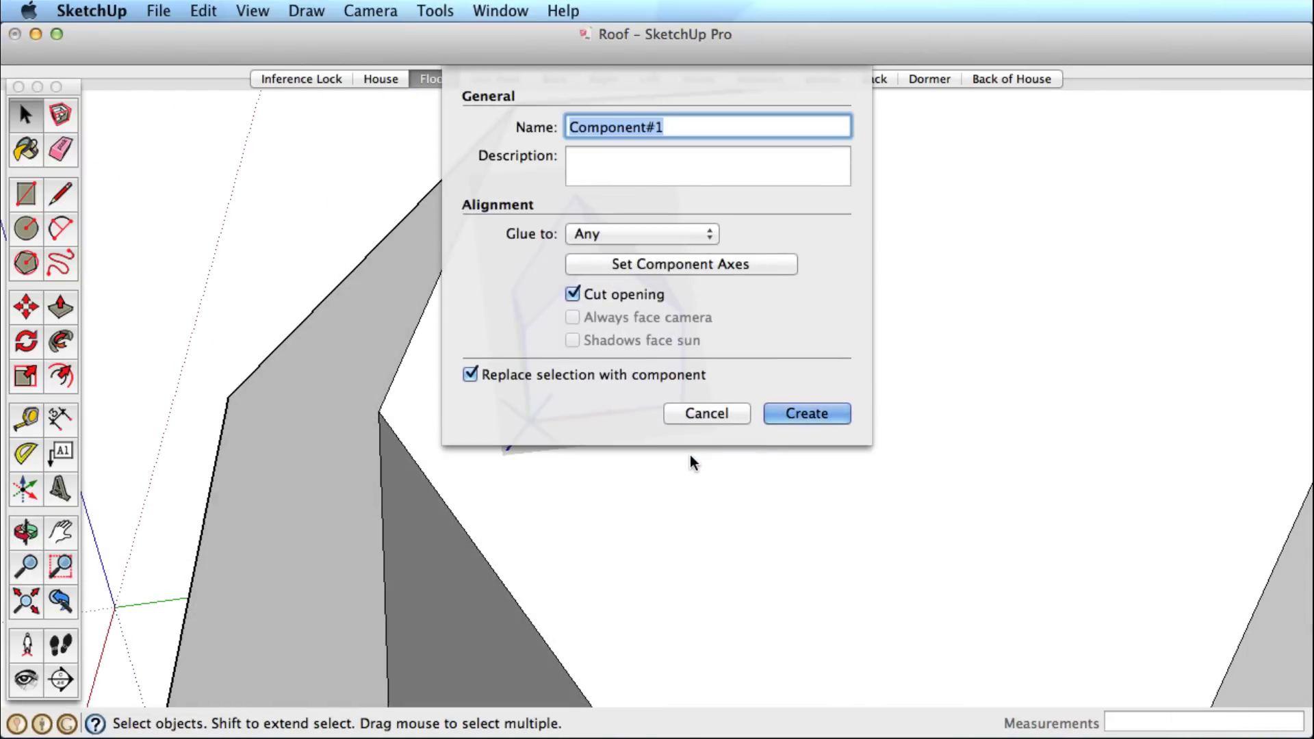
text(dormer3)
key(Return)
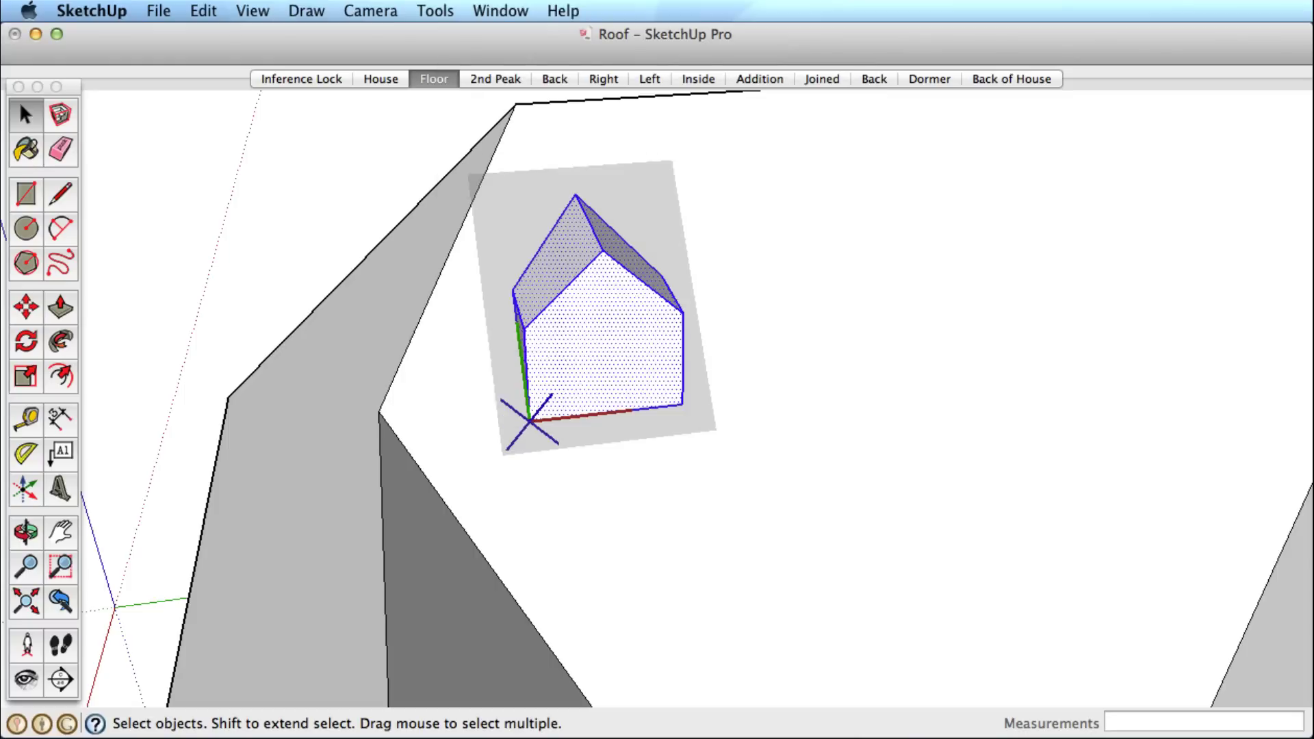
- Copy the dormer along the roof and divide with /2 into three evenly spaced dormers
middle_drag(690, 476, 566, 533)
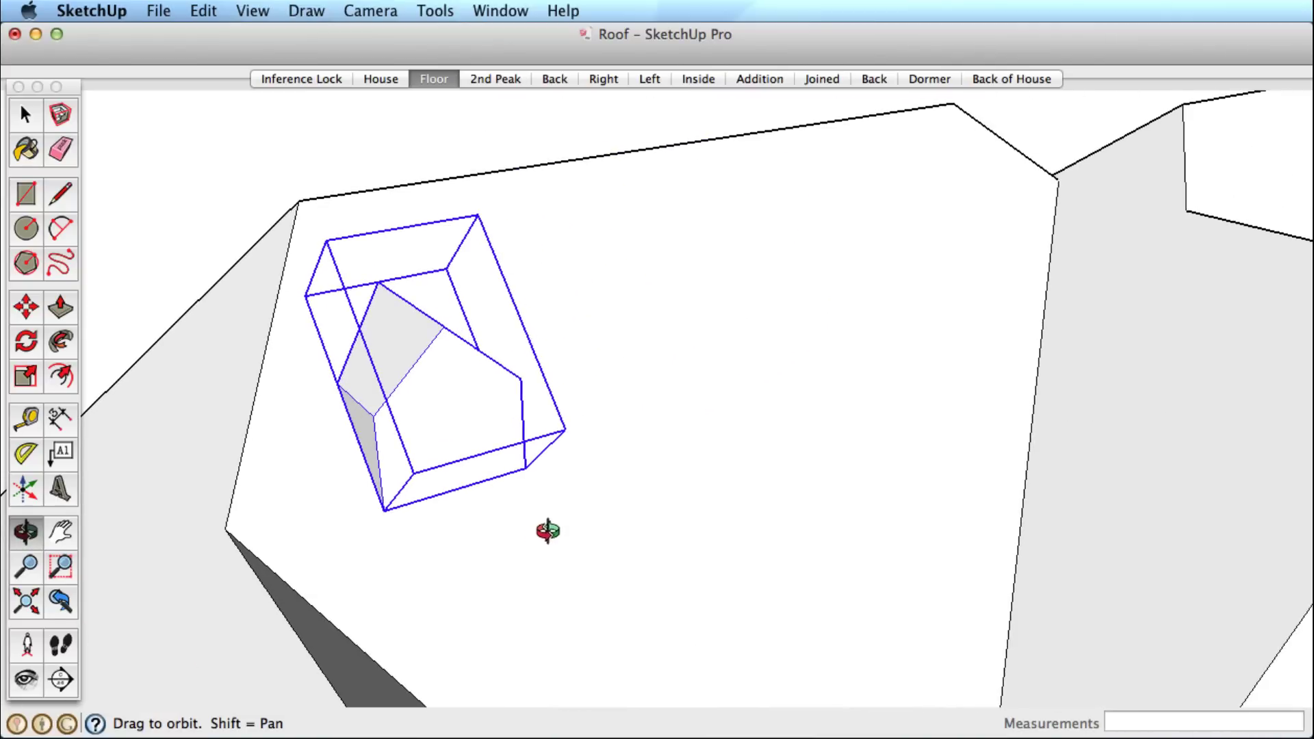
key(m)
click(527, 471)
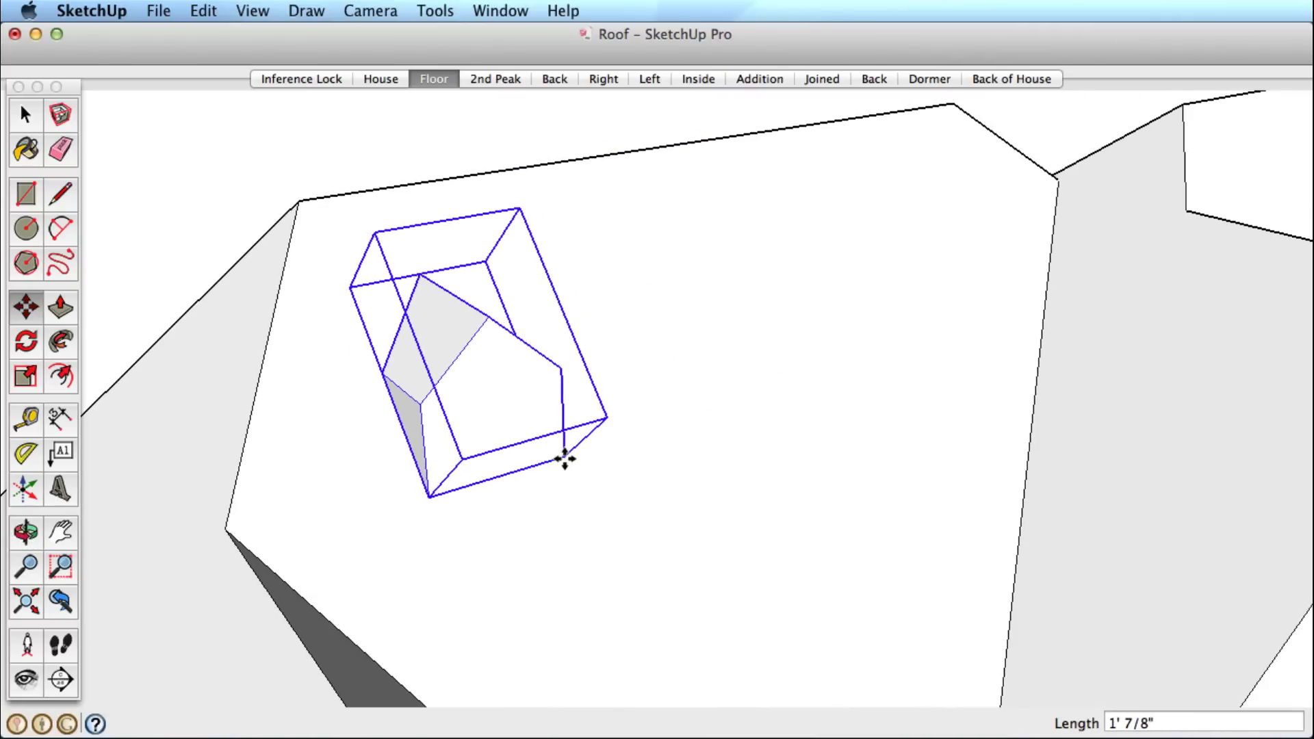
click(563, 458)
alt+click(562, 458)
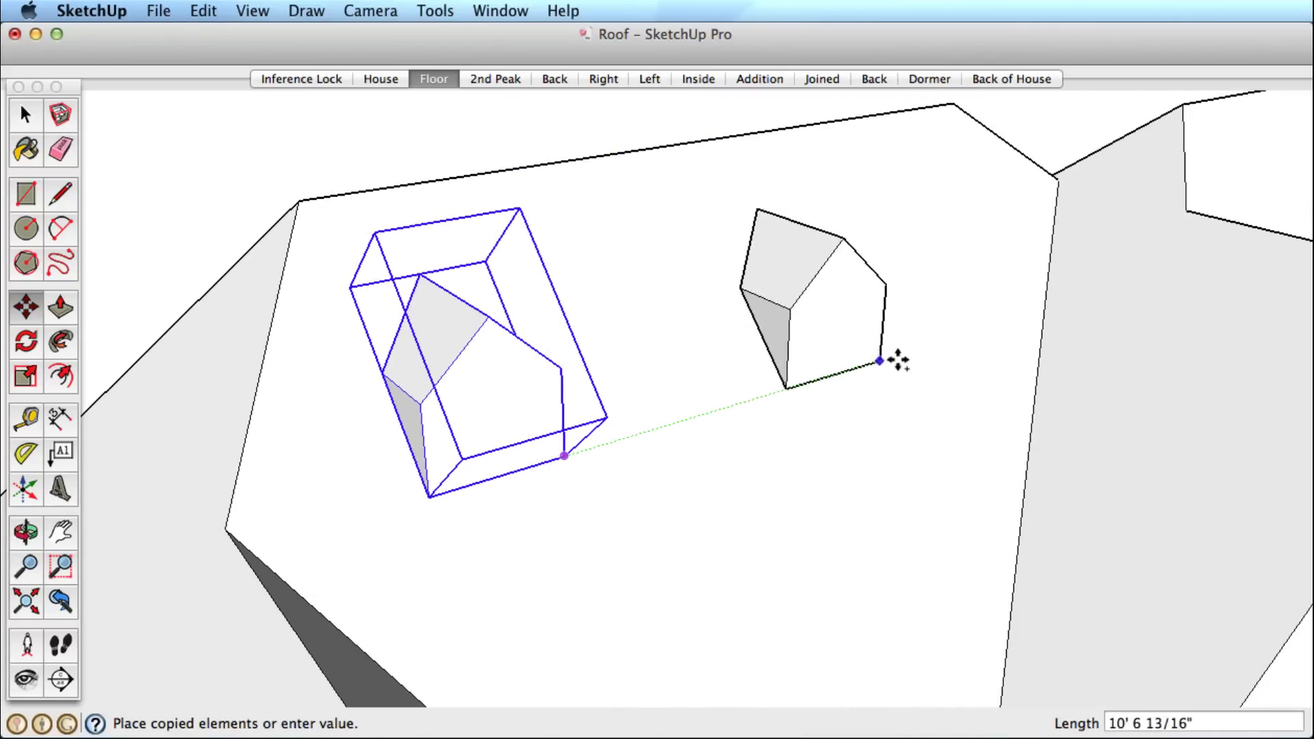
click(950, 342)
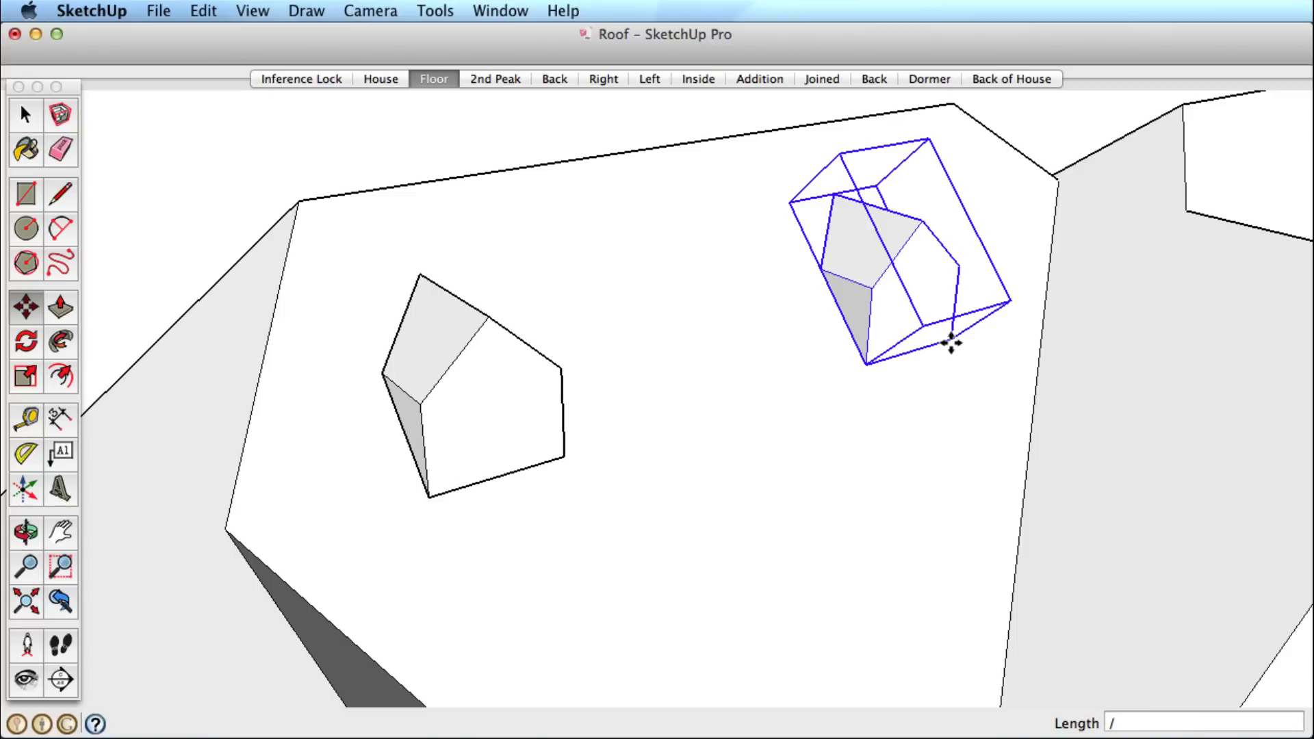
text(2)
key(Return)
key(space)
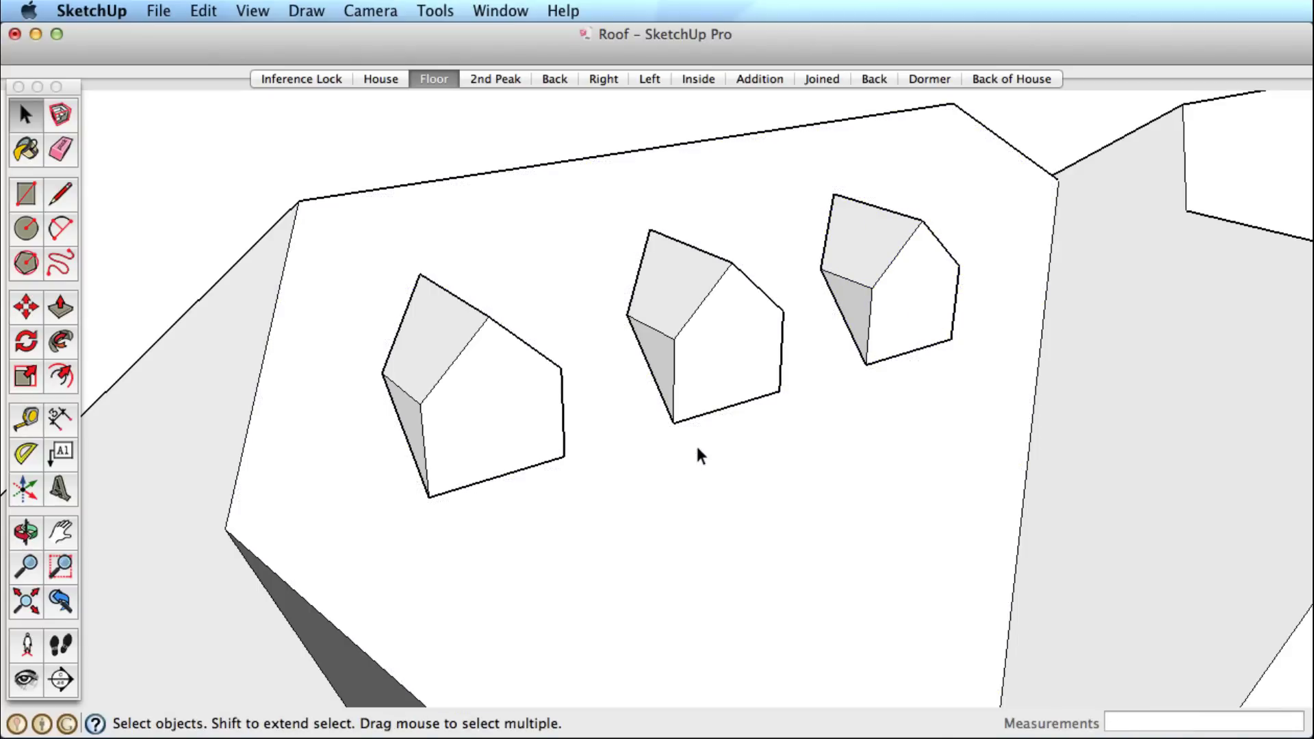
key(o)
drag(819, 431, 886, 458)
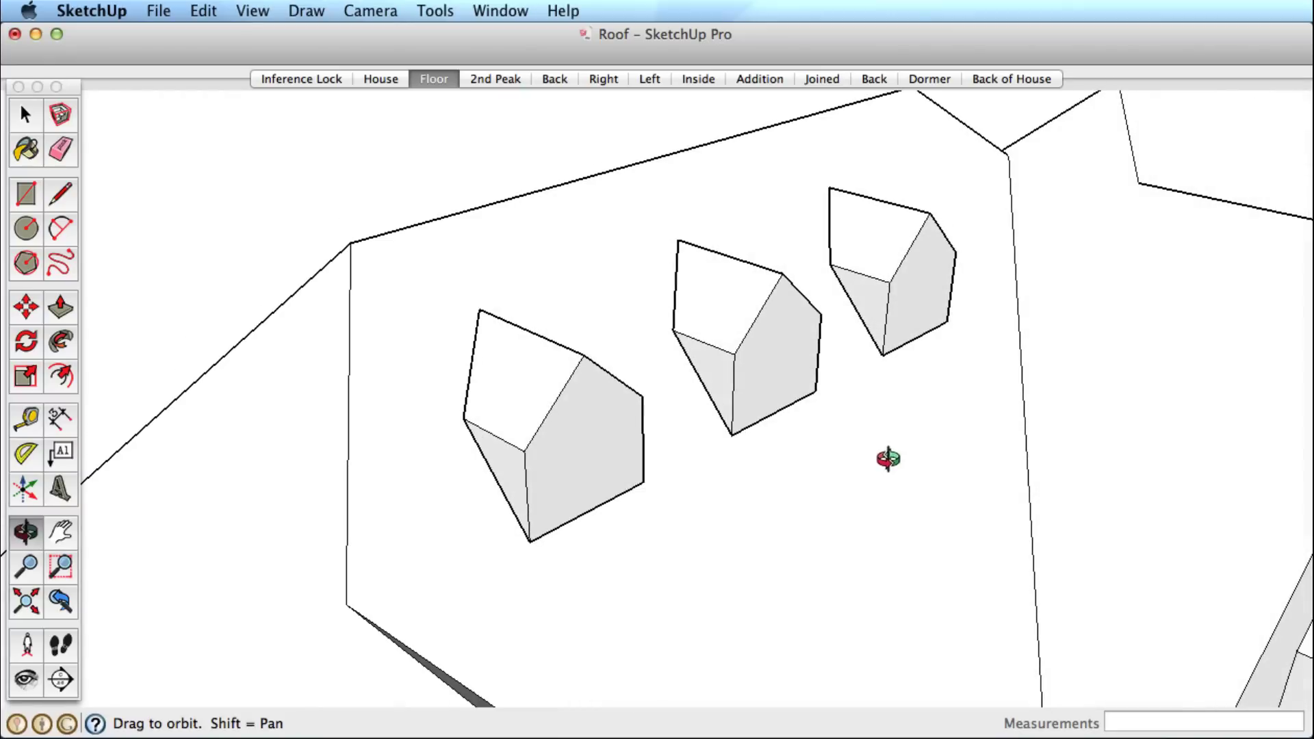
- Paste a copy of the left dormer onto the opposite roof slope
key(space)
click(608, 430)
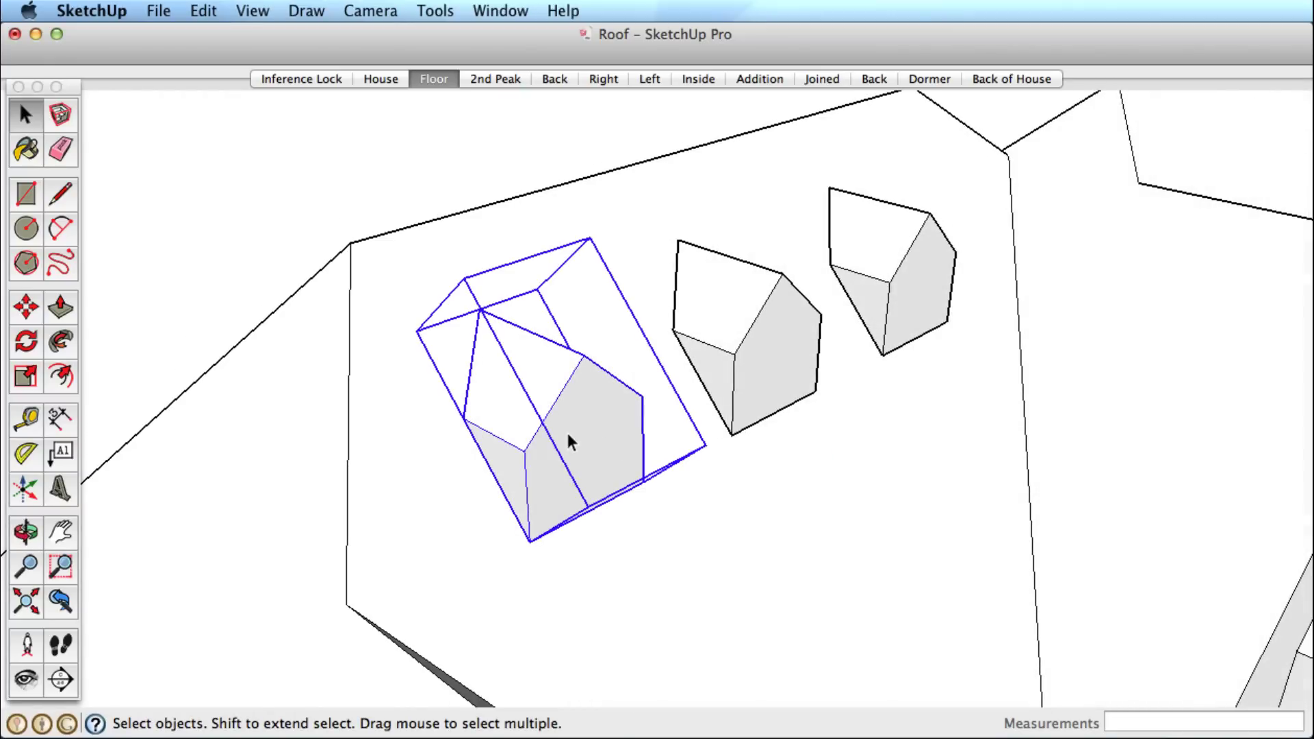
key(o)
drag(547, 434, 619, 469)
key(super+v)
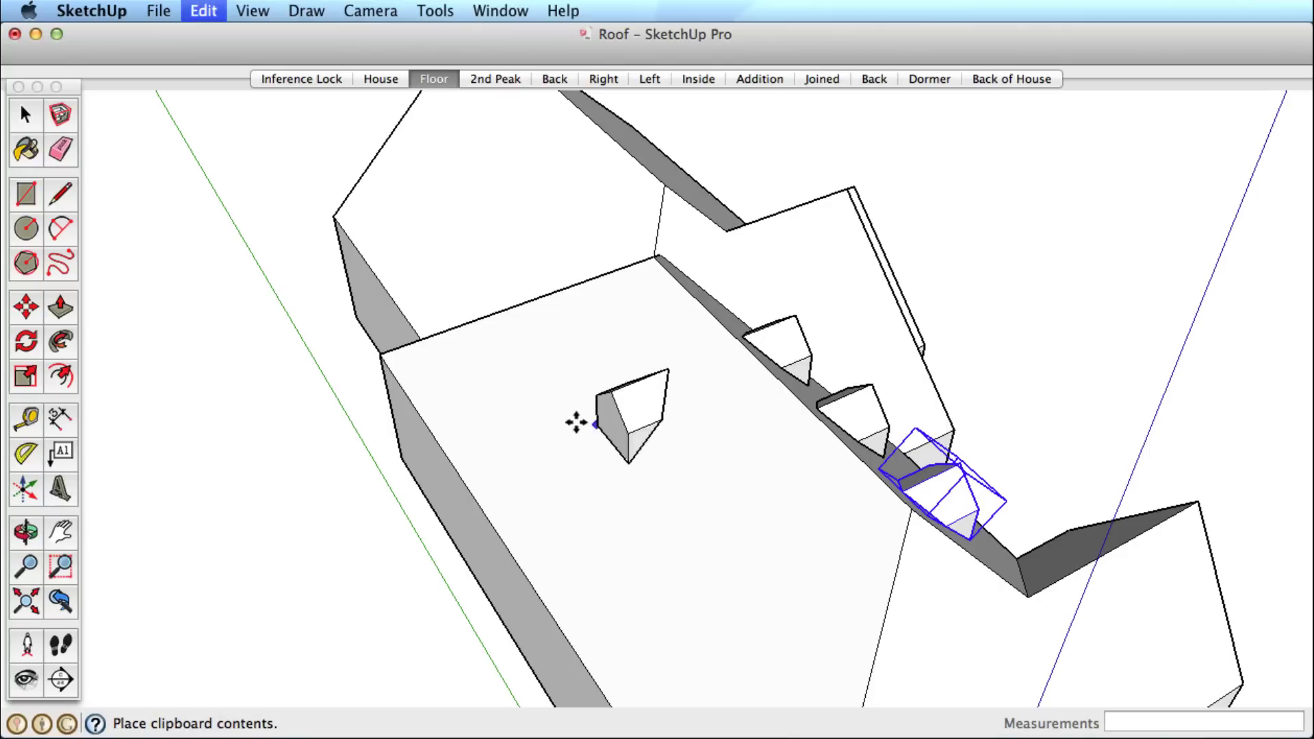
click(436, 388)
scroll(493, 338, up, 3)
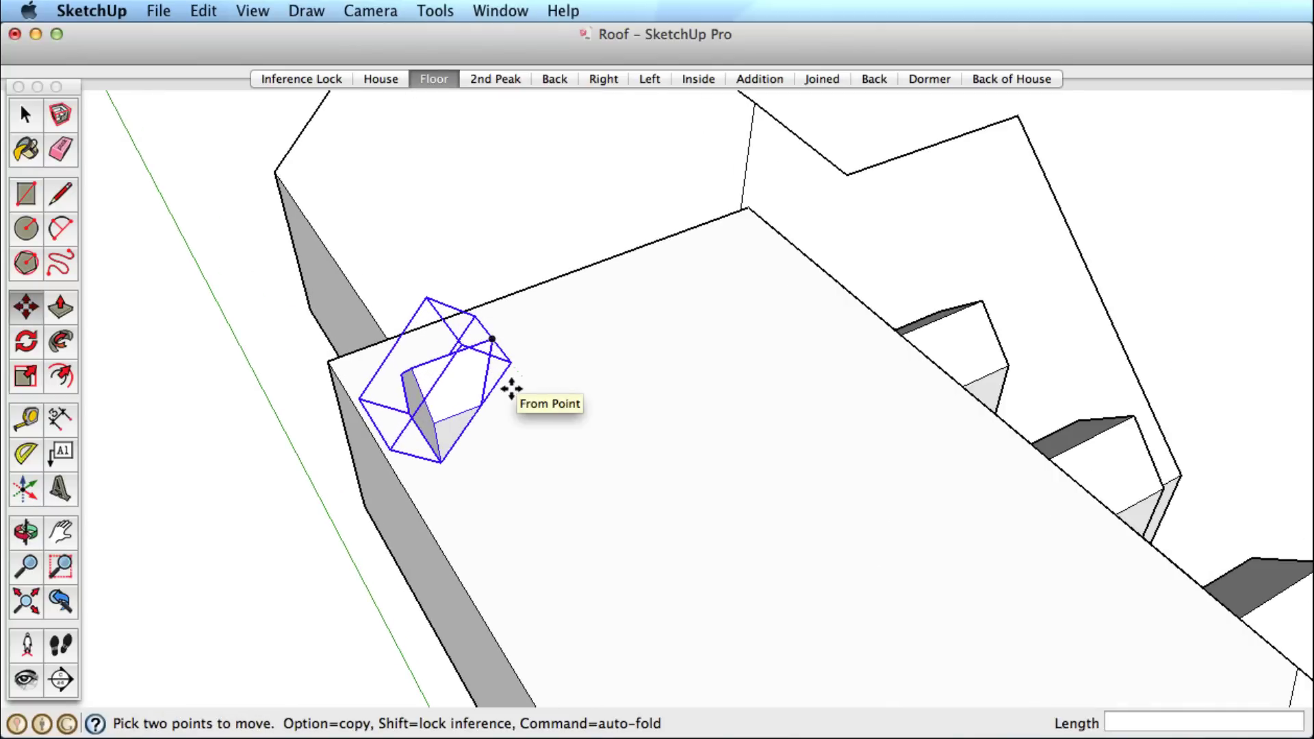
middle_drag(537, 381, 676, 306)
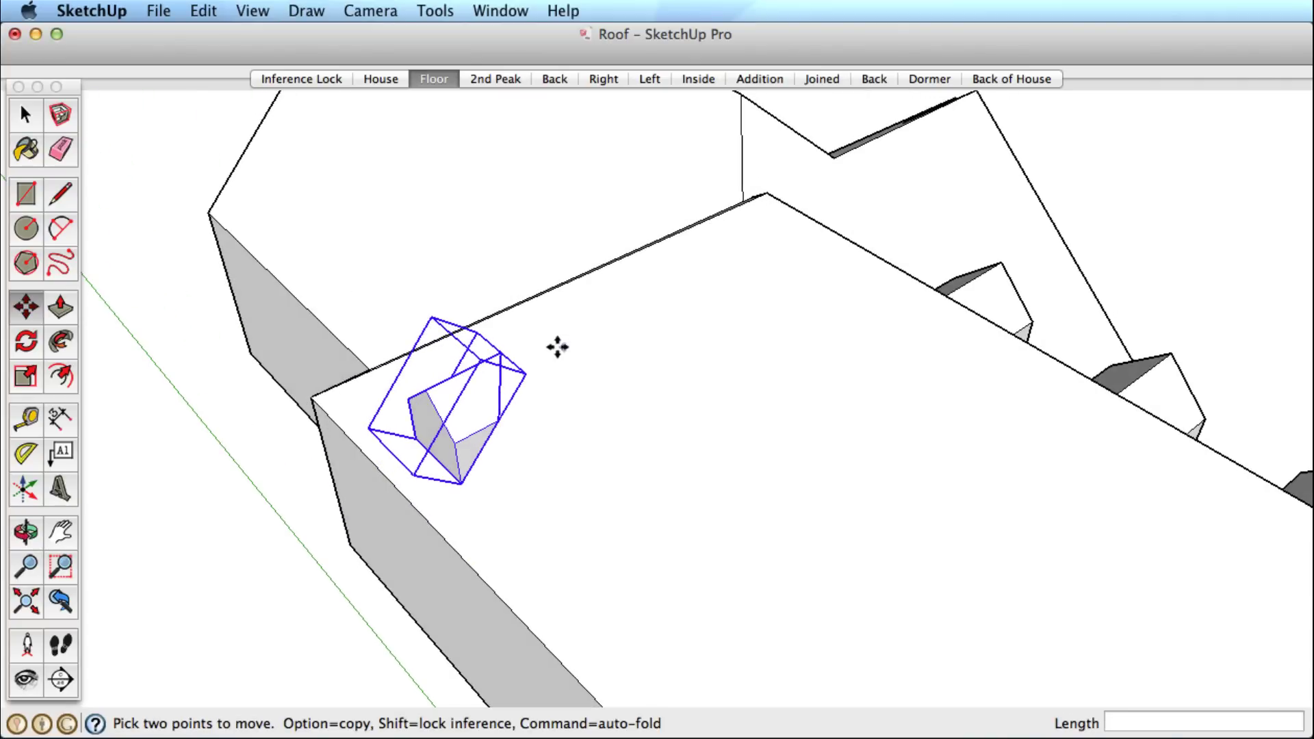
- Move the pasted dormer into position and place two more copies along that slope
click(500, 353)
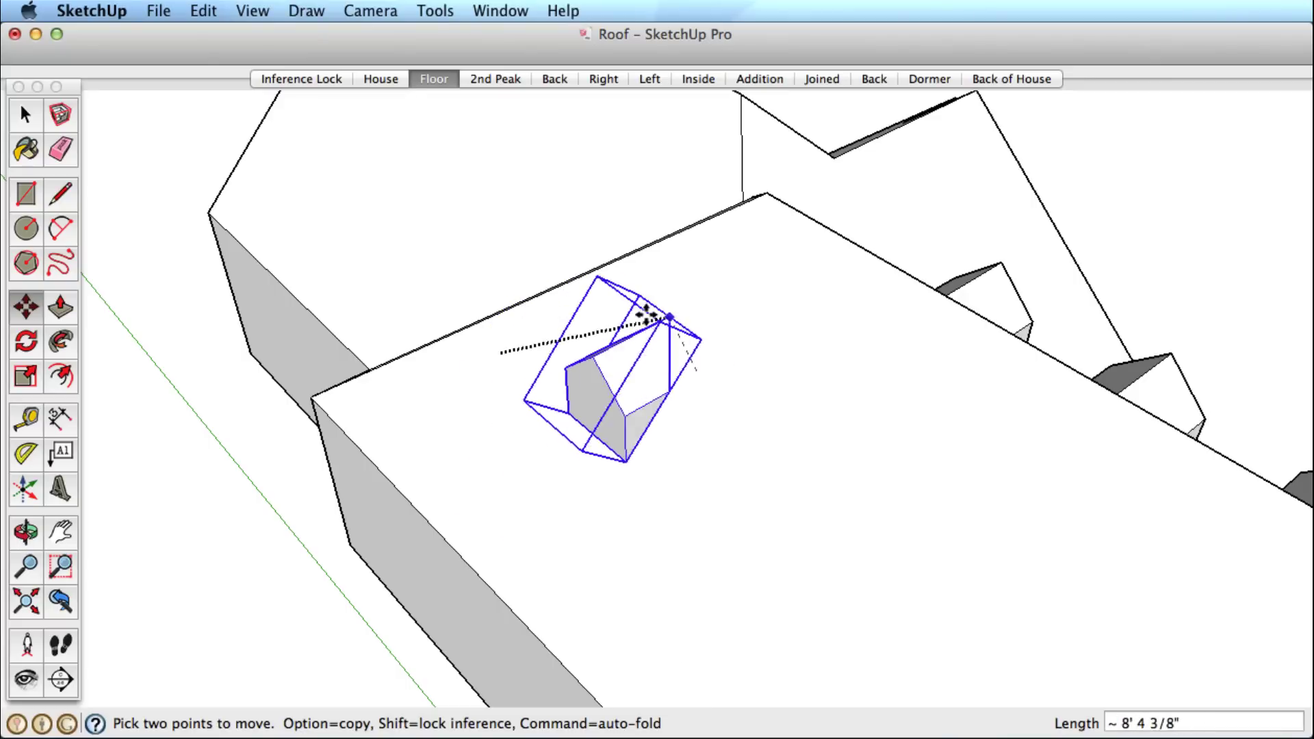
scroll(710, 411, down, 2)
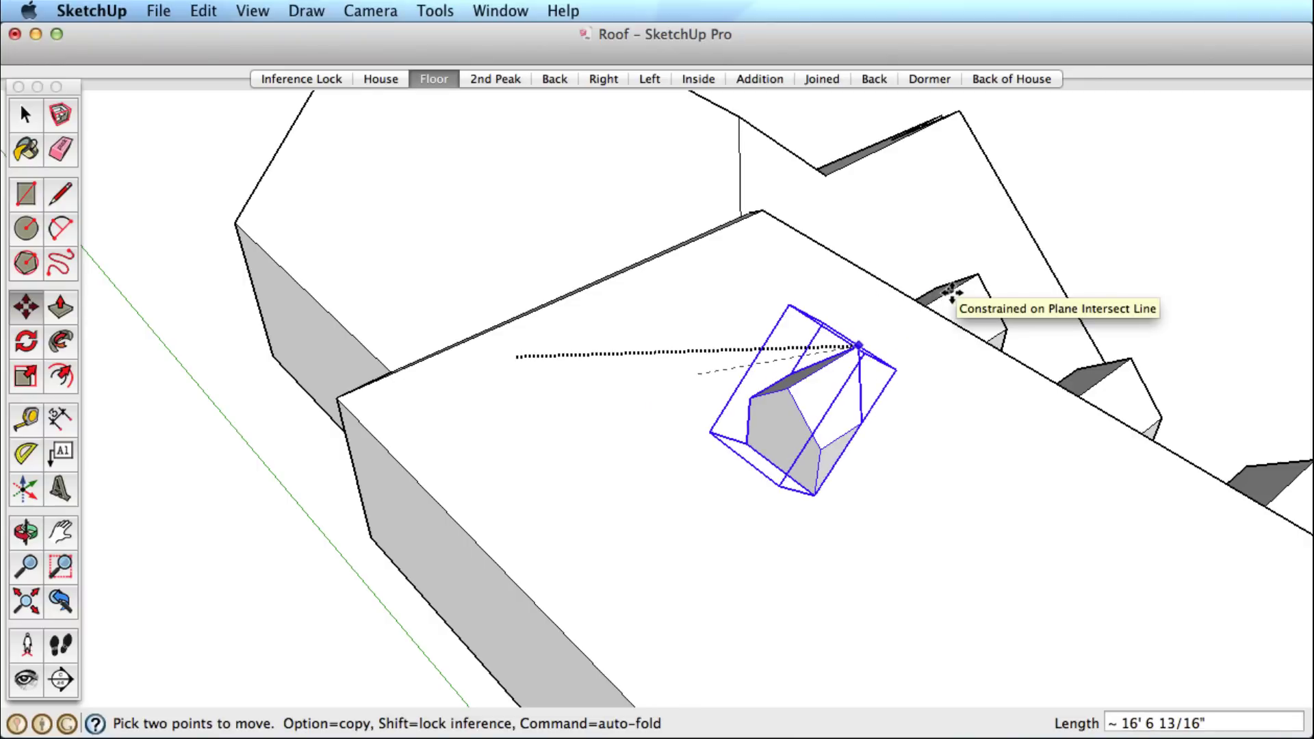
middle_drag(939, 293, 812, 403)
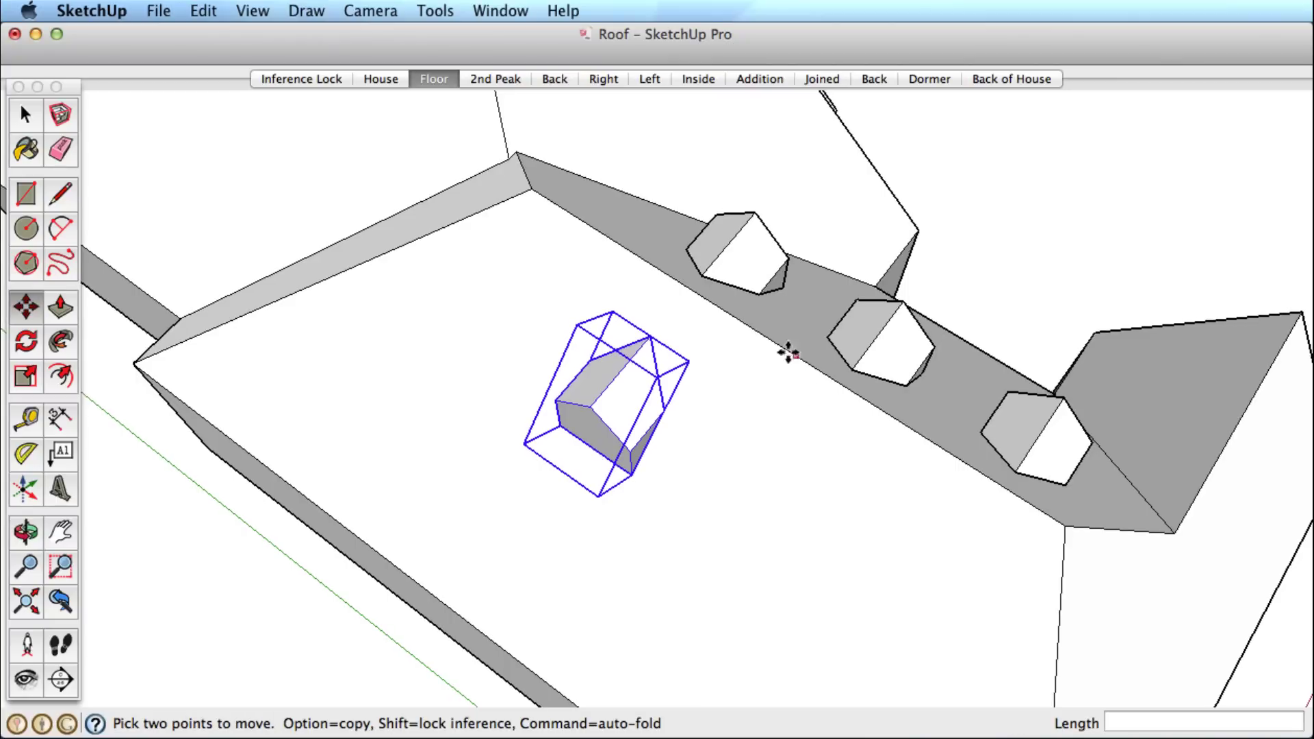
alt+click(649, 335)
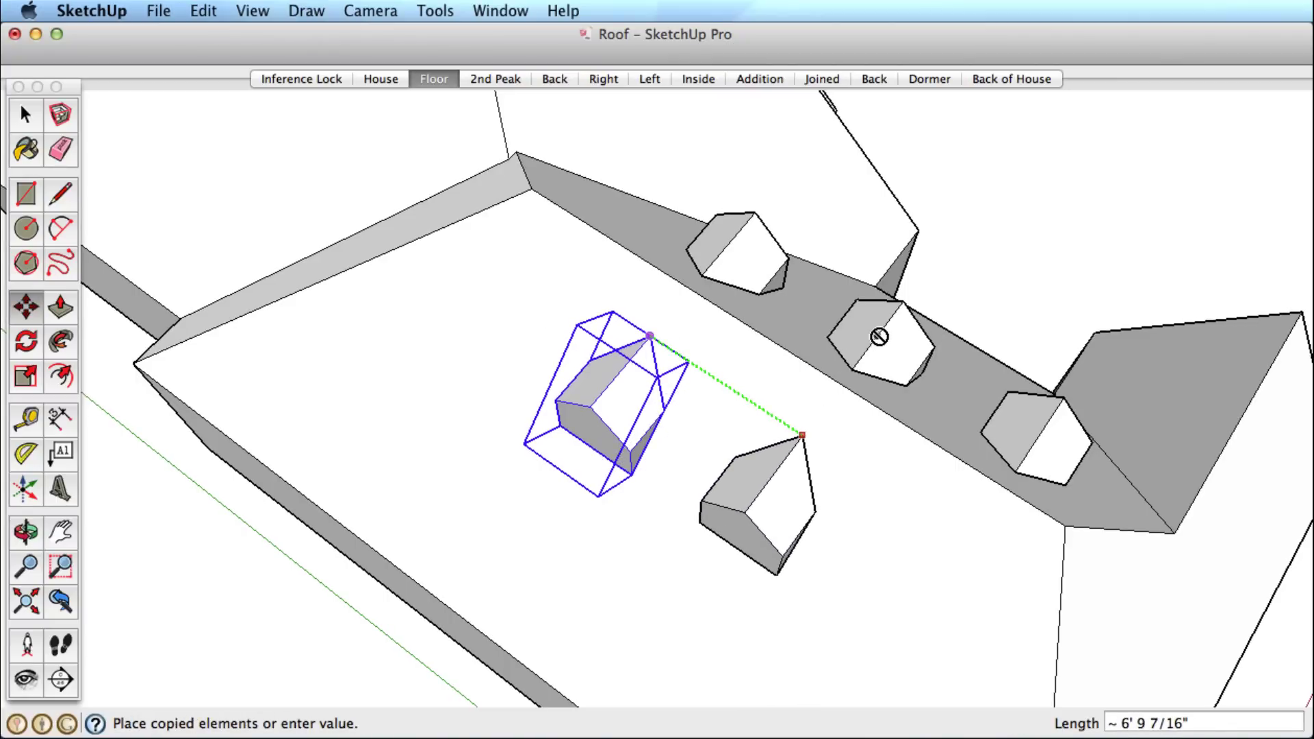
click(879, 337)
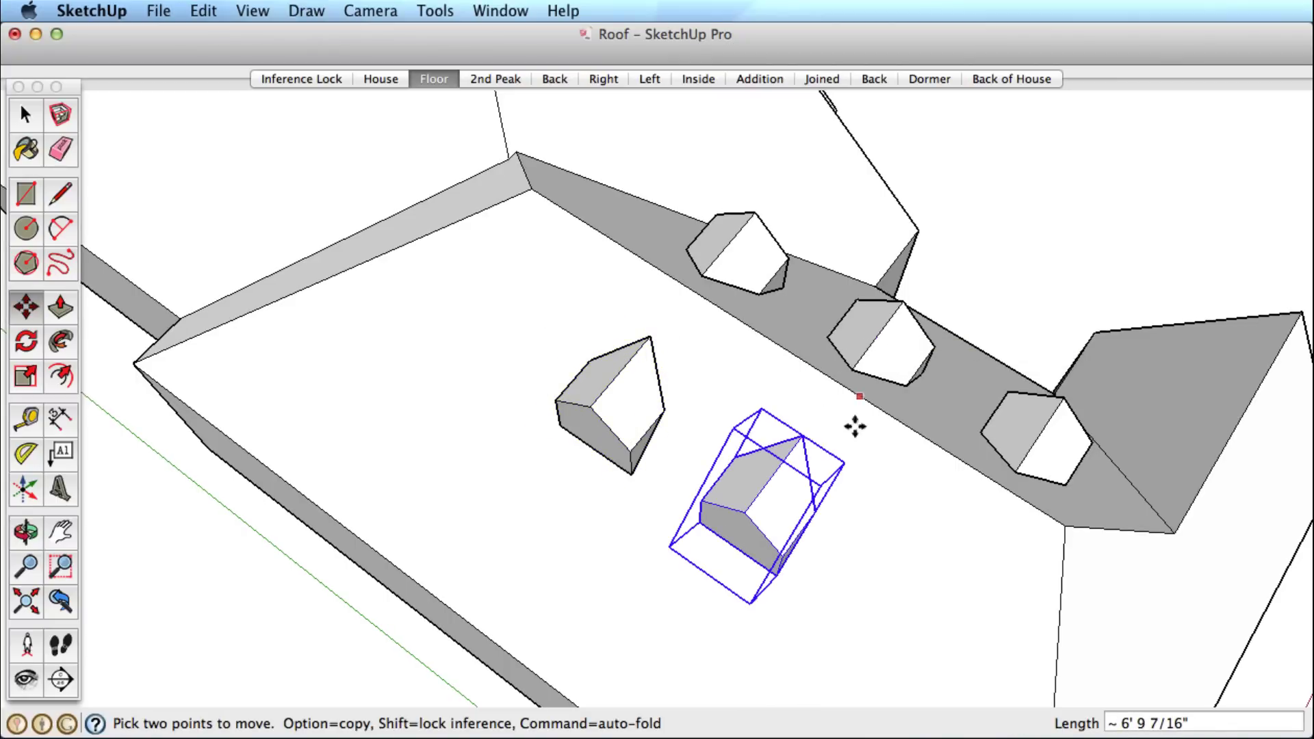
alt+click(804, 432)
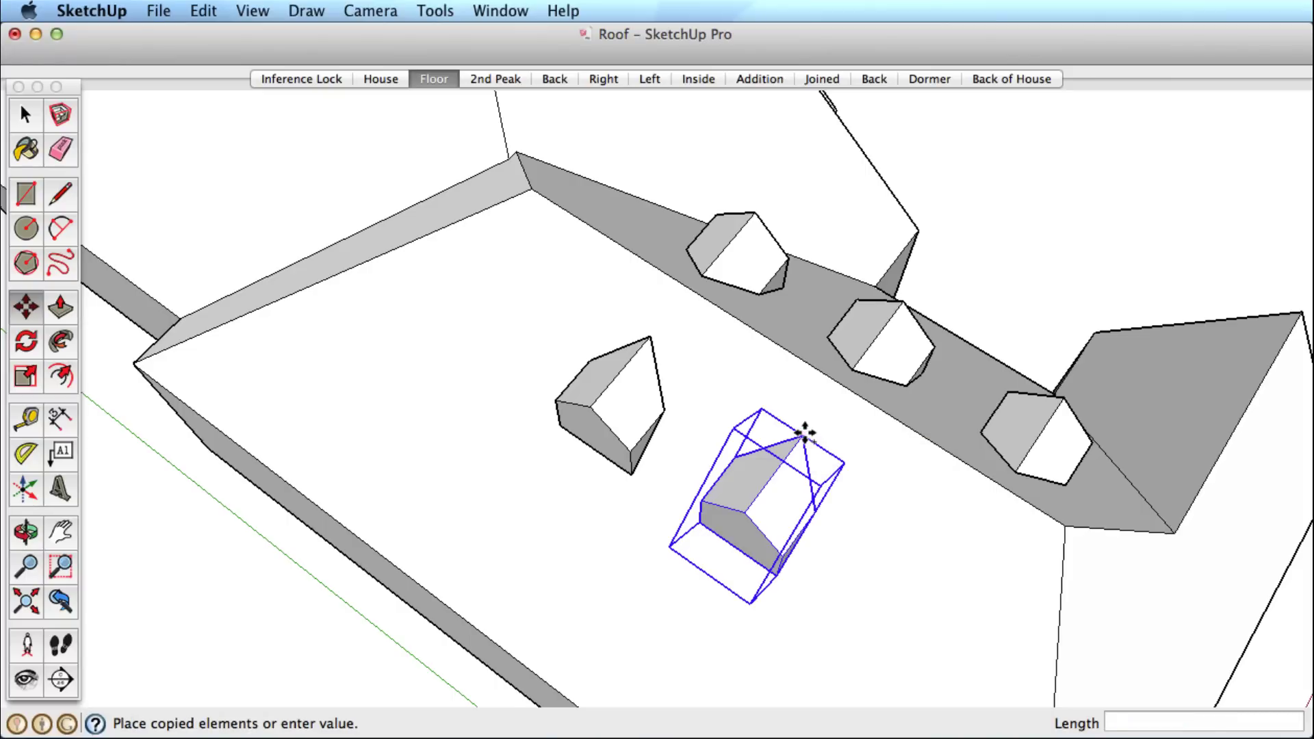
click(1034, 439)
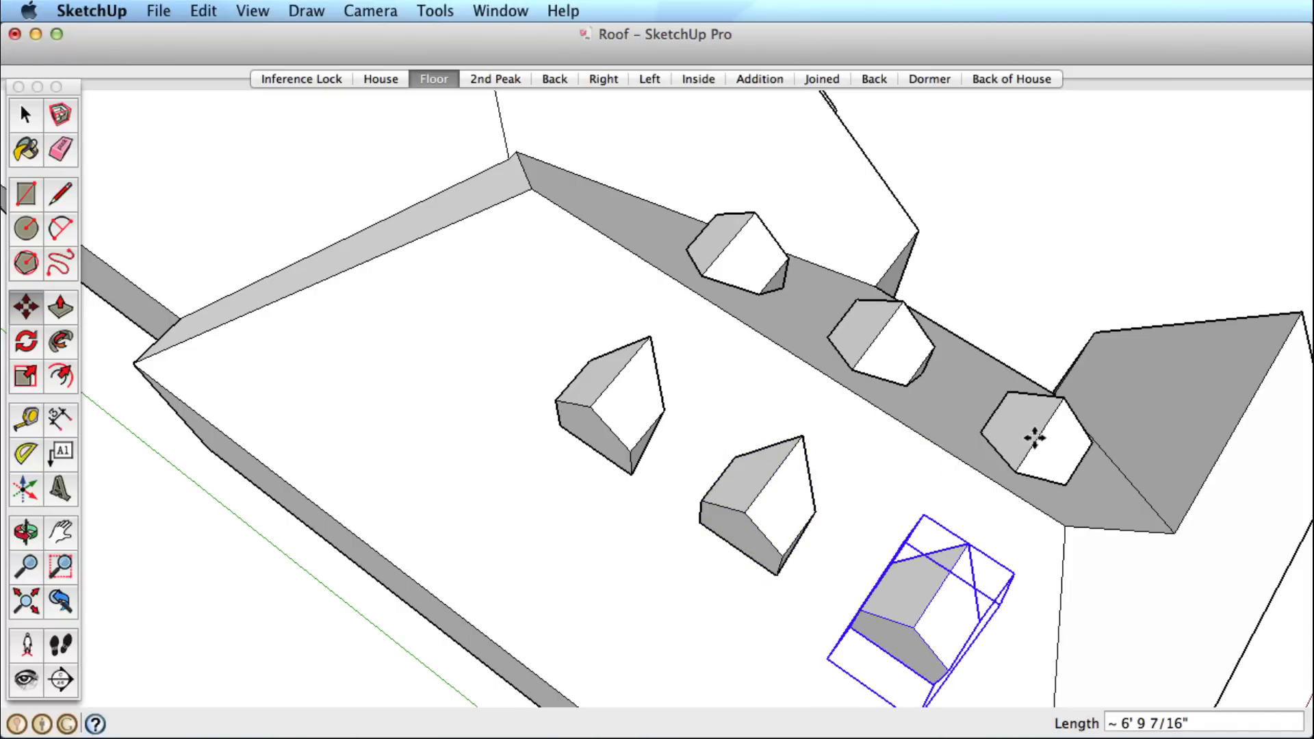
- Orbit out to a frontal view of the whole house and its dormer rows
key(o)
drag(939, 464, 690, 504)
key(space)
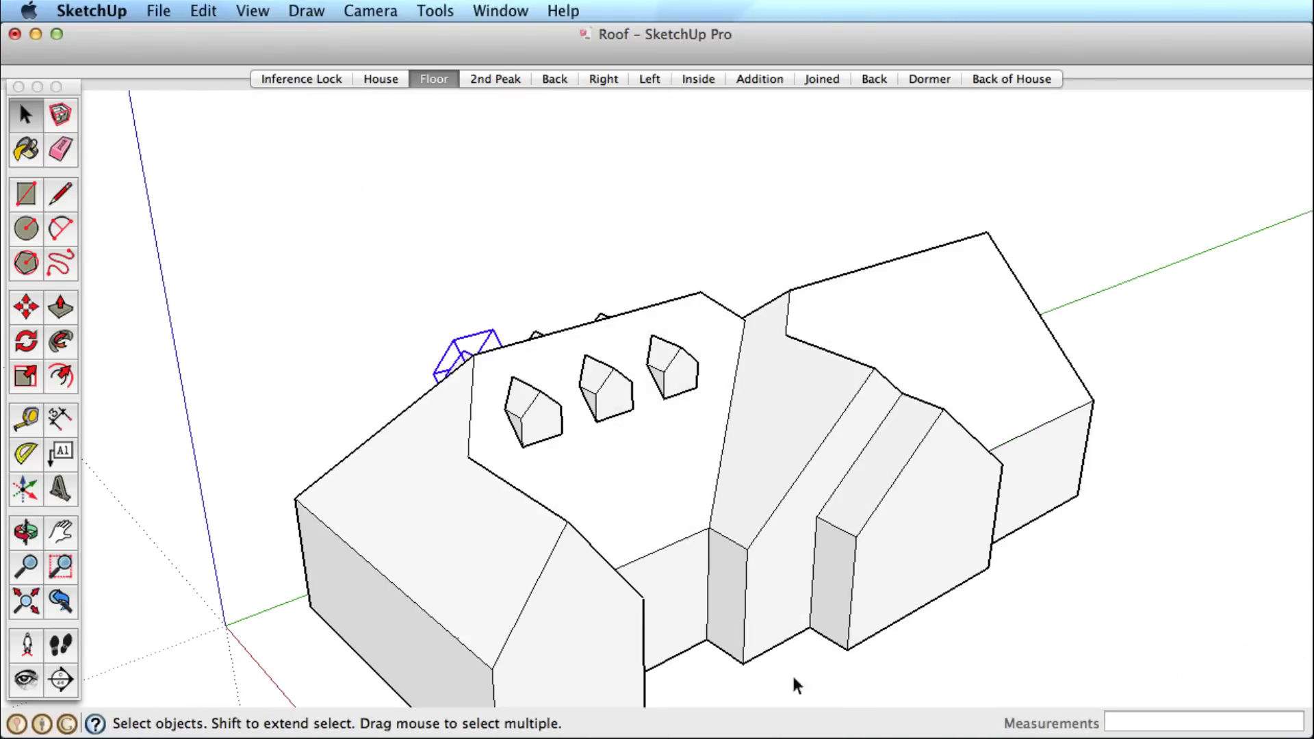
key(o)
drag(801, 606, 797, 435)
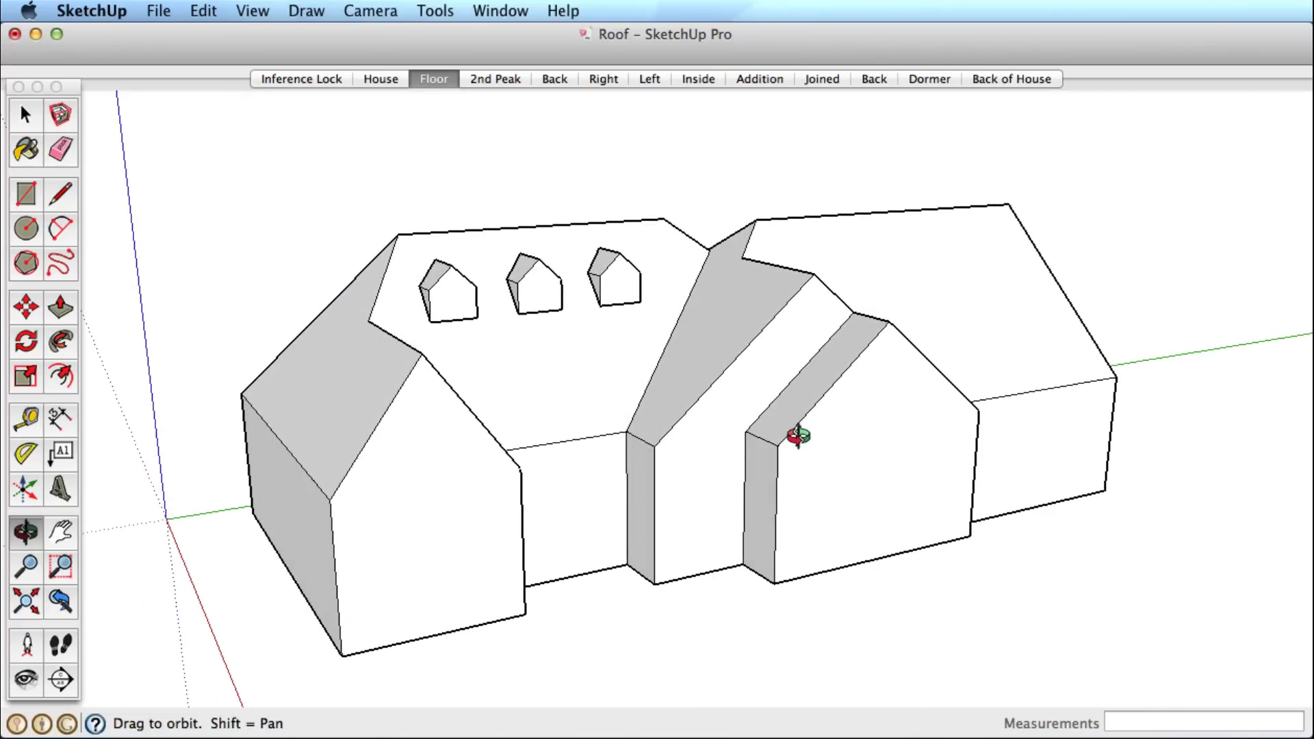